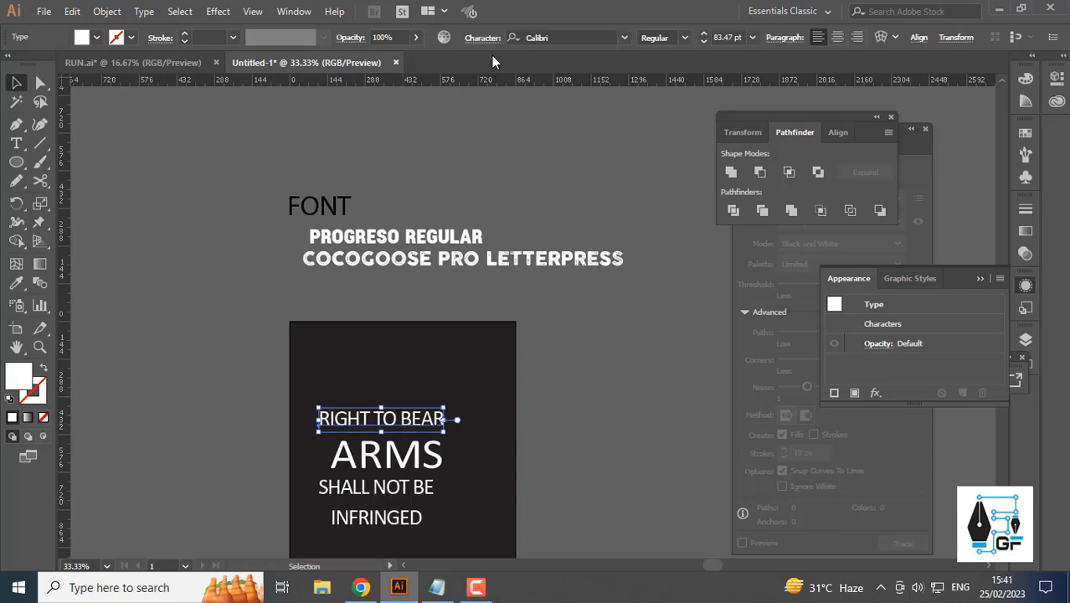
- Set the font of the RIGHT TO BEAR text to Progreso Regular
{"action": "type", "text": "PRO"}
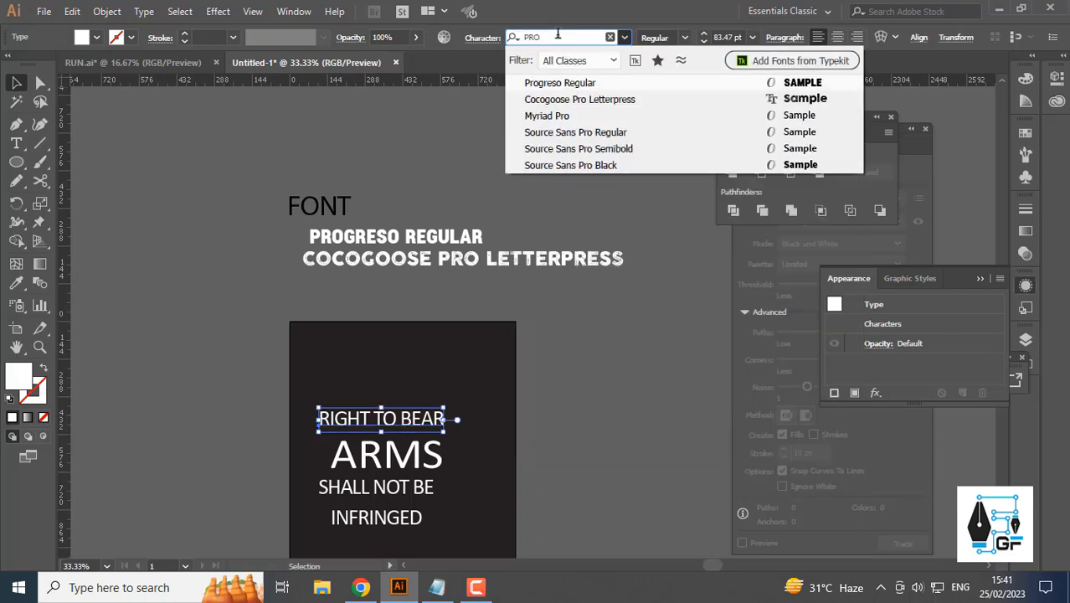
{"action": "left_click", "coordinate": [579, 85]}
{"action": "left_click", "coordinate": [508, 428]}
{"action": "left_click_drag", "start_coordinate": [508, 427], "coordinate": [524, 406]}
- Set the font of the ARMS text to Cocogoose Pro Letterpress
{"action": "left_click_drag", "start_coordinate": [489, 426], "coordinate": [454, 437]}
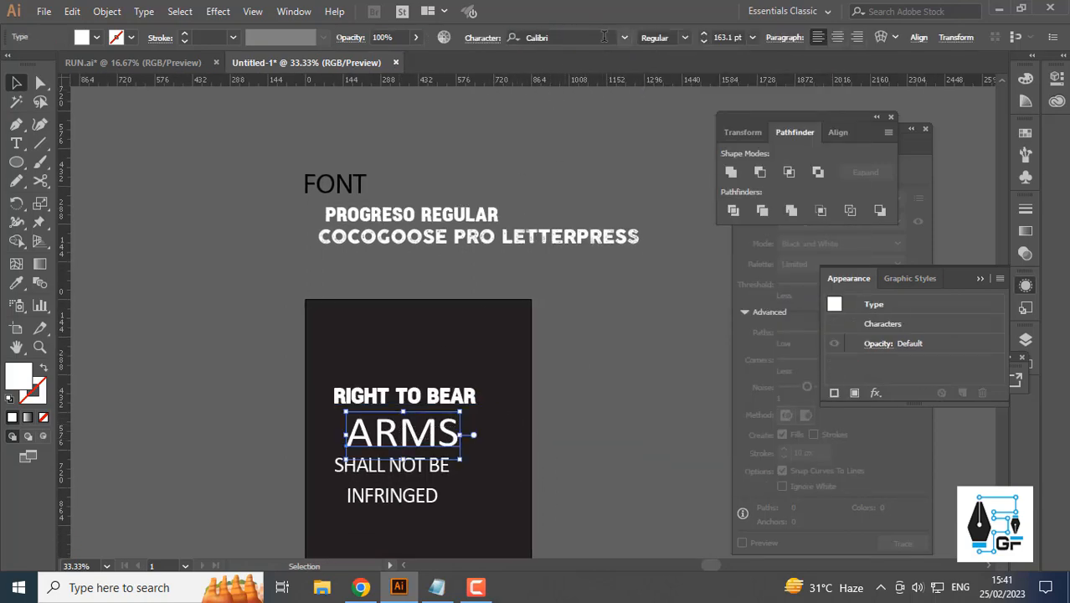
{"action": "left_click", "coordinate": [604, 37]}
{"action": "type", "text": "COGO"}
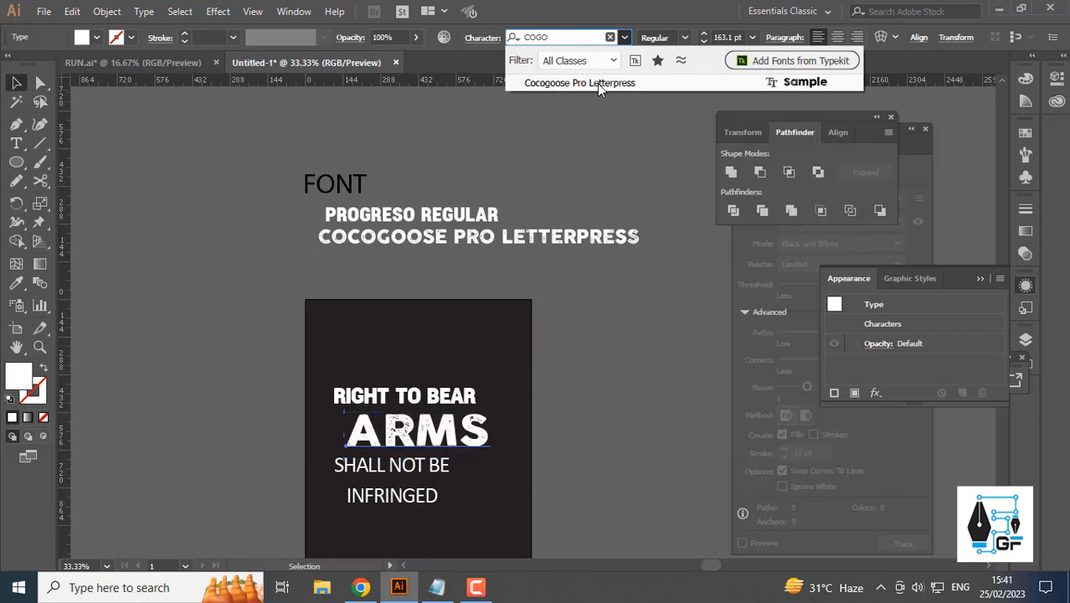
{"action": "left_click", "coordinate": [602, 85]}
{"action": "left_click", "coordinate": [527, 434]}
- Move the SHALL NOT BE and INFRINGED lines together straight down to leave a gap below ARMS
{"action": "left_click_drag", "start_coordinate": [527, 434], "coordinate": [560, 381]}
{"action": "left_click_drag", "start_coordinate": [512, 388], "coordinate": [469, 405]}
{"action": "key", "text": "ctrl+z"}
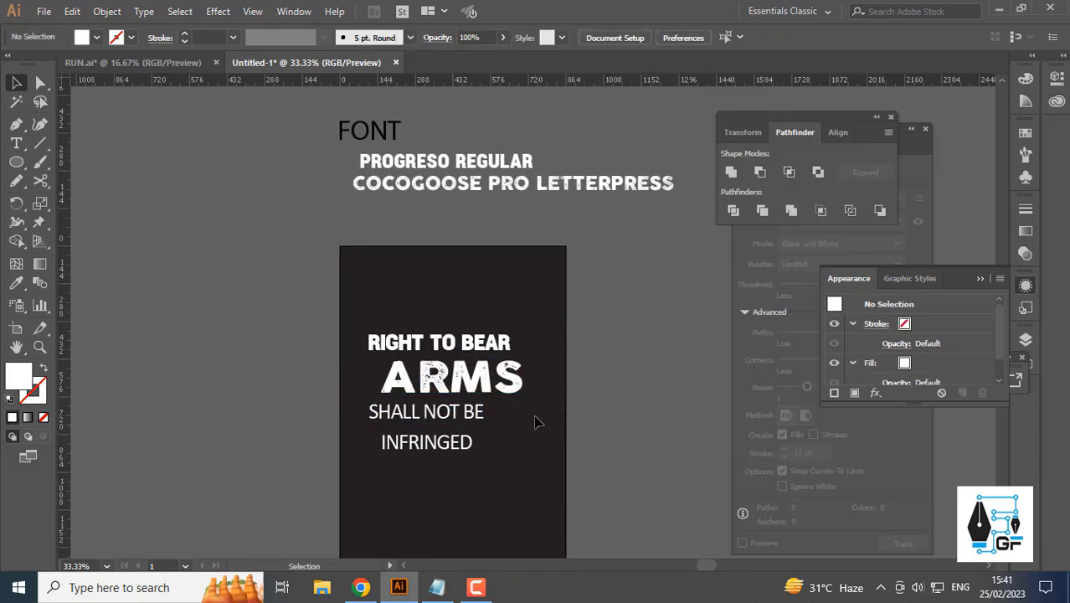
{"action": "left_click_drag", "start_coordinate": [440, 444], "coordinate": [440, 446]}
{"action": "left_click_drag", "start_coordinate": [460, 413], "coordinate": [460, 439]}
{"action": "left_click", "coordinate": [505, 423]}
- Set the font of the SHALL NOT BE text to Progreso Regular
{"action": "left_click", "coordinate": [466, 438]}
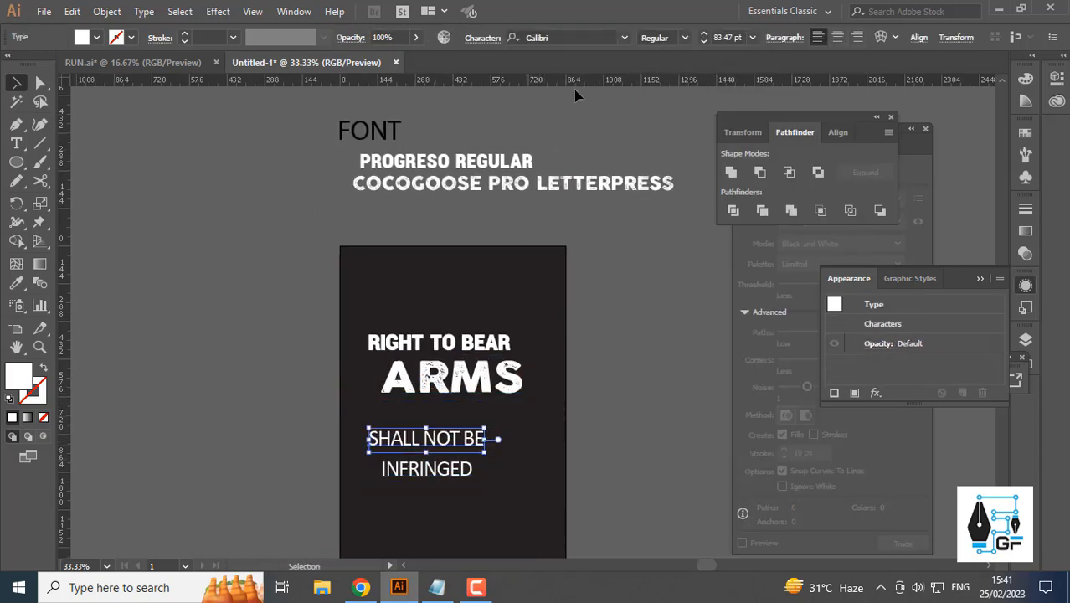
{"action": "left_click", "coordinate": [585, 30]}
{"action": "type", "text": "Prog"}
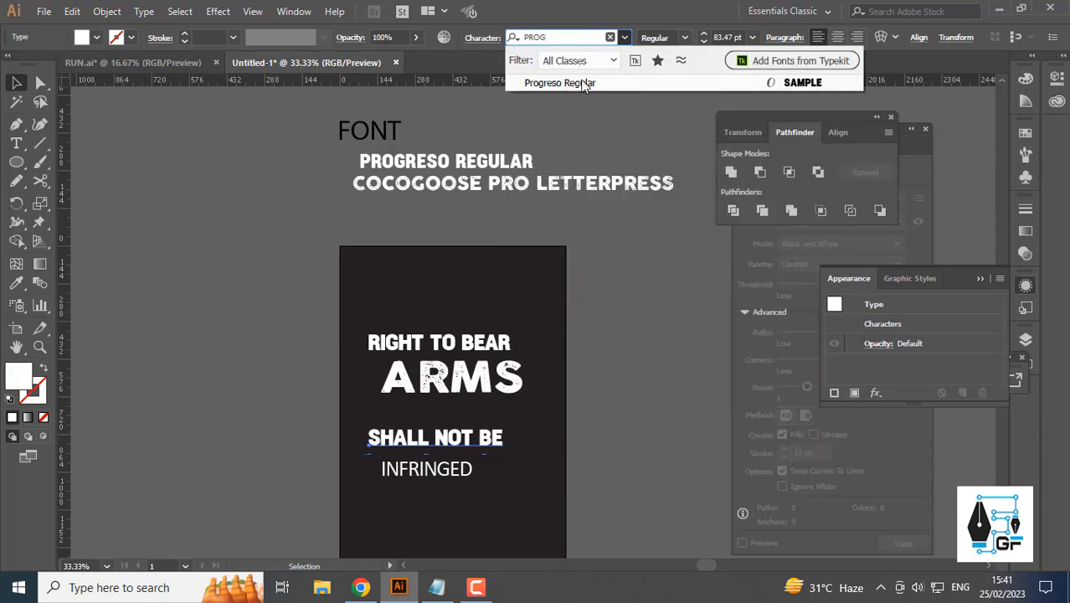
{"action": "left_click", "coordinate": [585, 80]}
- Set the font of the INFRINGED text to Cocogoose Pro Letterpress
{"action": "left_click_drag", "start_coordinate": [522, 410], "coordinate": [420, 467]}
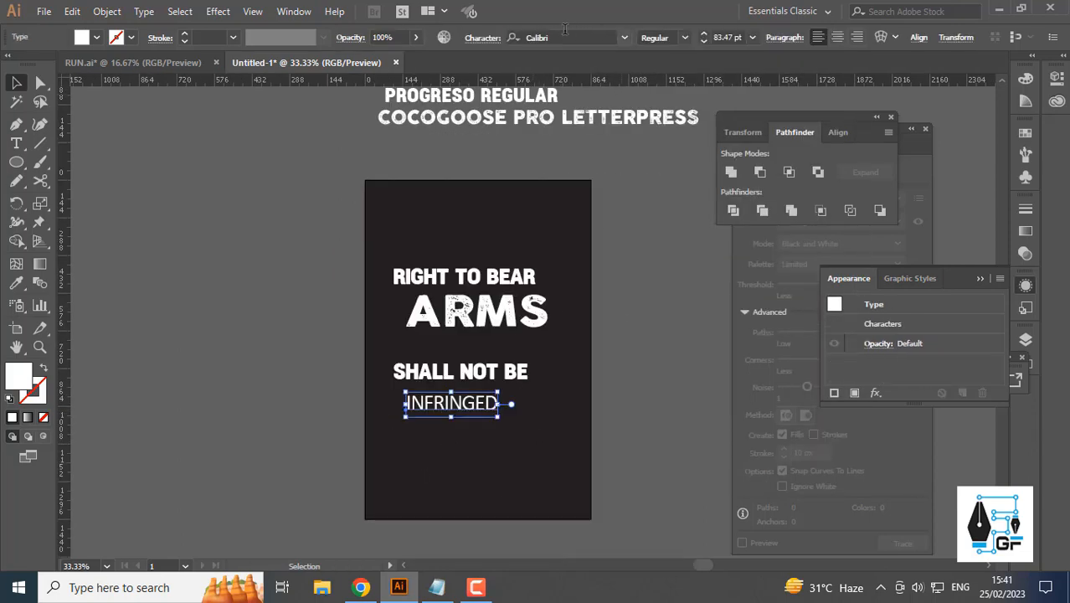
{"action": "type", "text": "CPCP"}
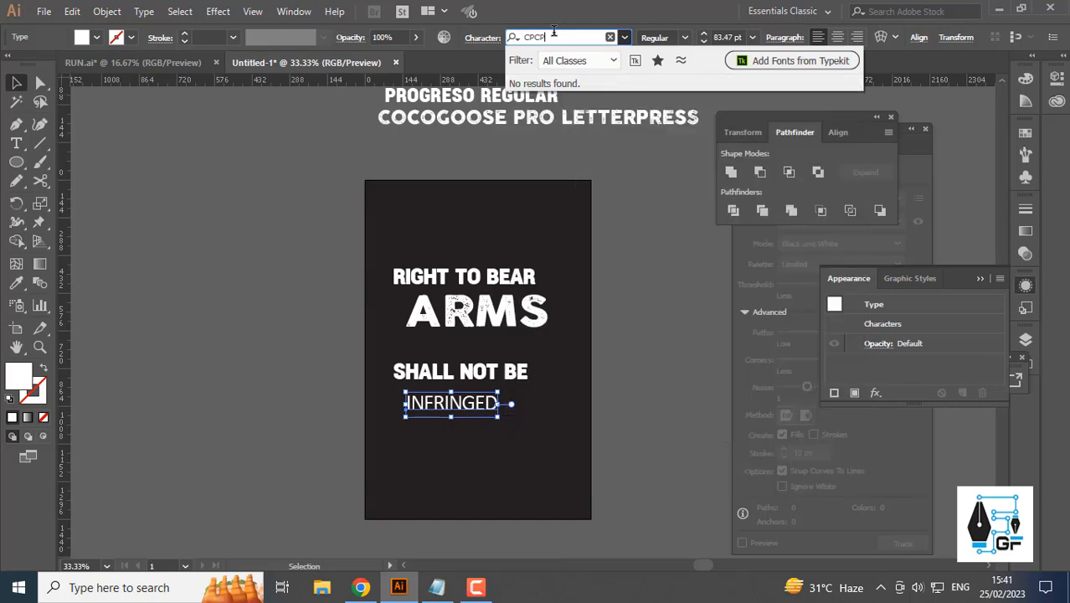
{"action": "key", "text": "BackSpace"}
{"action": "key", "text": "BackSpace"}
{"action": "type", "text": "coc"}
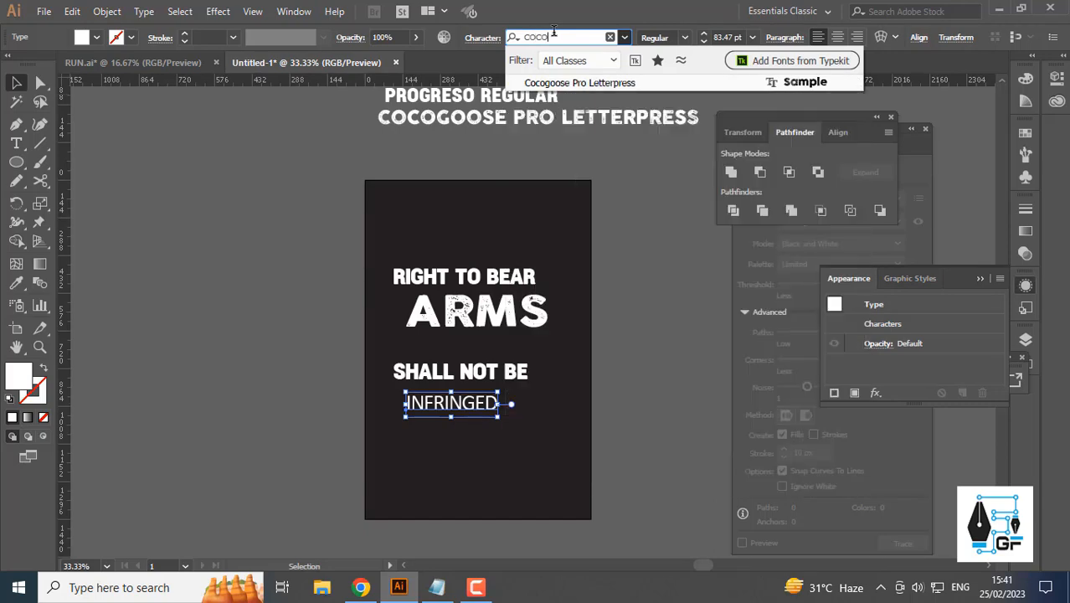
{"action": "left_click", "coordinate": [572, 83]}
{"action": "left_click", "coordinate": [616, 332]}
{"action": "left_click_drag", "start_coordinate": [614, 335], "coordinate": [592, 347]}
- Duplicate all four slogan lines and place the editable copy to the left of the artboard
{"action": "left_click_drag", "start_coordinate": [534, 437], "coordinate": [430, 275]}
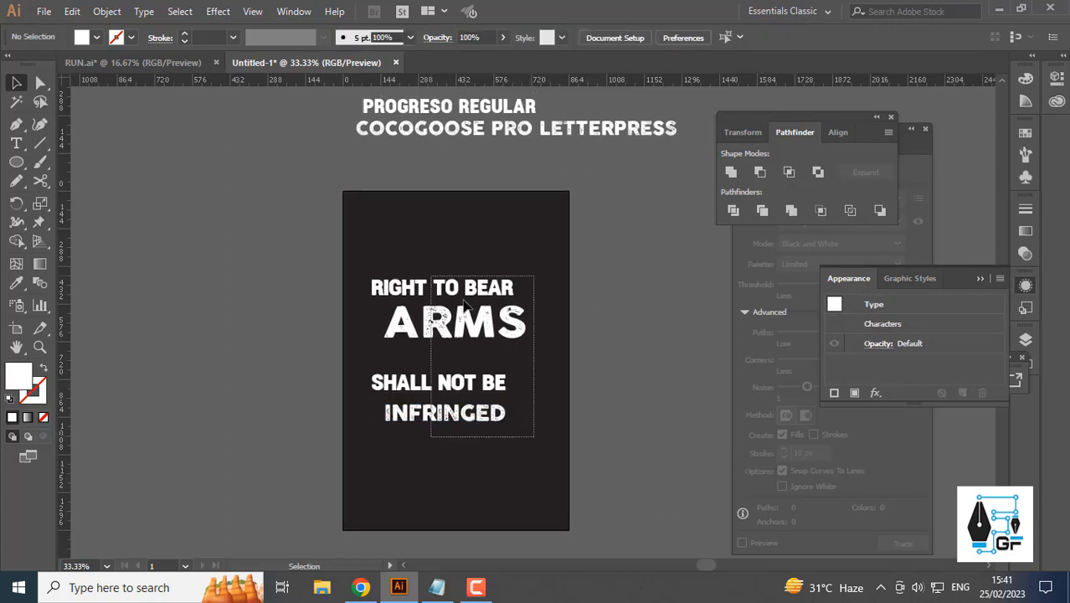
{"action": "scroll", "coordinate": [462, 312], "scroll_direction": "down", "scroll_amount": 2}
{"action": "left_click_drag", "start_coordinate": [459, 315], "coordinate": [317, 357]}
- Expand the four slogan lines on the artboard into vector shapes
{"action": "left_click_drag", "start_coordinate": [429, 272], "coordinate": [485, 383]}
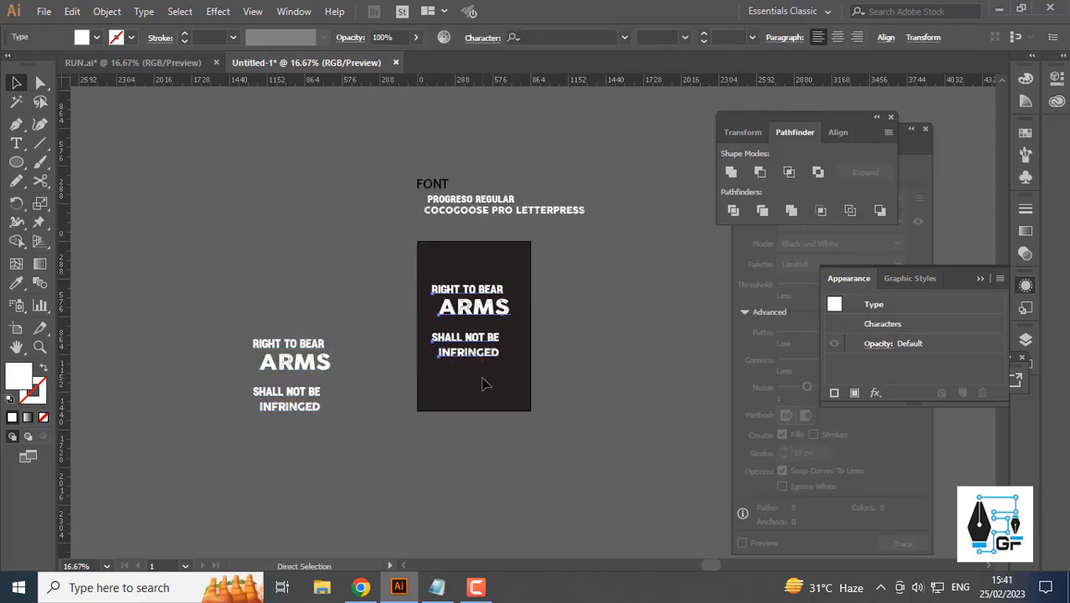
{"action": "left_click", "coordinate": [107, 13]}
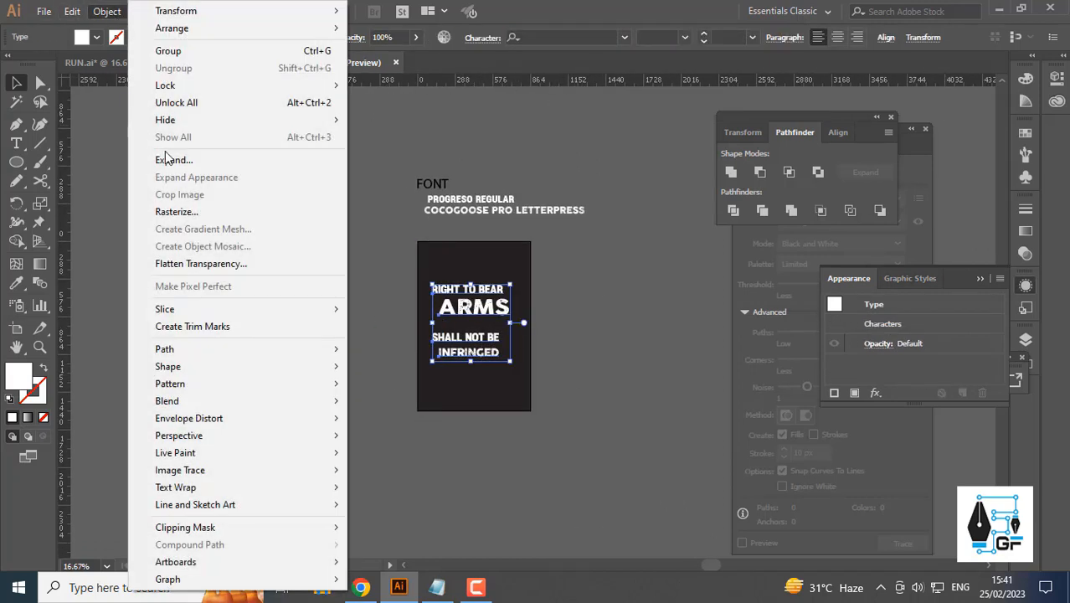
{"action": "left_click", "coordinate": [170, 159]}
{"action": "key", "text": "Return"}
{"action": "left_click", "coordinate": [596, 319]}
- Move the expanded slogan group off the artboard to its right side
{"action": "scroll", "coordinate": [493, 310], "scroll_direction": "up", "scroll_amount": 2}
{"action": "left_click_drag", "start_coordinate": [494, 317], "coordinate": [431, 299]}
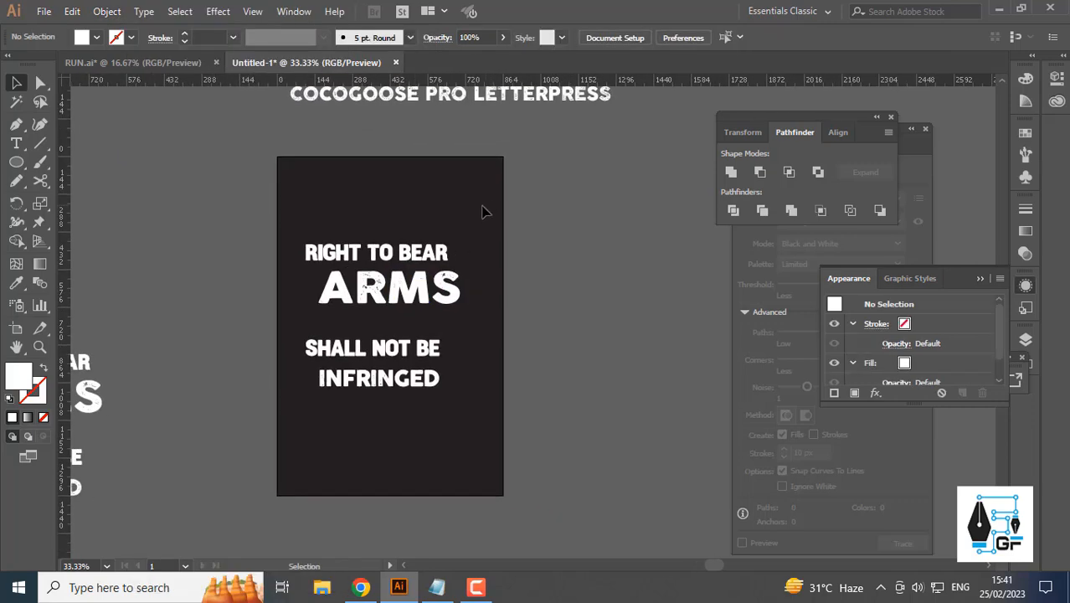
{"action": "scroll", "coordinate": [484, 210], "scroll_direction": "up", "scroll_amount": 1}
{"action": "left_click_drag", "start_coordinate": [447, 257], "coordinate": [477, 277]}
{"action": "scroll", "coordinate": [494, 304], "scroll_direction": "down", "scroll_amount": 2}
{"action": "left_click", "coordinate": [440, 329]}
{"action": "left_click_drag", "start_coordinate": [439, 329], "coordinate": [590, 322]}
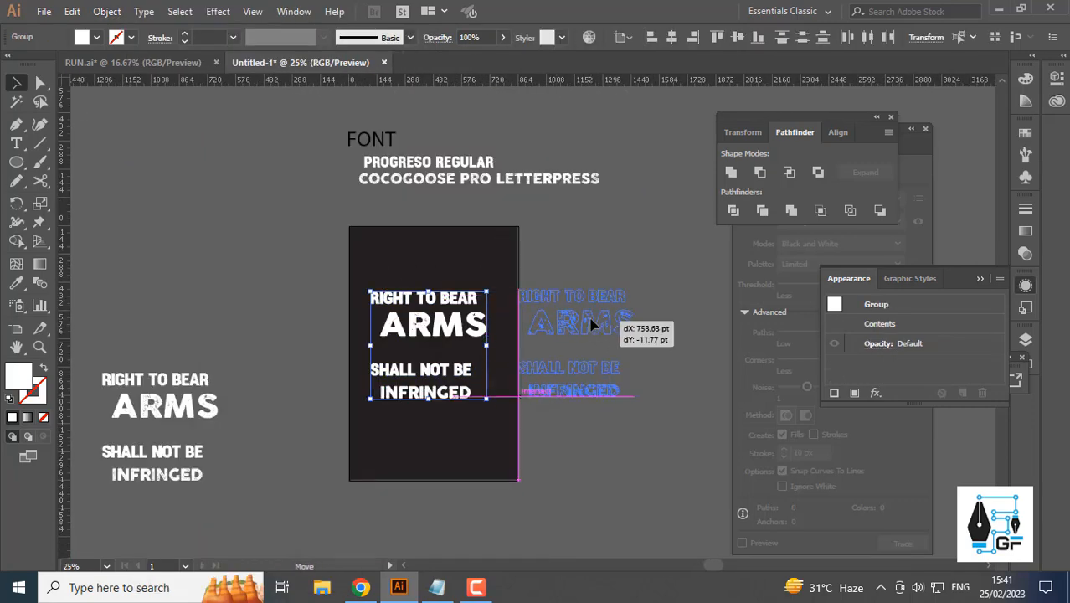
- Draw a large white circle on the artboard and align it to the artboard's horizontal and vertical center
{"action": "left_click", "coordinate": [456, 355]}
{"action": "mouse_move", "coordinate": [424, 355]}
{"action": "left_mouse_down"}
{"action": "mouse_move", "coordinate": [444, 355]}
{"action": "mouse_move", "coordinate": [495, 407]}
{"action": "left_mouse_up"}
{"action": "left_click", "coordinate": [496, 408]}
{"action": "left_click", "coordinate": [571, 319]}
{"action": "key", "text": "v"}
{"action": "left_click_drag", "start_coordinate": [486, 257], "coordinate": [441, 344]}
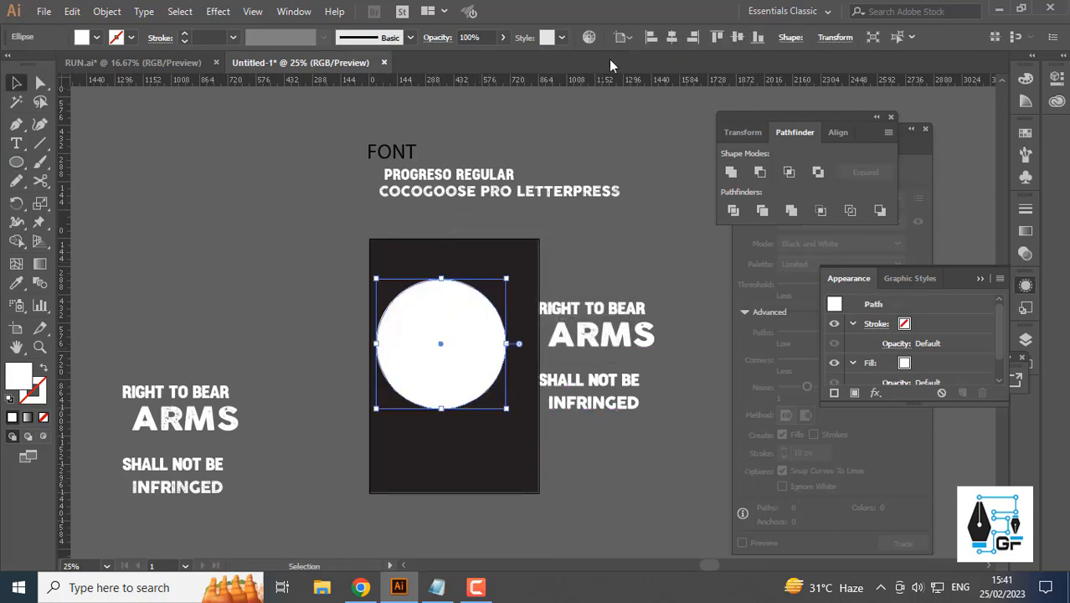
{"action": "left_click", "coordinate": [671, 39]}
{"action": "left_click", "coordinate": [737, 38]}
- Scale the white circle down proportionally around its center
{"action": "left_click_drag", "start_coordinate": [504, 274], "coordinate": [421, 334]}
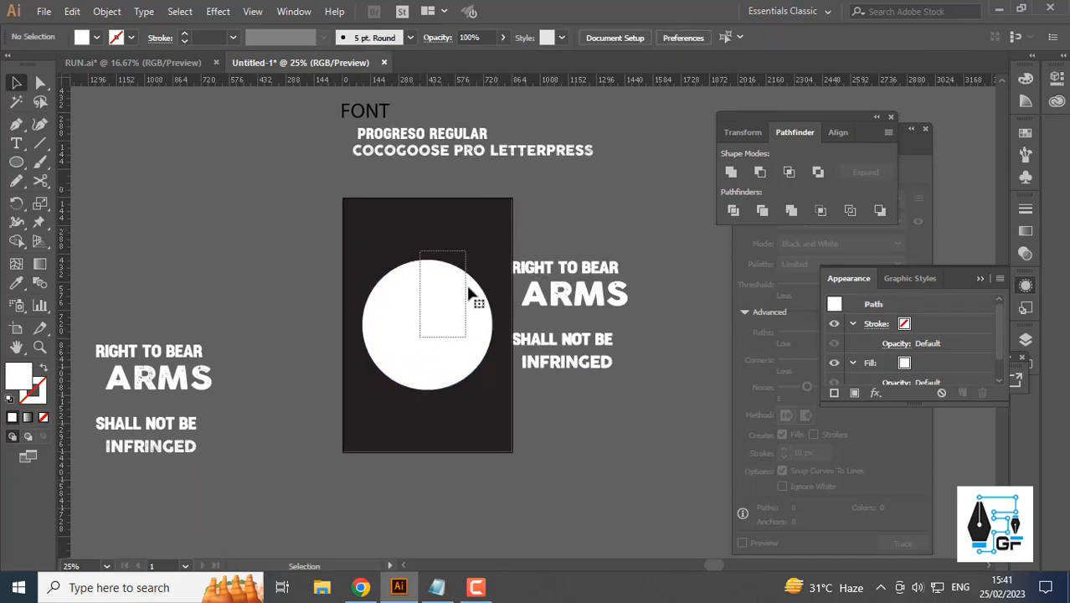
{"action": "scroll", "coordinate": [444, 305], "scroll_direction": "up", "scroll_amount": 2}
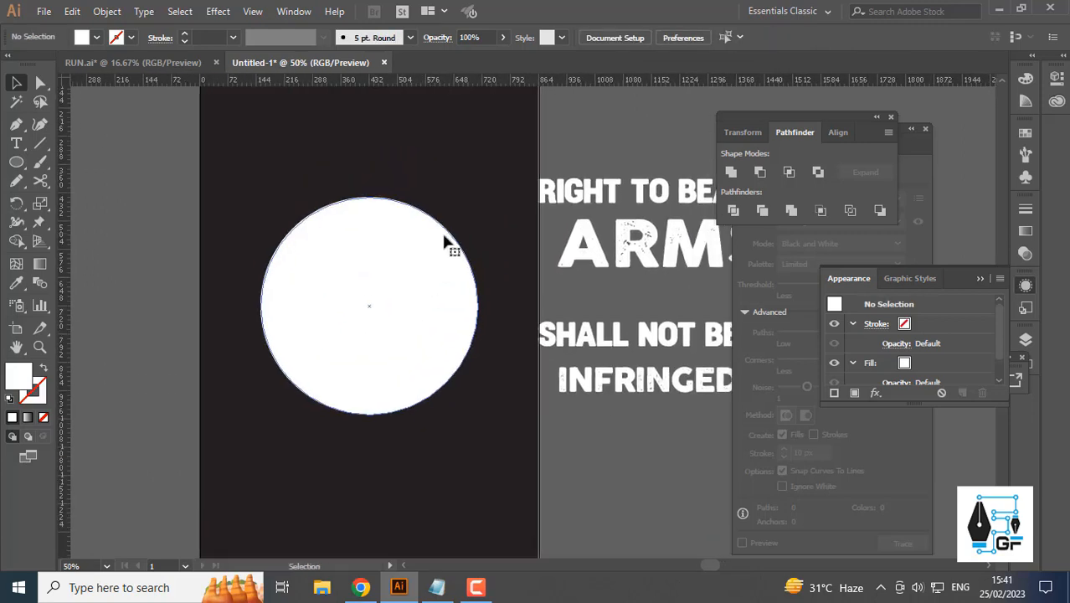
{"action": "left_click_drag", "start_coordinate": [478, 199], "coordinate": [459, 239]}
{"action": "left_click", "coordinate": [478, 200]}
{"action": "scroll", "coordinate": [478, 201], "scroll_direction": "down", "scroll_amount": 2}
- Swap the circle's fill and stroke for an unfilled white outline and set its stroke weight to 12 pt
{"action": "left_click", "coordinate": [425, 257]}
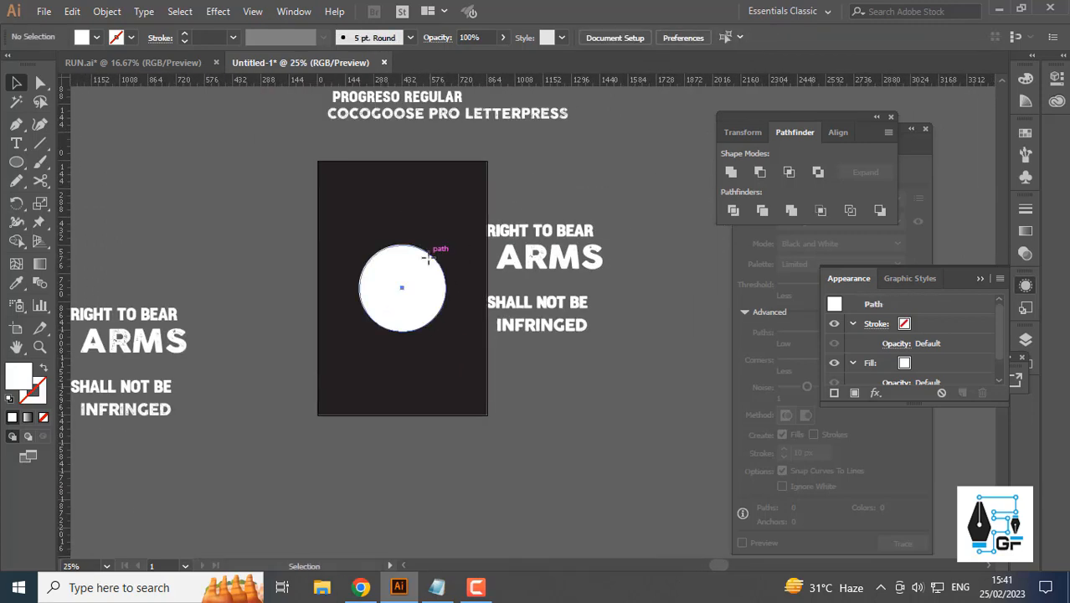
{"action": "left_click", "coordinate": [44, 369]}
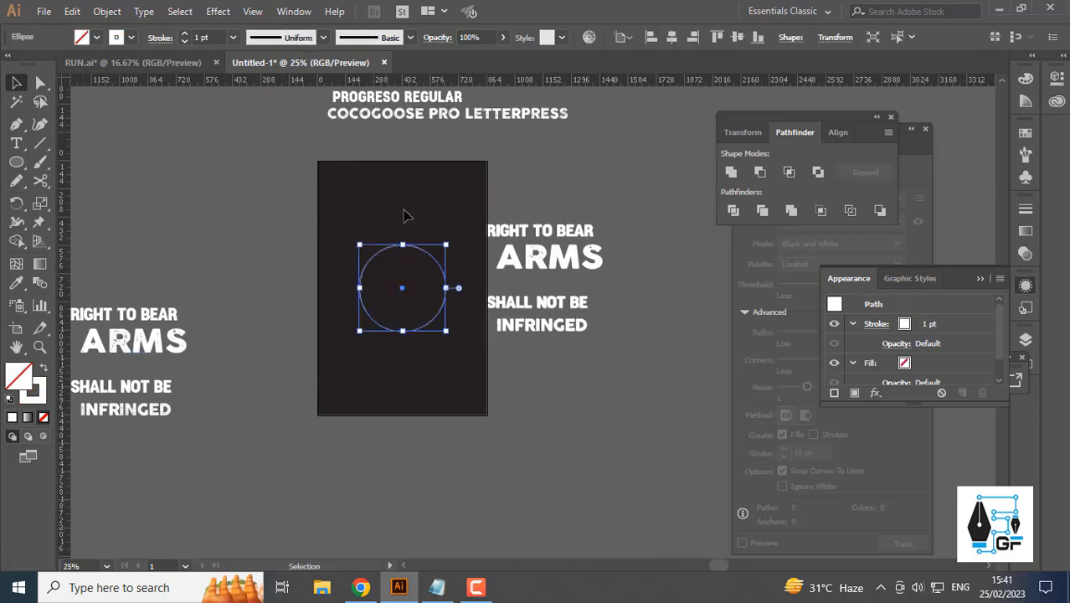
{"action": "scroll", "coordinate": [415, 225], "scroll_direction": "up", "scroll_amount": 2}
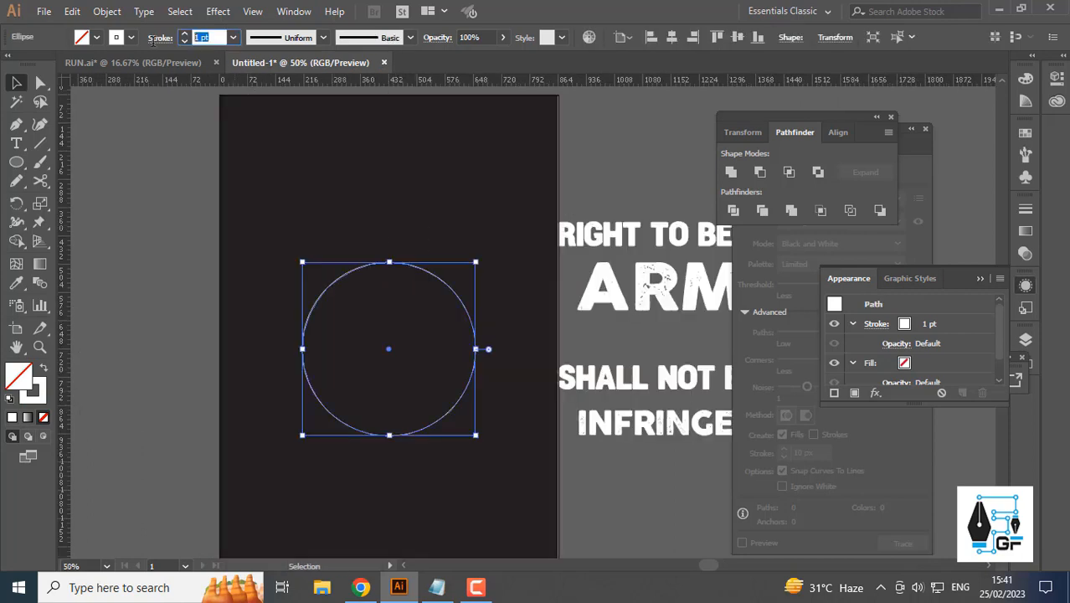
{"action": "key", "text": "Return"}
{"action": "left_click_drag", "start_coordinate": [216, 36], "coordinate": [124, 54]}
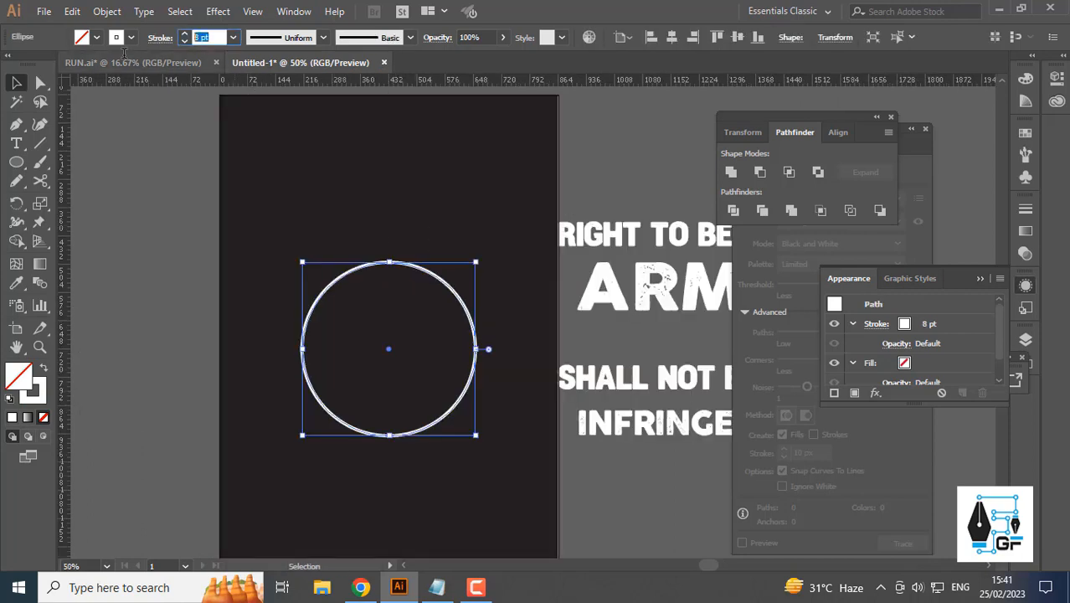
{"action": "type", "text": "12"}
{"action": "key", "text": "Return"}
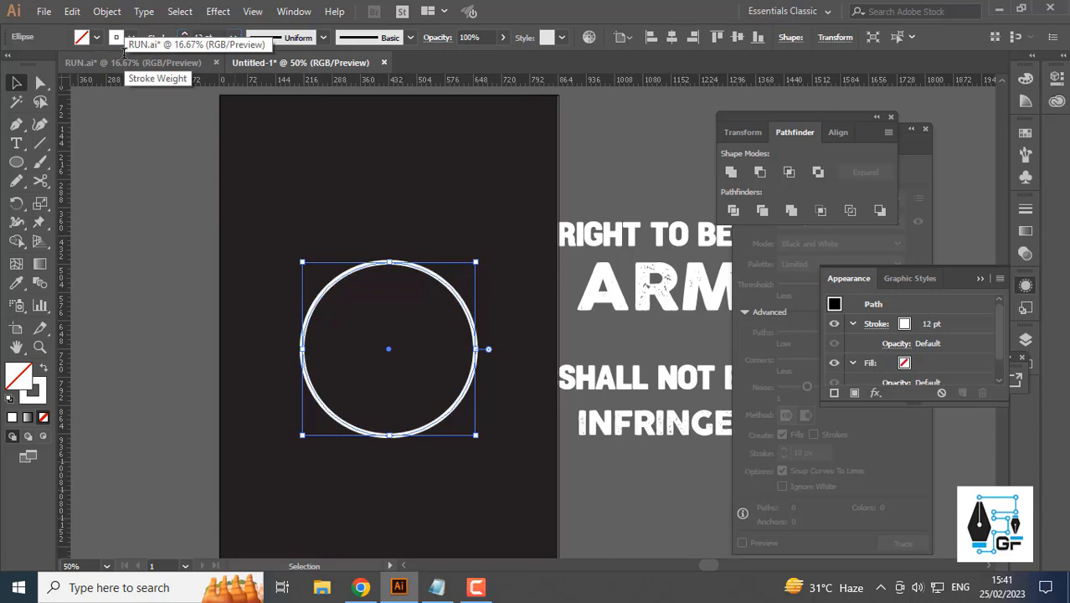
- Shrink the outlined circle further around its center
{"action": "left_click_drag", "start_coordinate": [485, 162], "coordinate": [348, 388]}
{"action": "left_click_drag", "start_coordinate": [474, 262], "coordinate": [432, 329]}
{"action": "left_click", "coordinate": [494, 272]}
{"action": "scroll", "coordinate": [465, 318], "scroll_direction": "down", "scroll_amount": 3}
{"action": "scroll", "coordinate": [452, 318], "scroll_direction": "up", "scroll_amount": 1}
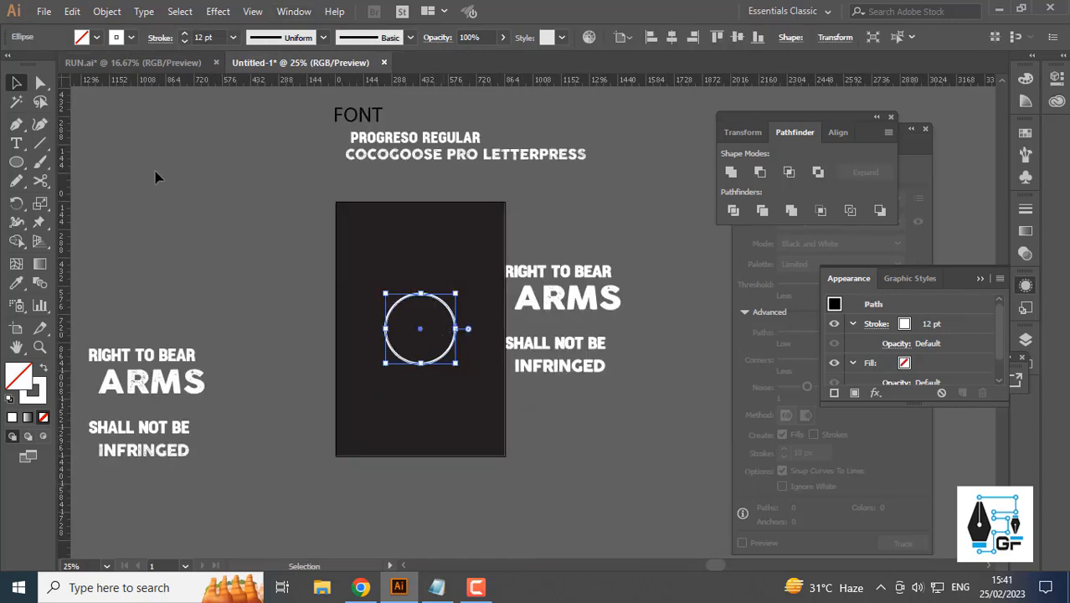
- Copy the outlined circle and paste the duplicate in front at the same position
{"action": "left_click", "coordinate": [72, 12]}
{"action": "left_click", "coordinate": [72, 11]}
{"action": "left_click", "coordinate": [72, 12]}
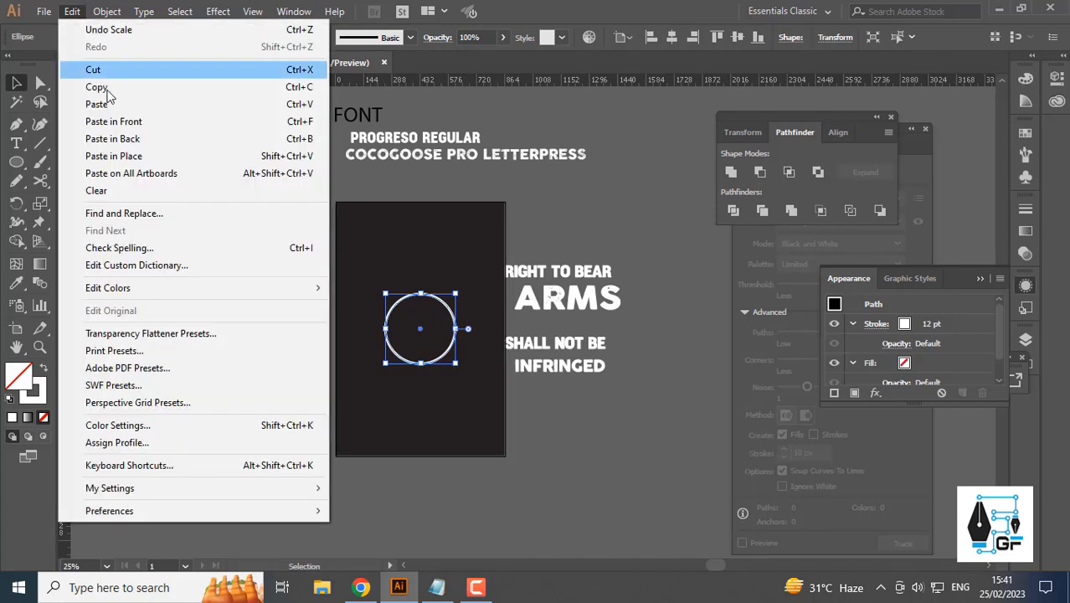
{"action": "left_click", "coordinate": [157, 128]}
{"action": "left_click", "coordinate": [461, 249]}
- Enlarge one of the two stacked circles around its center to form a concentric outer ring
{"action": "scroll", "coordinate": [456, 314], "scroll_direction": "up", "scroll_amount": 3}
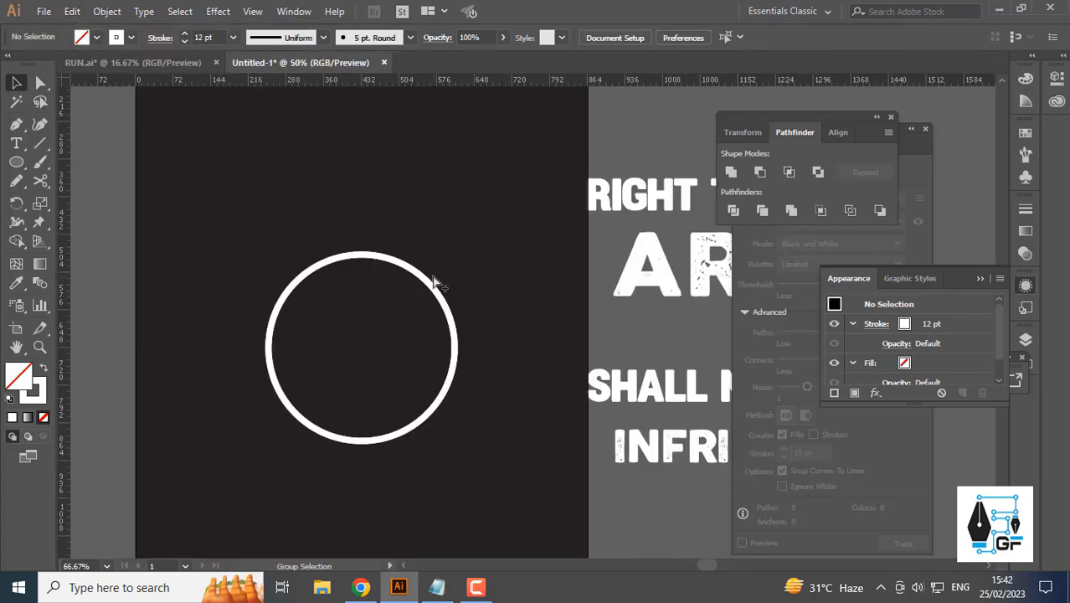
{"action": "scroll", "coordinate": [435, 283], "scroll_direction": "down", "scroll_amount": 2}
{"action": "left_click", "coordinate": [432, 277]}
{"action": "left_click_drag", "start_coordinate": [446, 265], "coordinate": [516, 229]}
{"action": "left_click", "coordinate": [432, 203]}
{"action": "scroll", "coordinate": [434, 219], "scroll_direction": "up", "scroll_amount": 2}
{"action": "left_click", "coordinate": [440, 229]}
{"action": "left_click", "coordinate": [457, 191]}
{"action": "left_click", "coordinate": [413, 238]}
{"action": "left_click", "coordinate": [442, 207]}
{"action": "scroll", "coordinate": [434, 171], "scroll_direction": "down", "scroll_amount": 2}
{"action": "scroll", "coordinate": [434, 171], "scroll_direction": "left", "scroll_amount": 1}
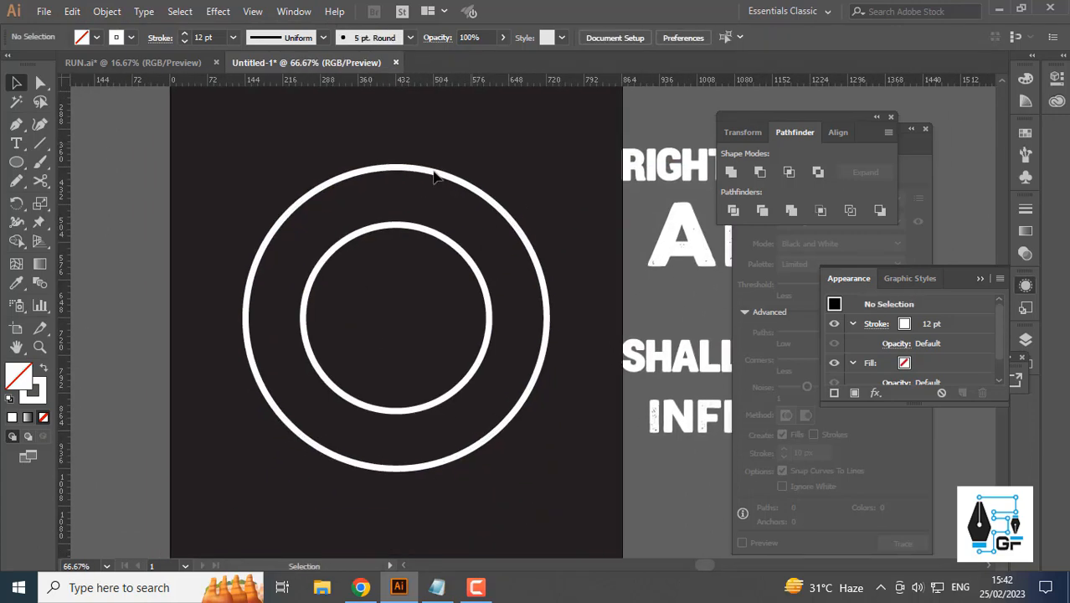
- Set the outer circle's stroke weight to 24 pt
{"action": "left_click", "coordinate": [434, 173]}
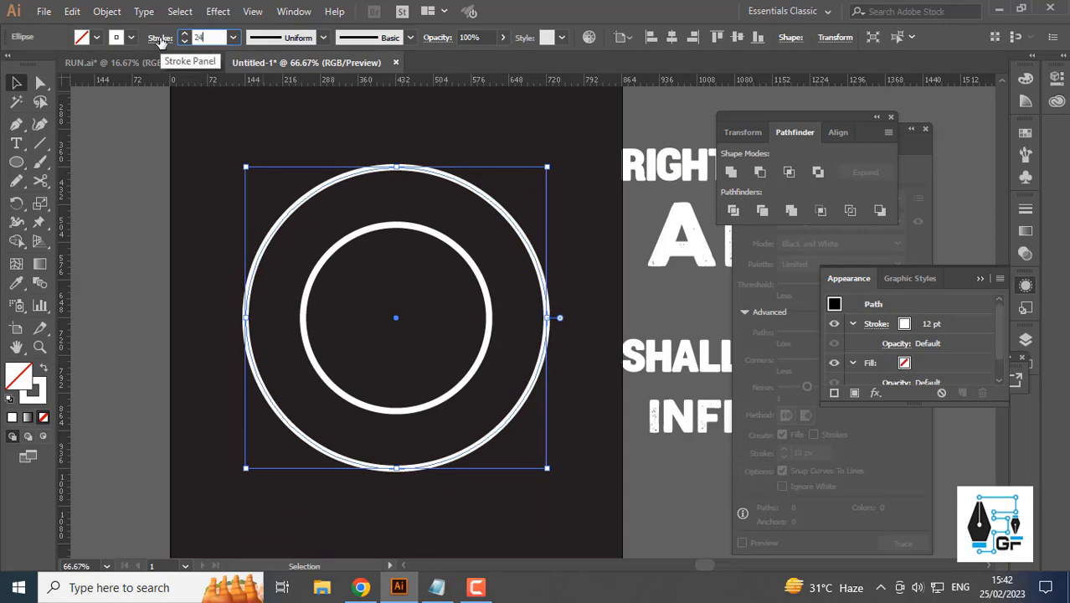
{"action": "key", "text": "Return"}
{"action": "left_click", "coordinate": [413, 201]}
{"action": "scroll", "coordinate": [403, 351], "scroll_direction": "down", "scroll_amount": 4}
{"action": "scroll", "coordinate": [402, 365], "scroll_direction": "up", "scroll_amount": 2}
{"action": "left_click_drag", "start_coordinate": [396, 364], "coordinate": [384, 384]}
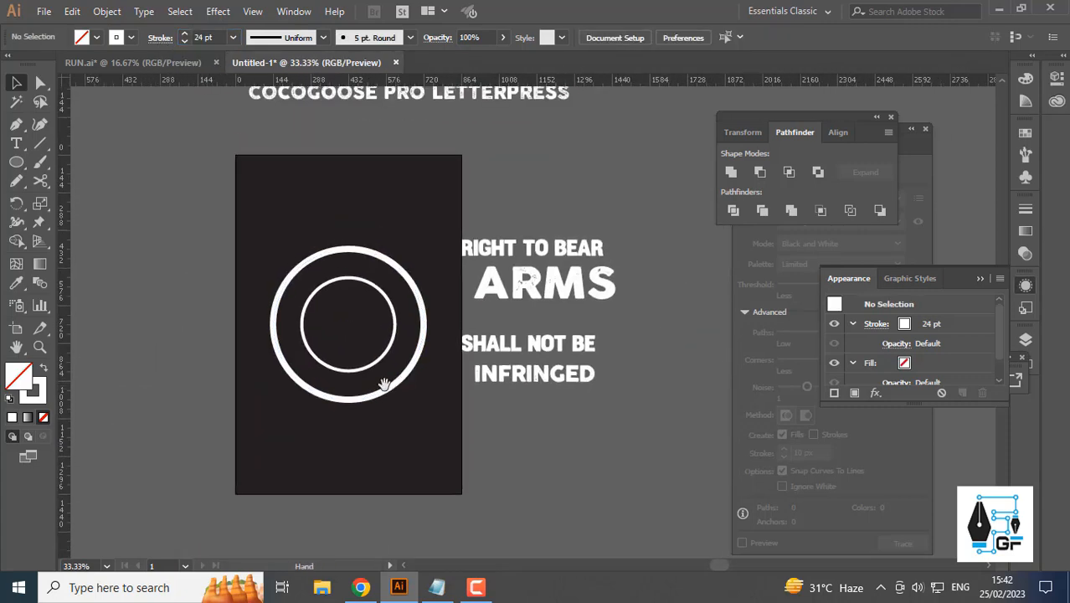
- Place a vertical and a horizontal guide through the common center of the two circles
{"action": "scroll", "coordinate": [381, 354], "scroll_direction": "up", "scroll_amount": 2}
{"action": "left_click_drag", "start_coordinate": [322, 314], "coordinate": [323, 316]}
{"action": "left_click_drag", "start_coordinate": [325, 315], "coordinate": [424, 314]}
{"action": "scroll", "coordinate": [429, 315], "scroll_direction": "down", "scroll_amount": 1}
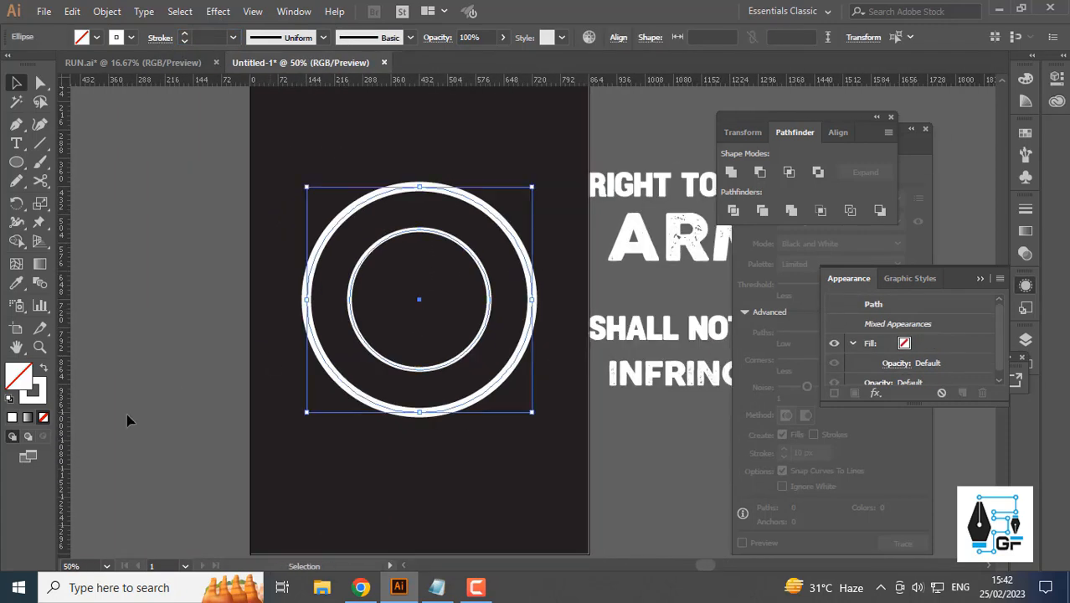
{"action": "left_click", "coordinate": [419, 318]}
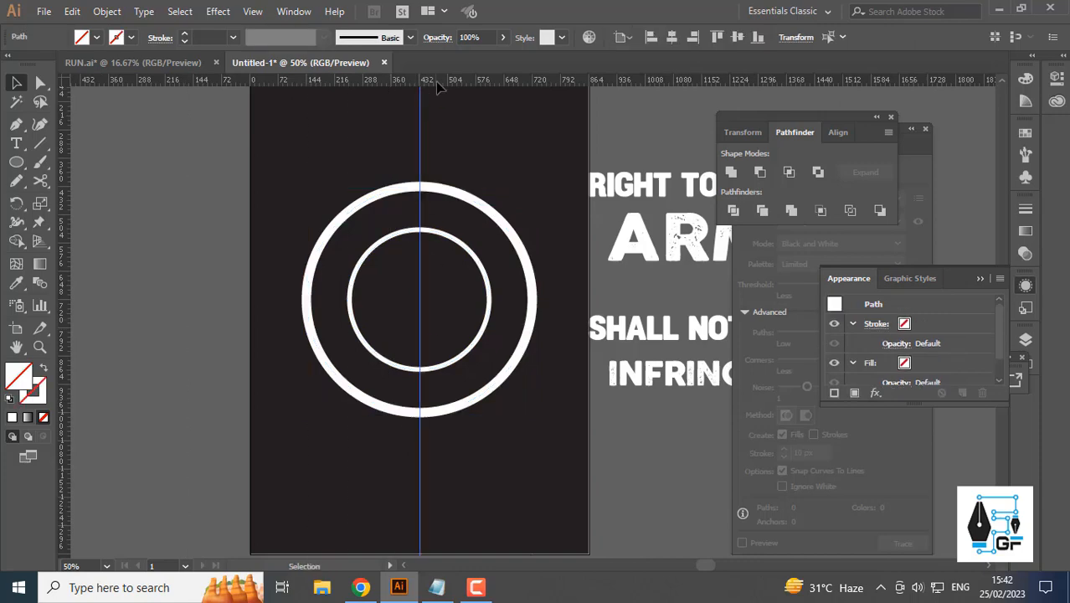
{"action": "left_click_drag", "start_coordinate": [469, 266], "coordinate": [454, 302]}
{"action": "scroll", "coordinate": [446, 368], "scroll_direction": "down", "scroll_amount": 3}
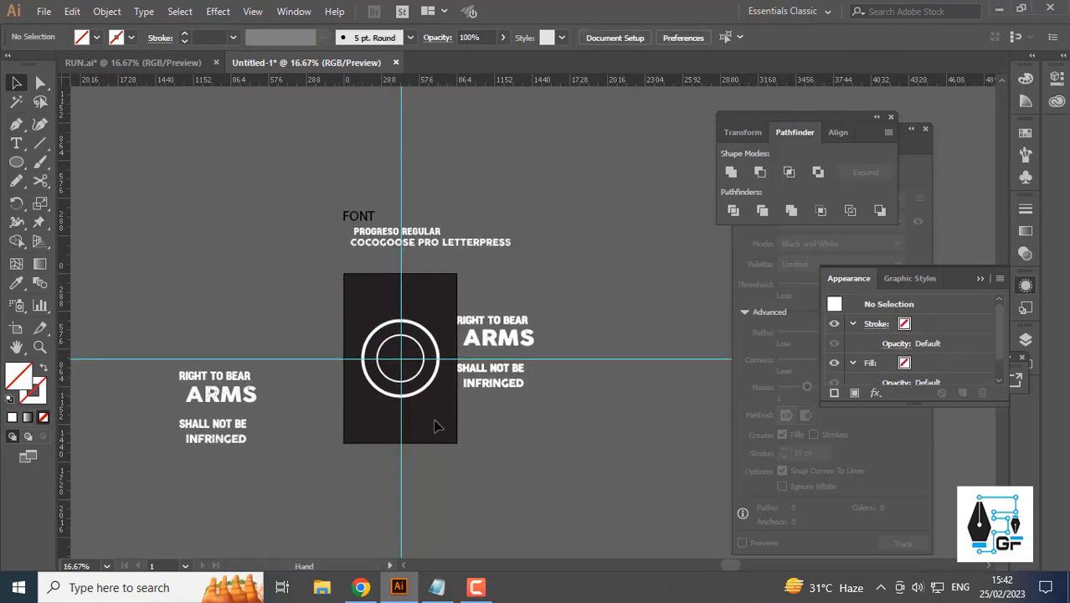
{"action": "scroll", "coordinate": [434, 431], "scroll_direction": "up", "scroll_amount": 2}
- Switch to Chrome, search Google Images for BULLET VECTOR and open the Freepik image with the crossed bullets
{"action": "left_click", "coordinate": [361, 587]}
{"action": "scroll", "coordinate": [288, 59], "scroll_direction": "up", "scroll_amount": 3}
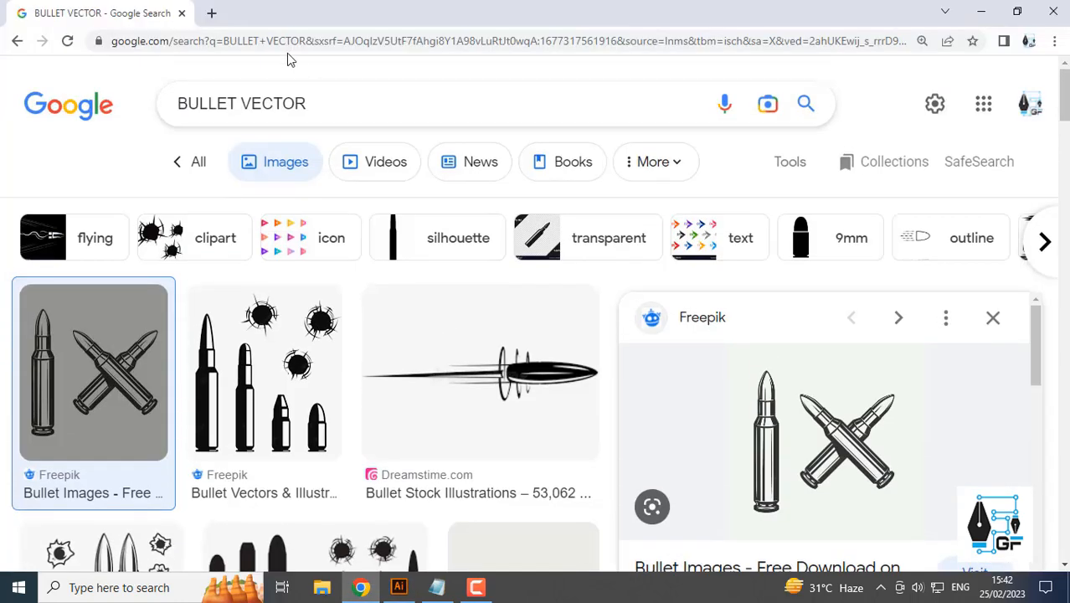
{"action": "left_click", "coordinate": [213, 46]}
{"action": "type", "text": "BULLE"}
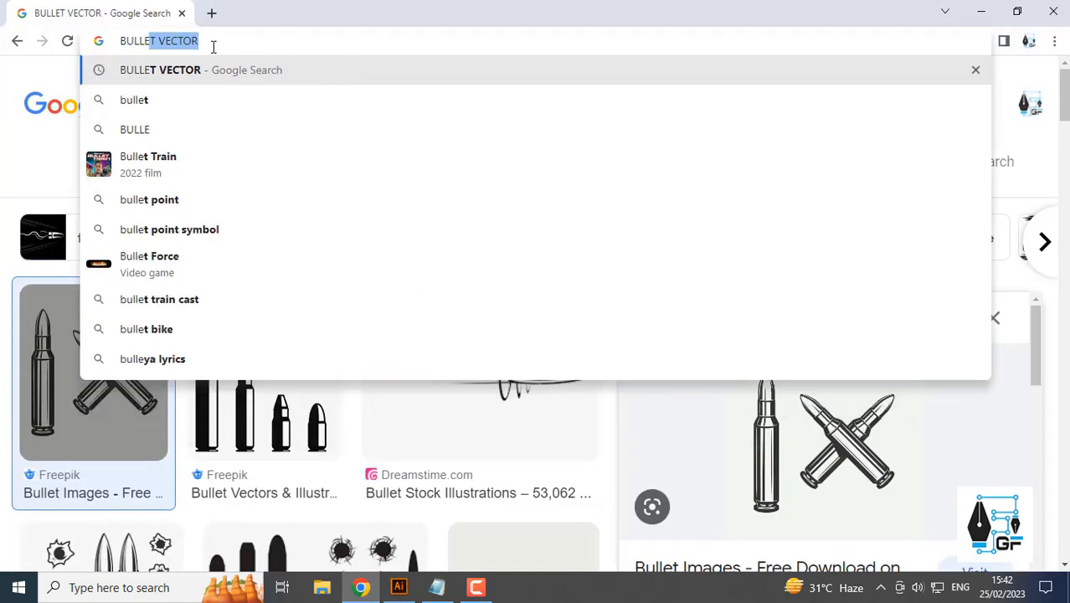
{"action": "key", "text": "Return"}
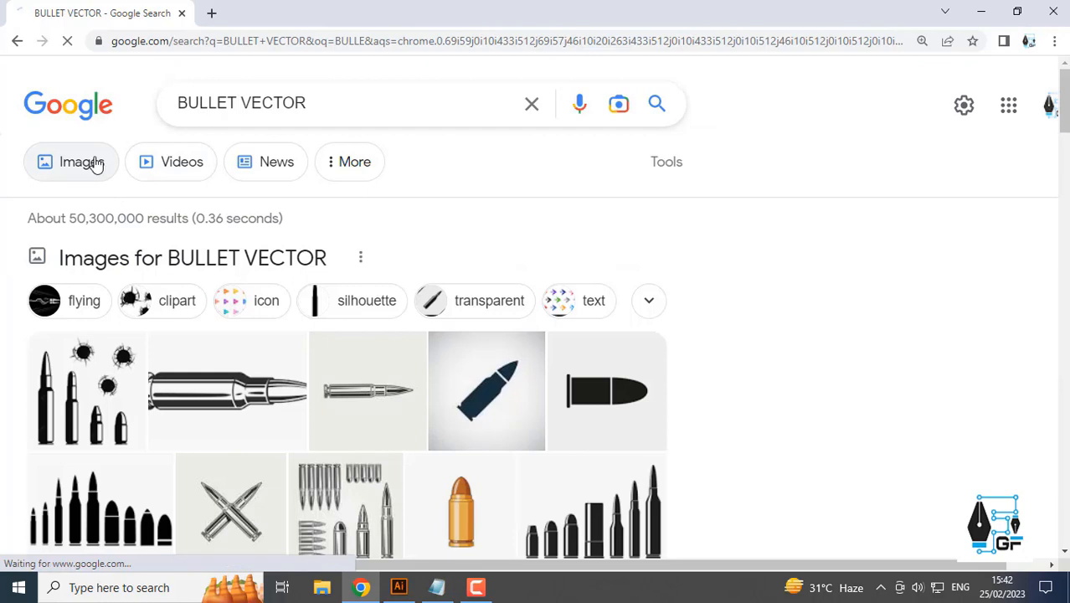
{"action": "left_click", "coordinate": [96, 162]}
{"action": "left_click", "coordinate": [151, 362]}
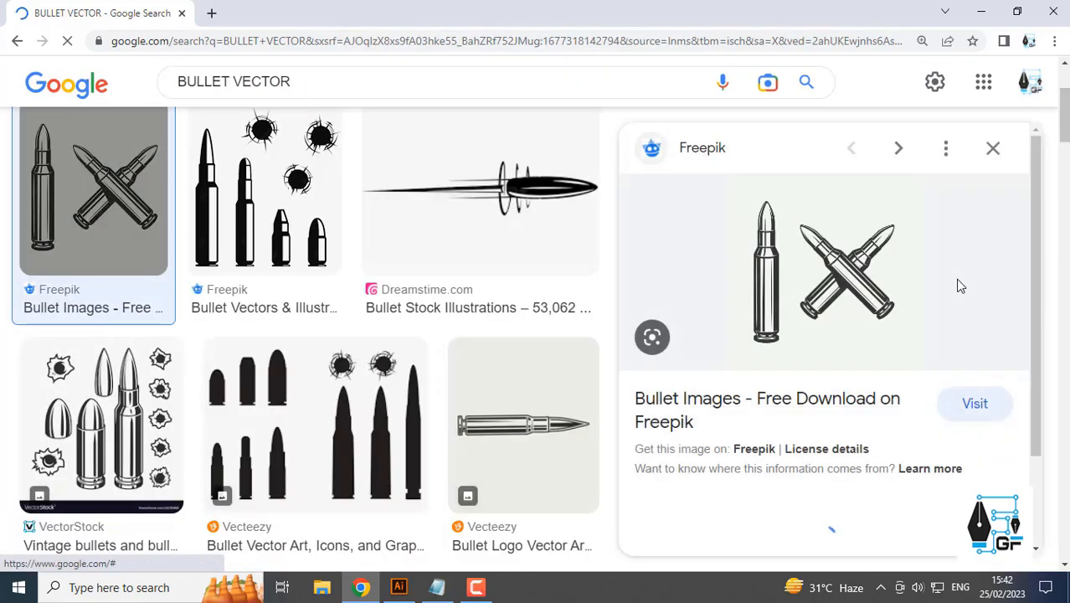
- Copy the Freepik bullet image, switch to Illustrator and paste it outside the artboard, below the text
{"action": "right_click", "coordinate": [909, 252]}
{"action": "left_click", "coordinate": [943, 428]}
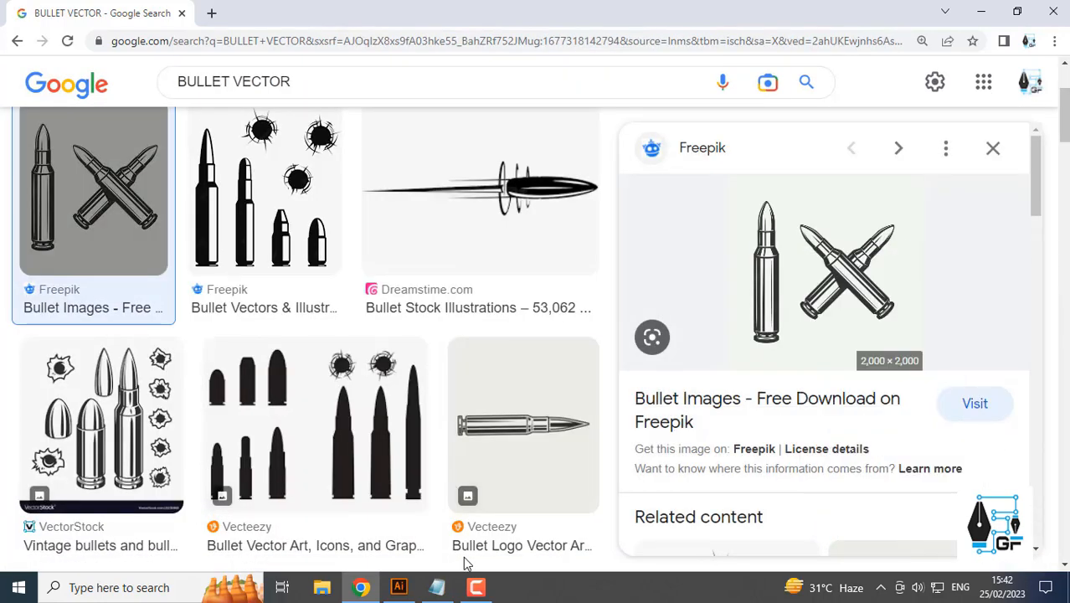
{"action": "left_click", "coordinate": [400, 589]}
{"action": "scroll", "coordinate": [468, 379], "scroll_direction": "down", "scroll_amount": 1}
{"action": "key", "text": "ctrl+v"}
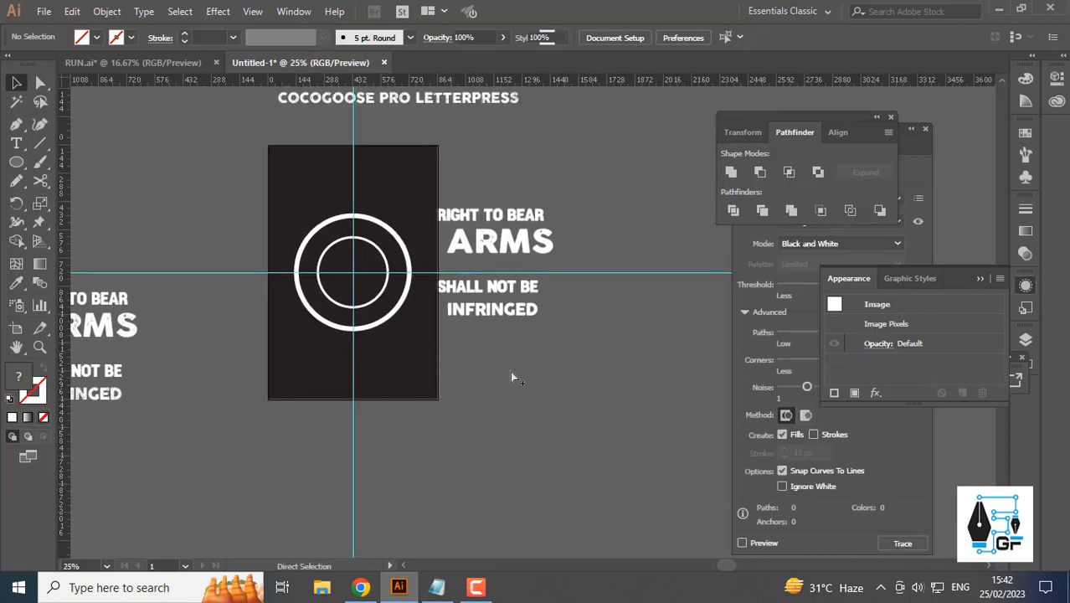
{"action": "scroll", "coordinate": [513, 370], "scroll_direction": "down", "scroll_amount": 1}
{"action": "left_click_drag", "start_coordinate": [523, 337], "coordinate": [671, 440]}
- Set the outer circle's stroke weight to 22 pt
{"action": "scroll", "coordinate": [260, 247], "scroll_direction": "up", "scroll_amount": 3}
{"action": "left_click_drag", "start_coordinate": [391, 269], "coordinate": [443, 258]}
{"action": "left_click", "coordinate": [440, 224]}
{"action": "left_click_drag", "start_coordinate": [448, 214], "coordinate": [423, 258]}
{"action": "type", "text": "22"}
{"action": "key", "text": "Return"}
{"action": "left_click", "coordinate": [428, 224]}
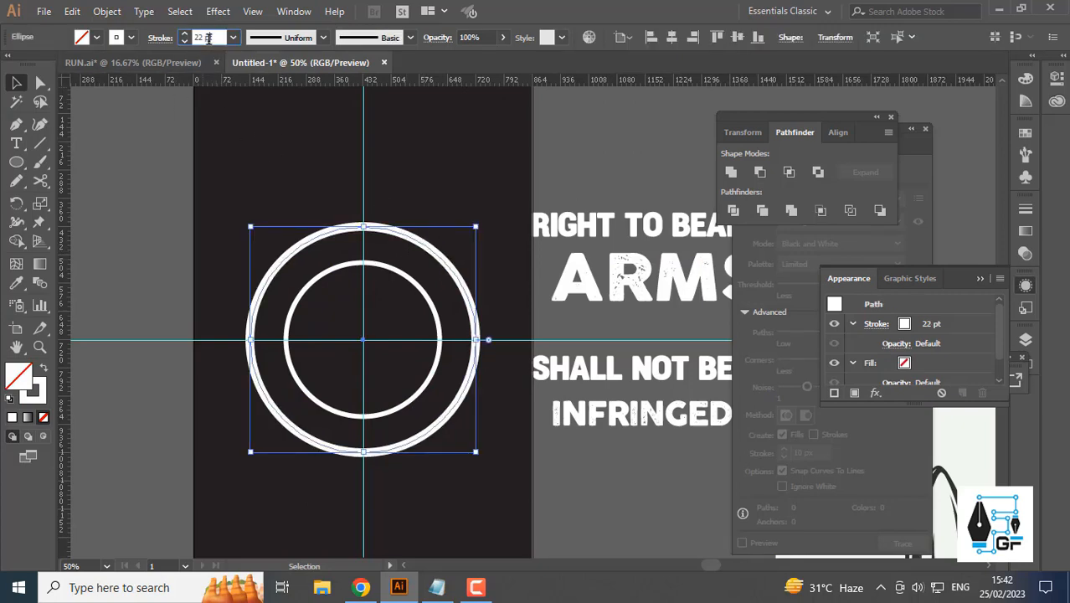
{"action": "scroll", "coordinate": [208, 38], "scroll_direction": "down", "scroll_amount": 2}
{"action": "left_click", "coordinate": [320, 216]}
{"action": "left_click_drag", "start_coordinate": [468, 257], "coordinate": [398, 240]}
- Image-trace the pasted bullet picture in Black and White mode with white ignored, and expand the result into paths
{"action": "scroll", "coordinate": [398, 240], "scroll_direction": "down", "scroll_amount": 3}
{"action": "left_click", "coordinate": [558, 365]}
{"action": "left_click_drag", "start_coordinate": [518, 348], "coordinate": [425, 235]}
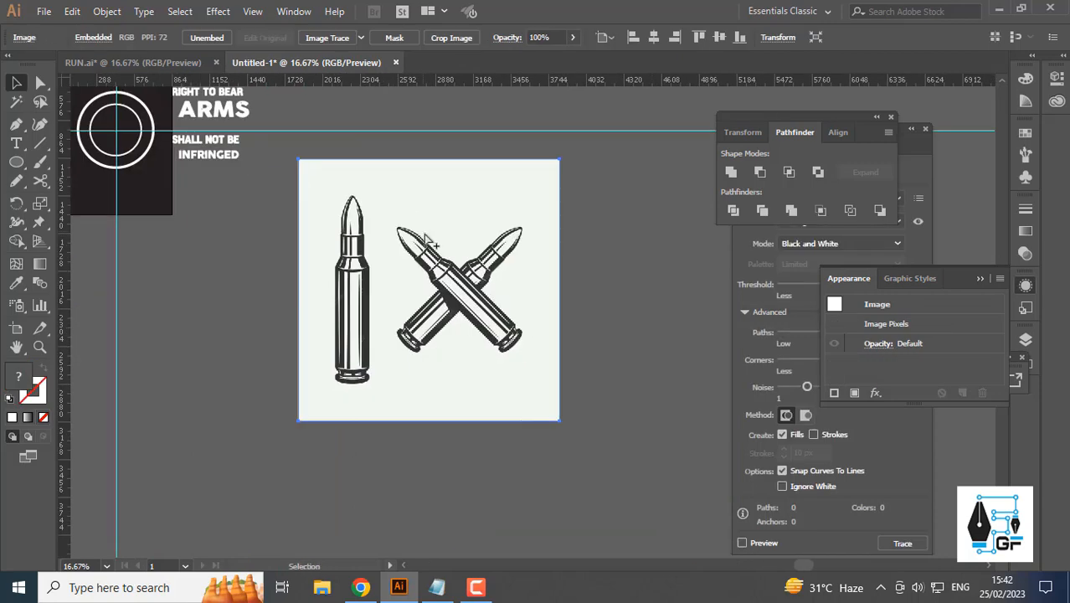
{"action": "scroll", "coordinate": [425, 238], "scroll_direction": "down", "scroll_amount": 1}
{"action": "left_click", "coordinate": [292, 12]}
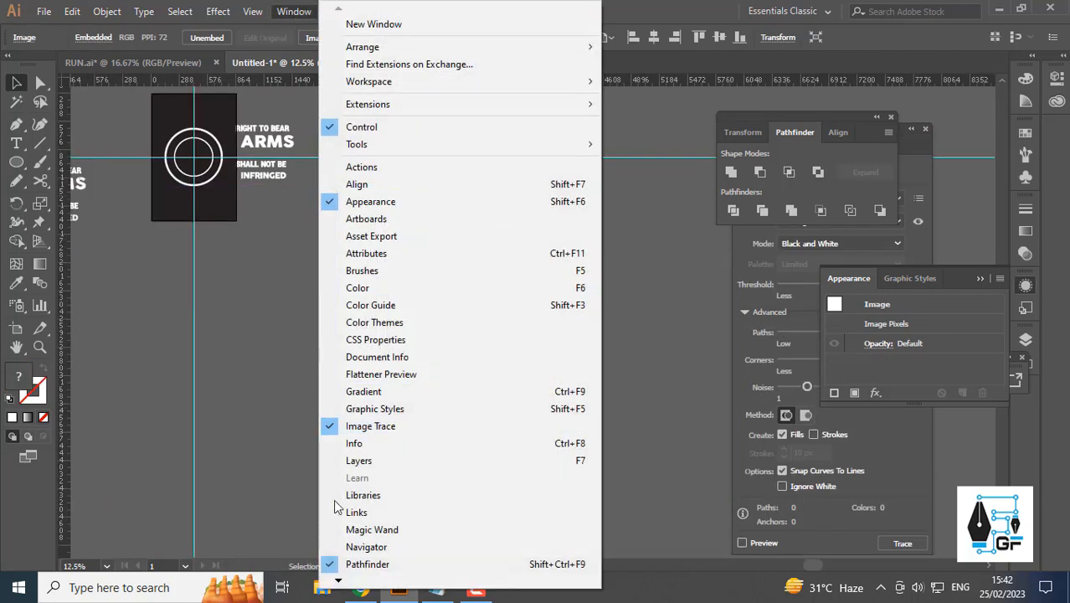
{"action": "left_click", "coordinate": [385, 426]}
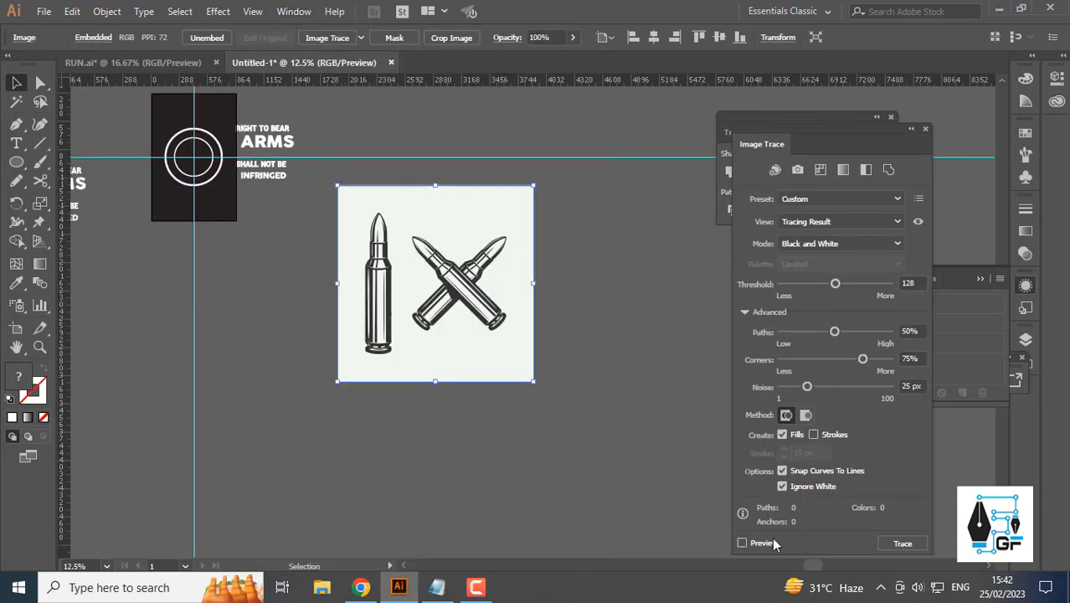
{"action": "left_click", "coordinate": [741, 543]}
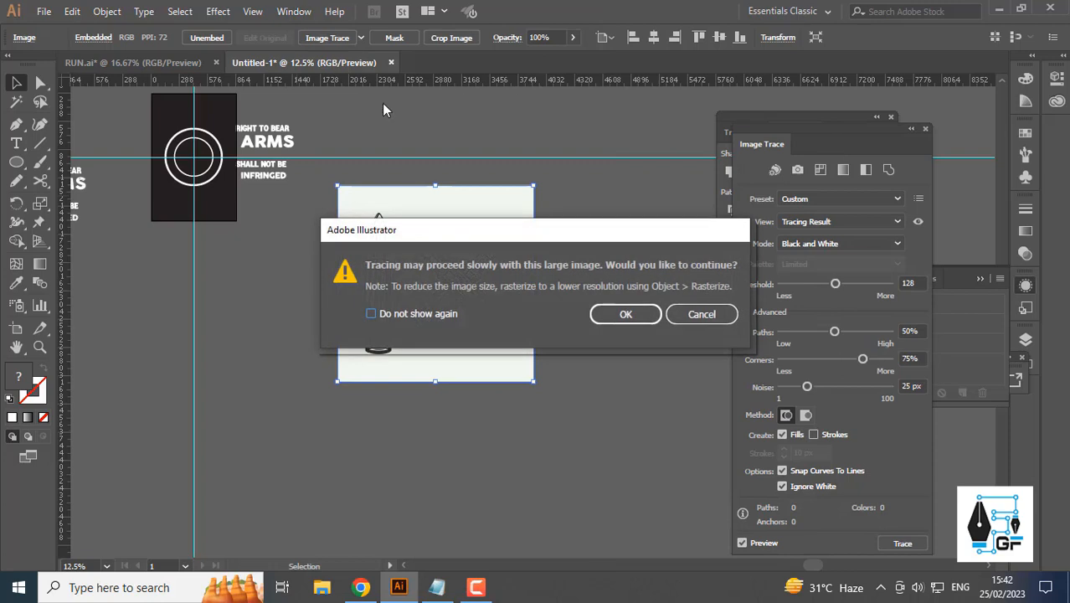
{"action": "left_click", "coordinate": [633, 315]}
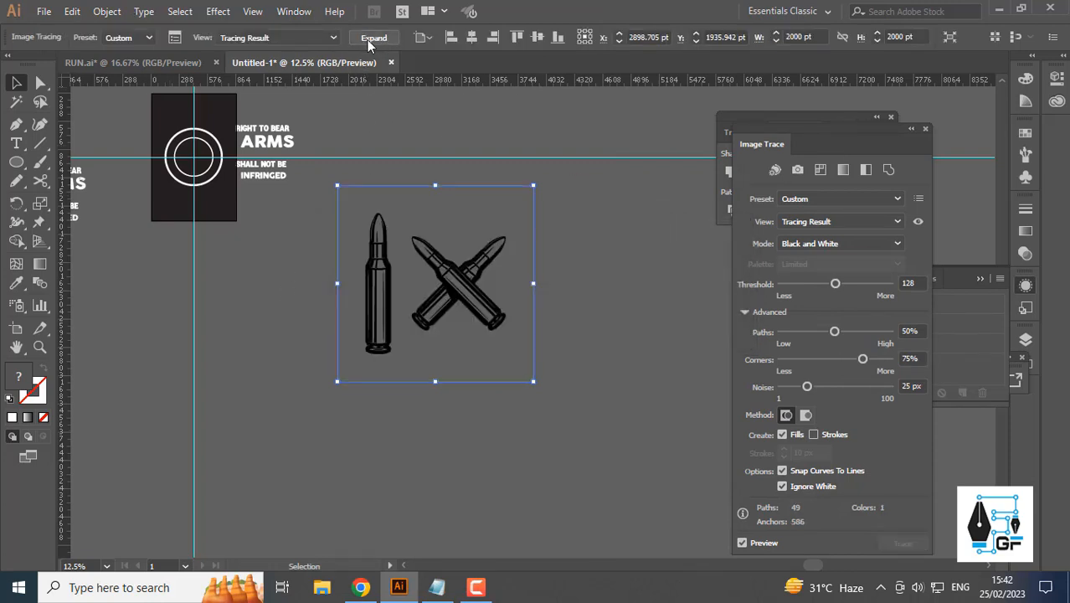
{"action": "left_click", "coordinate": [369, 42]}
- Delete the pair of crossed bullets from the traced artwork, keeping the single upright bullet
{"action": "left_click_drag", "start_coordinate": [454, 283], "coordinate": [403, 308]}
{"action": "key", "text": "a"}
{"action": "left_click", "coordinate": [523, 353]}
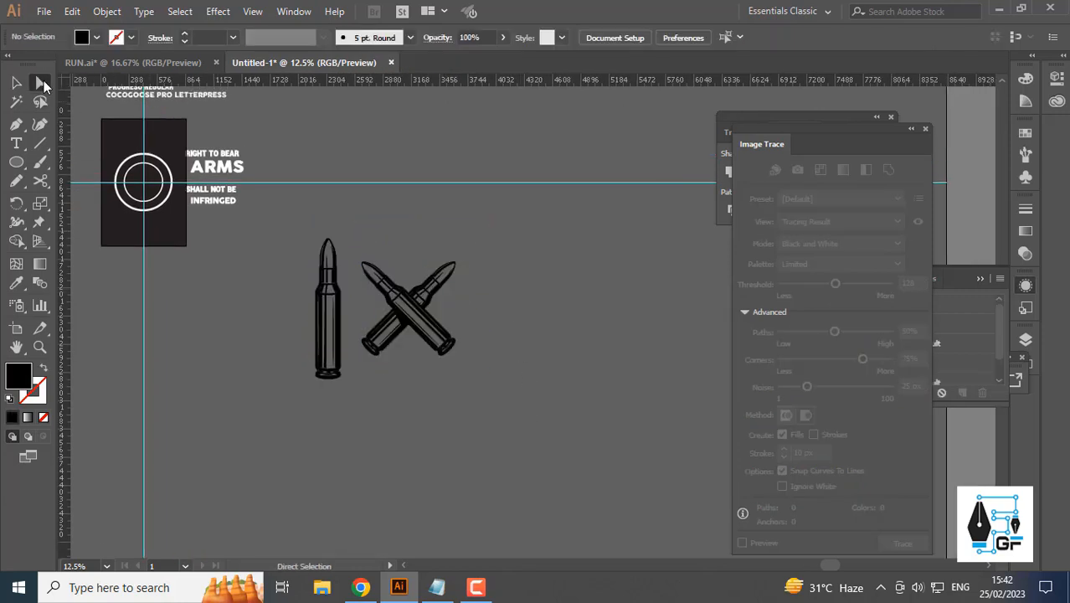
{"action": "left_click_drag", "start_coordinate": [353, 212], "coordinate": [351, 211]}
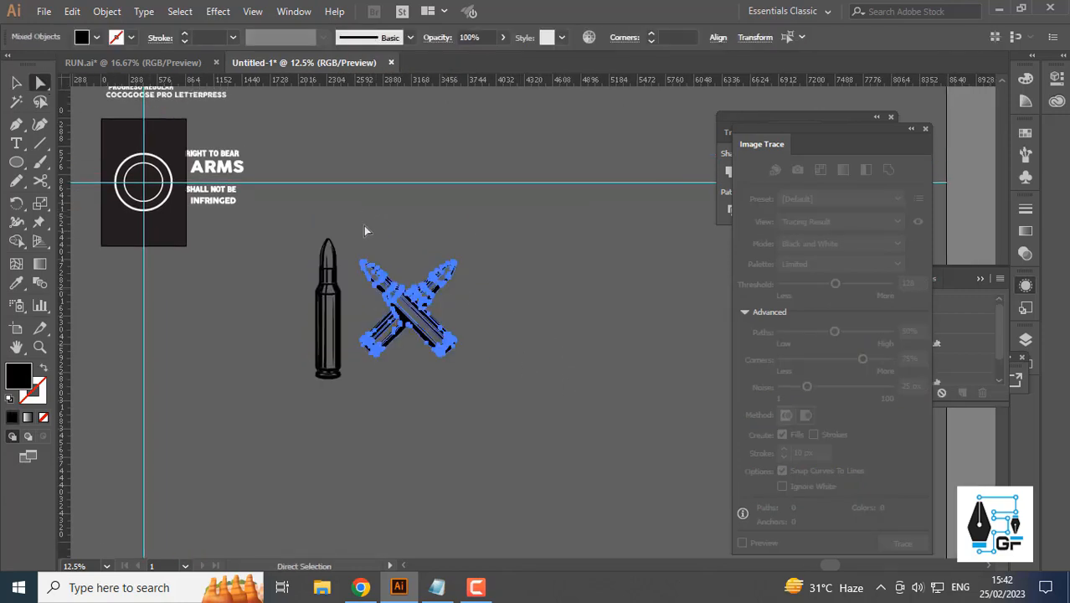
{"action": "key", "text": "Delete"}
{"action": "left_click_drag", "start_coordinate": [500, 272], "coordinate": [571, 287]}
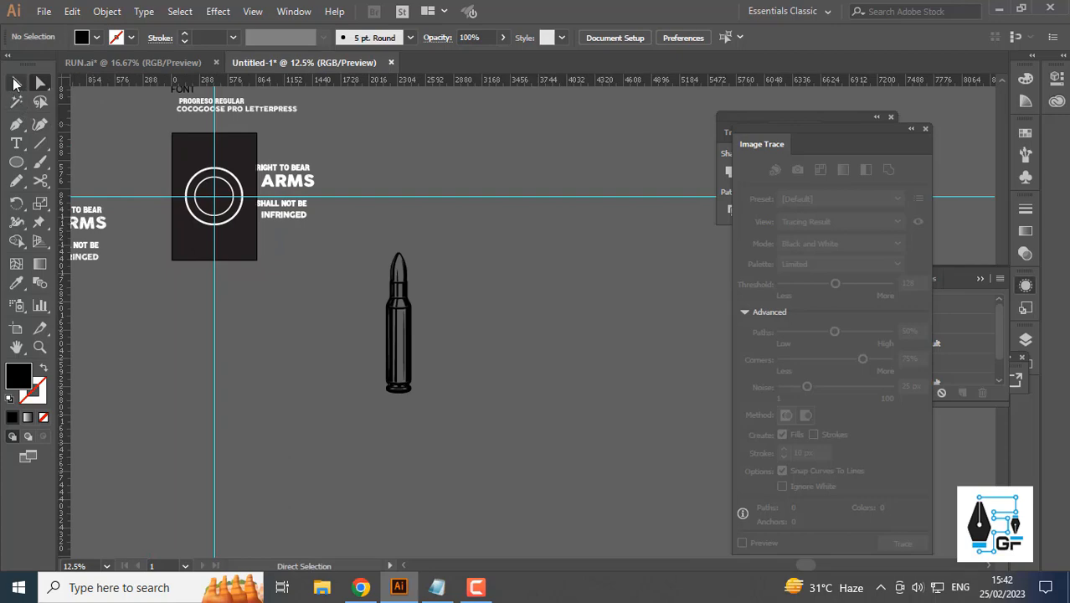
- Shrink the upright bullet, then cut and paste it so it lies in front of the black background, just below the rings
{"action": "left_click", "coordinate": [14, 82]}
{"action": "left_click_drag", "start_coordinate": [451, 254], "coordinate": [523, 261]}
{"action": "left_click_drag", "start_coordinate": [523, 258], "coordinate": [422, 356]}
{"action": "scroll", "coordinate": [401, 339], "scroll_direction": "down", "scroll_amount": 2}
{"action": "left_click_drag", "start_coordinate": [272, 329], "coordinate": [452, 365]}
{"action": "scroll", "coordinate": [396, 347], "scroll_direction": "up", "scroll_amount": 1}
{"action": "key", "text": "ctrl+x"}
{"action": "scroll", "coordinate": [456, 332], "scroll_direction": "up", "scroll_amount": 3}
{"action": "key", "text": "ctrl+v"}
{"action": "scroll", "coordinate": [551, 313], "scroll_direction": "up", "scroll_amount": 2}
- Fill the bullet with white, FFFFFF
{"action": "key", "text": "u"}
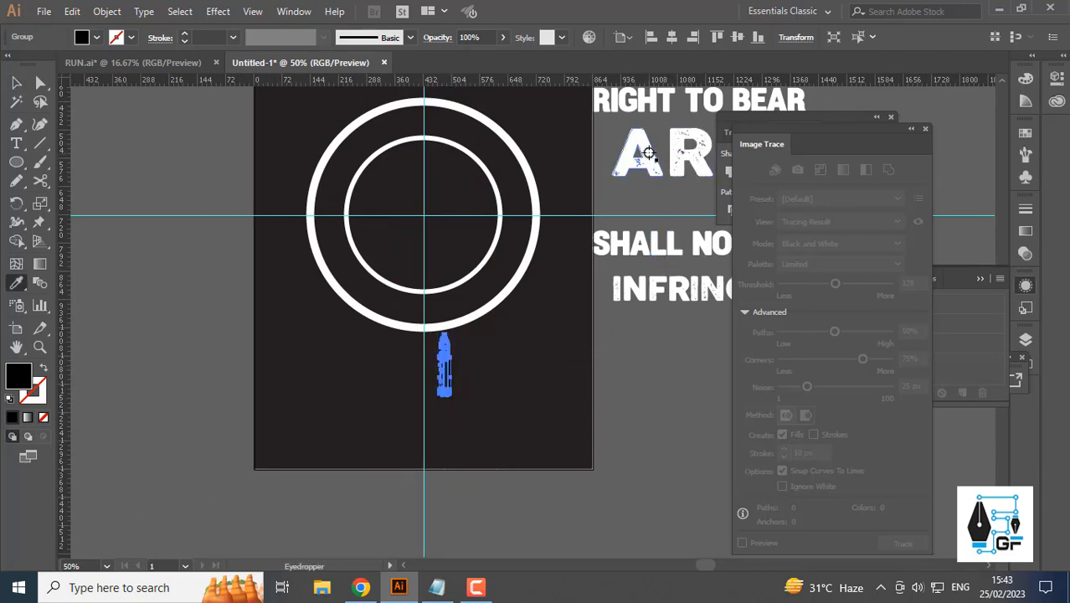
{"action": "double_click", "coordinate": [19, 376]}
{"action": "type", "text": "ffffff"}
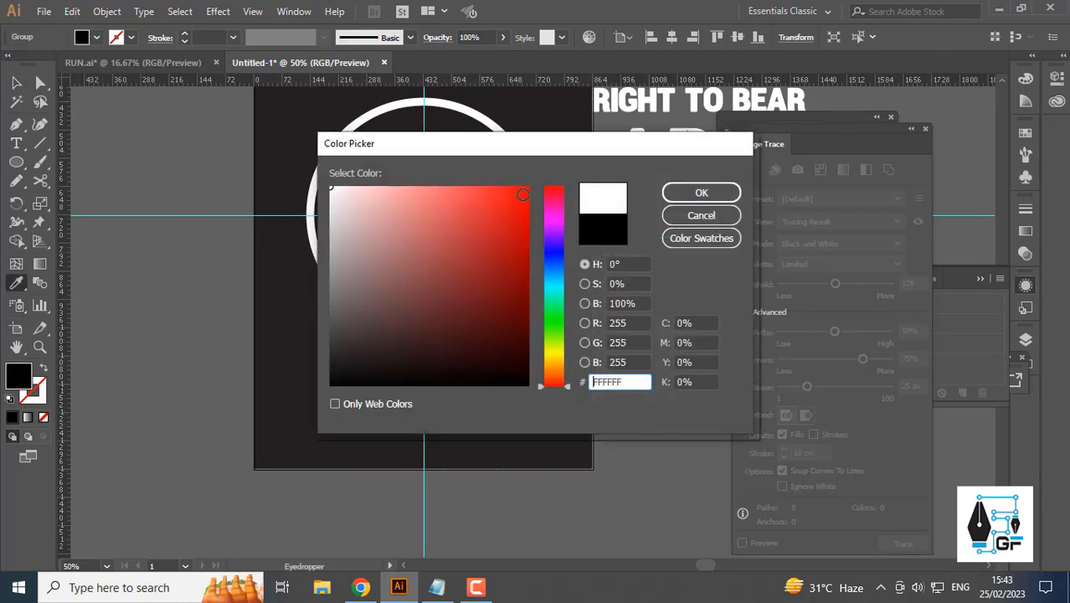
{"action": "left_click", "coordinate": [700, 192]}
- Rotate the bullet to point outward, shrink it to about 63 pt long and place it on the horizontal guide between the rings
{"action": "key", "text": "v"}
{"action": "scroll", "coordinate": [376, 351], "scroll_direction": "up", "scroll_amount": 1}
{"action": "left_click_drag", "start_coordinate": [456, 355], "coordinate": [466, 399]}
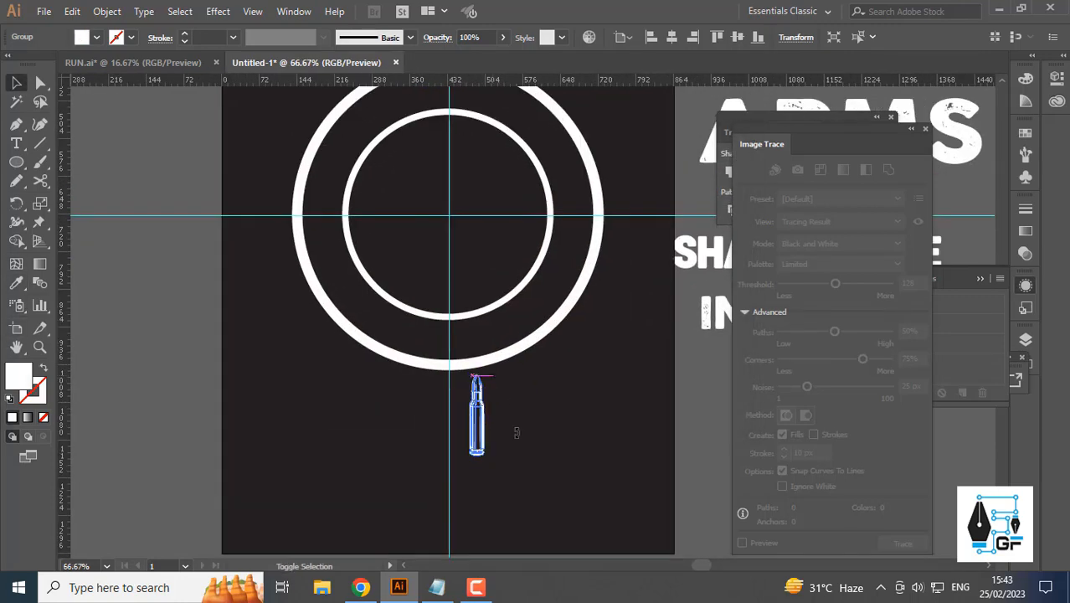
{"action": "left_click_drag", "start_coordinate": [516, 432], "coordinate": [535, 465]}
{"action": "left_click_drag", "start_coordinate": [494, 417], "coordinate": [603, 219]}
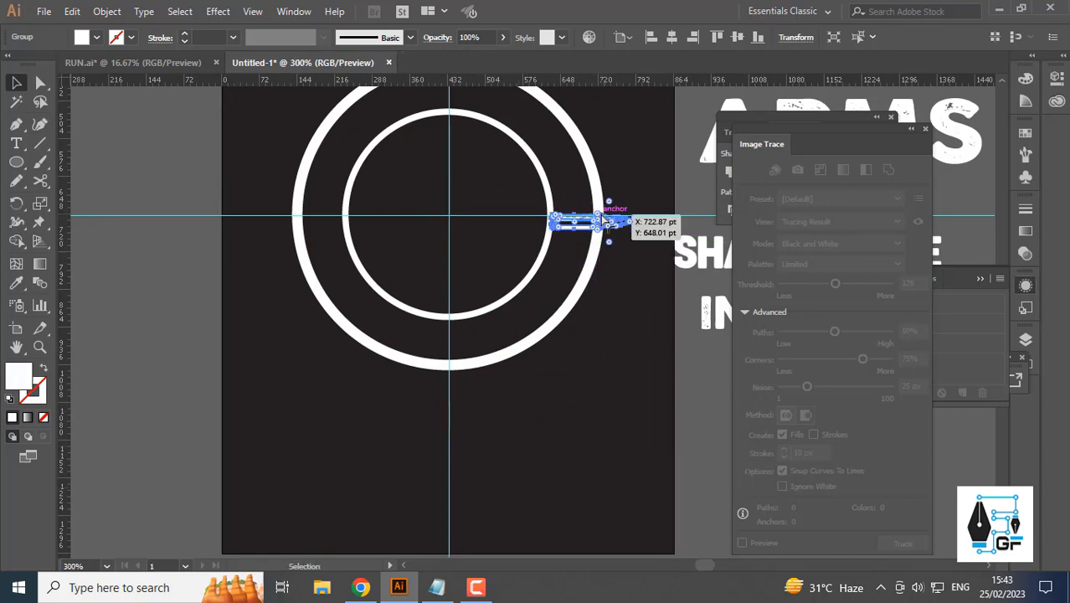
{"action": "scroll", "coordinate": [603, 219], "scroll_direction": "up", "scroll_amount": 4}
{"action": "left_click_drag", "start_coordinate": [693, 381], "coordinate": [585, 381]}
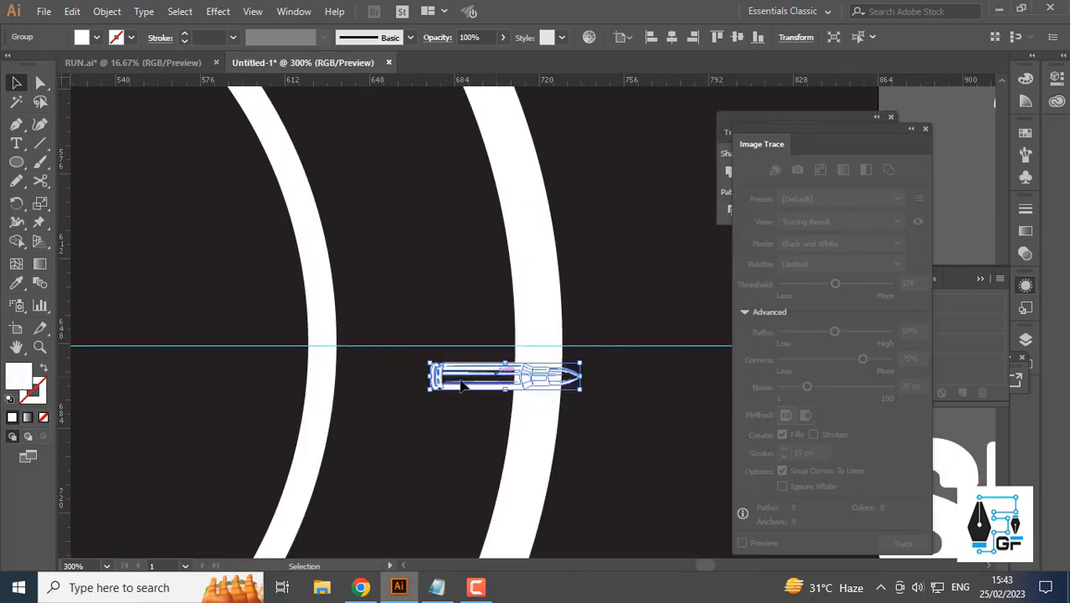
{"action": "left_click_drag", "start_coordinate": [492, 380], "coordinate": [412, 350]}
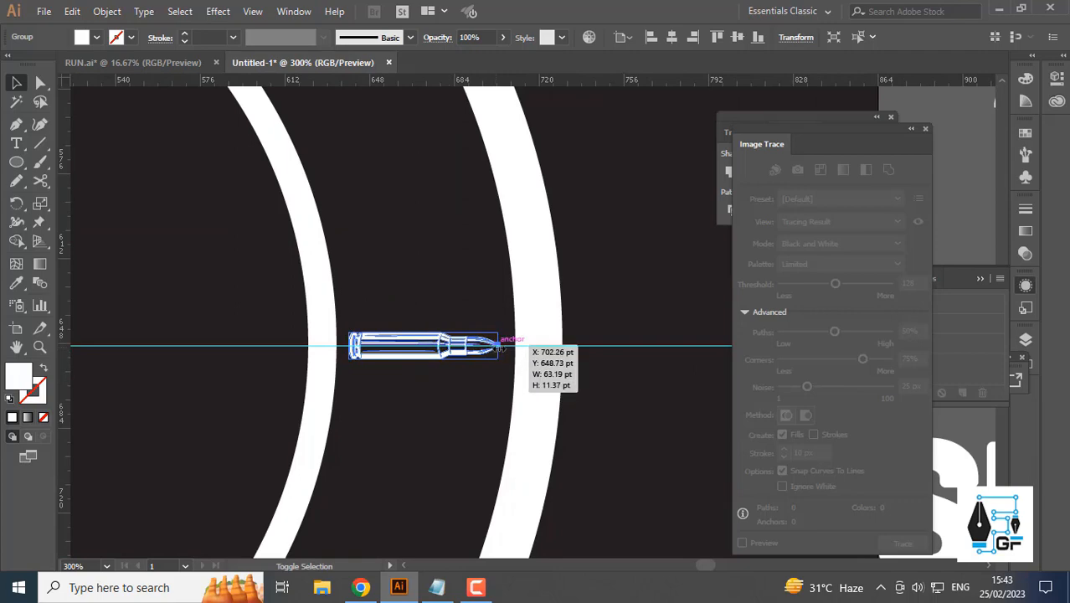
- Set the outer circle's stroke weight to 14 pt
{"action": "left_click", "coordinate": [623, 293]}
{"action": "scroll", "coordinate": [623, 293], "scroll_direction": "down", "scroll_amount": 5}
{"action": "left_click_drag", "start_coordinate": [622, 293], "coordinate": [532, 275]}
{"action": "scroll", "coordinate": [532, 275], "scroll_direction": "up", "scroll_amount": 3}
{"action": "scroll", "coordinate": [549, 306], "scroll_direction": "down", "scroll_amount": 2}
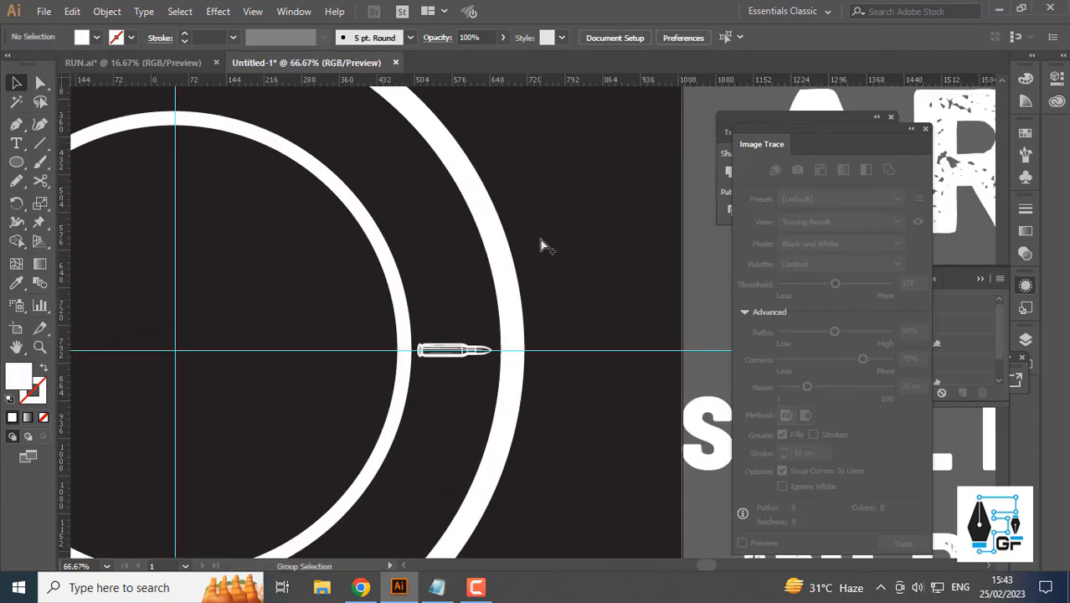
{"action": "left_click", "coordinate": [519, 235]}
{"action": "type", "text": "14"}
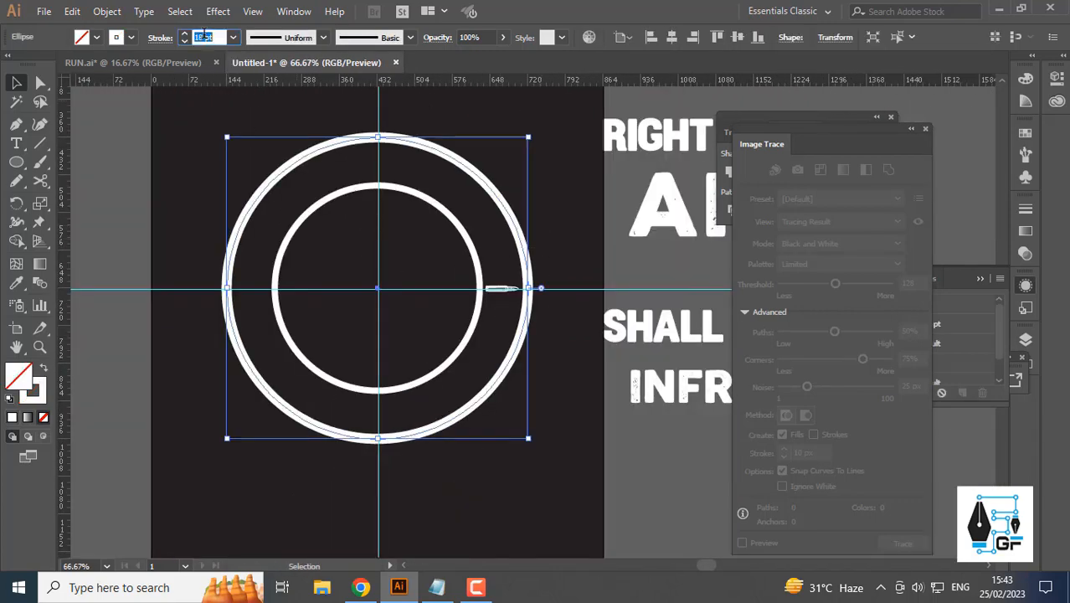
{"action": "key", "text": "Return"}
{"action": "left_click", "coordinate": [233, 107]}
- Set the outer circle's stroke weight to 16 pt
{"action": "scroll", "coordinate": [375, 194], "scroll_direction": "up", "scroll_amount": 1}
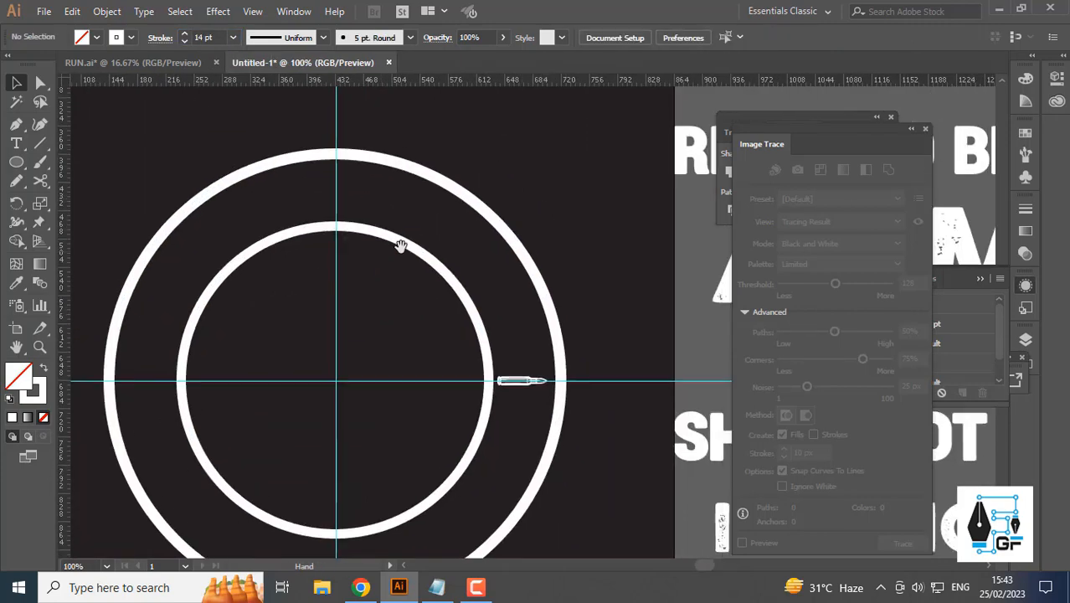
{"action": "left_click_drag", "start_coordinate": [486, 233], "coordinate": [487, 234]}
{"action": "key", "text": "Up"}
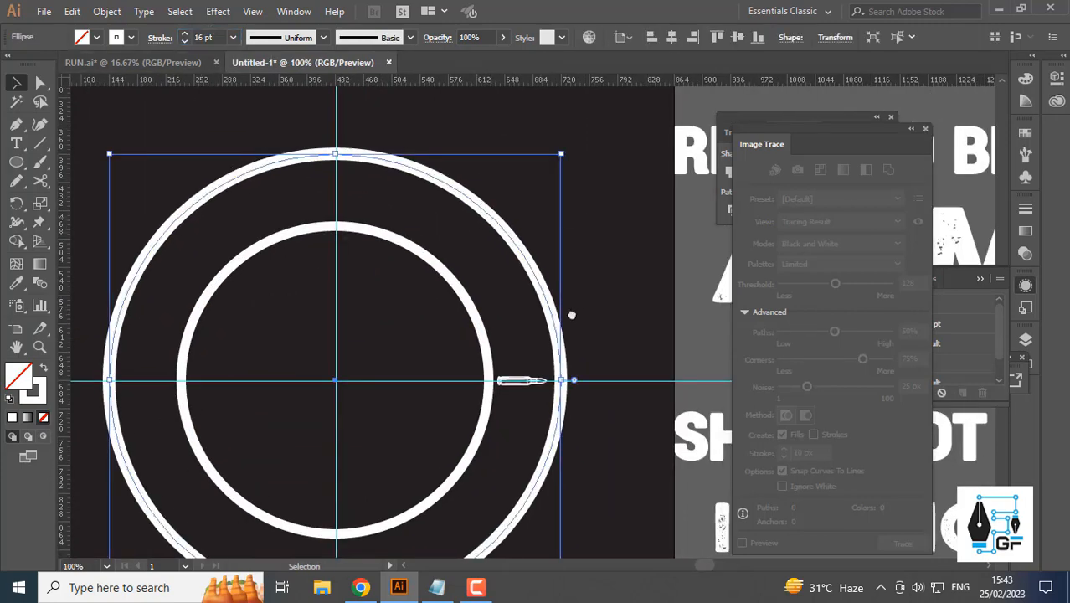
- Enlarge the outer circle slightly and shrink the inner circle around their common center to widen the gap between them
{"action": "left_click_drag", "start_coordinate": [571, 313], "coordinate": [563, 269]}
{"action": "left_click_drag", "start_coordinate": [551, 336], "coordinate": [562, 337]}
{"action": "left_click", "coordinate": [467, 277]}
{"action": "left_click_drag", "start_coordinate": [478, 182], "coordinate": [469, 192]}
{"action": "left_click", "coordinate": [510, 247]}
- Enlarge the bullet proportionally so that it nearly fills the gap between the two rings
{"action": "left_click", "coordinate": [526, 337]}
{"action": "scroll", "coordinate": [527, 338], "scroll_direction": "up", "scroll_amount": 2}
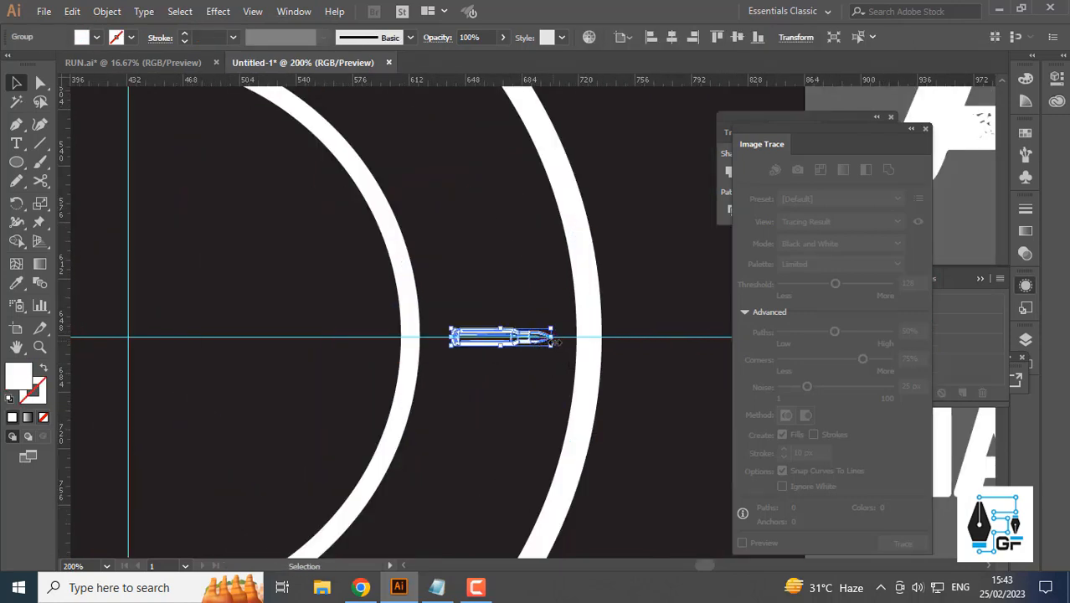
{"action": "left_click_drag", "start_coordinate": [553, 341], "coordinate": [595, 318]}
{"action": "left_click", "coordinate": [621, 273]}
{"action": "scroll", "coordinate": [578, 293], "scroll_direction": "down", "scroll_amount": 4}
{"action": "scroll", "coordinate": [577, 306], "scroll_direction": "up", "scroll_amount": 2}
- Make a copy of the bullet rotated 8° around the intersection of the two guides
{"action": "left_click", "coordinate": [534, 303]}
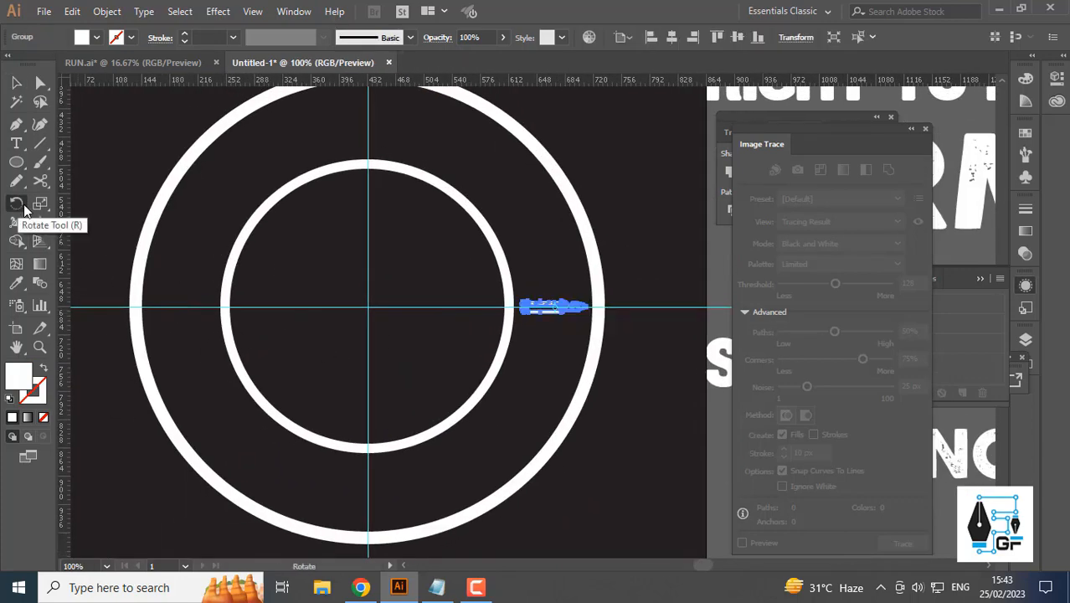
{"action": "left_click", "coordinate": [368, 308], "text": "alt"}
{"action": "left_click_drag", "start_coordinate": [482, 199], "coordinate": [756, 271]}
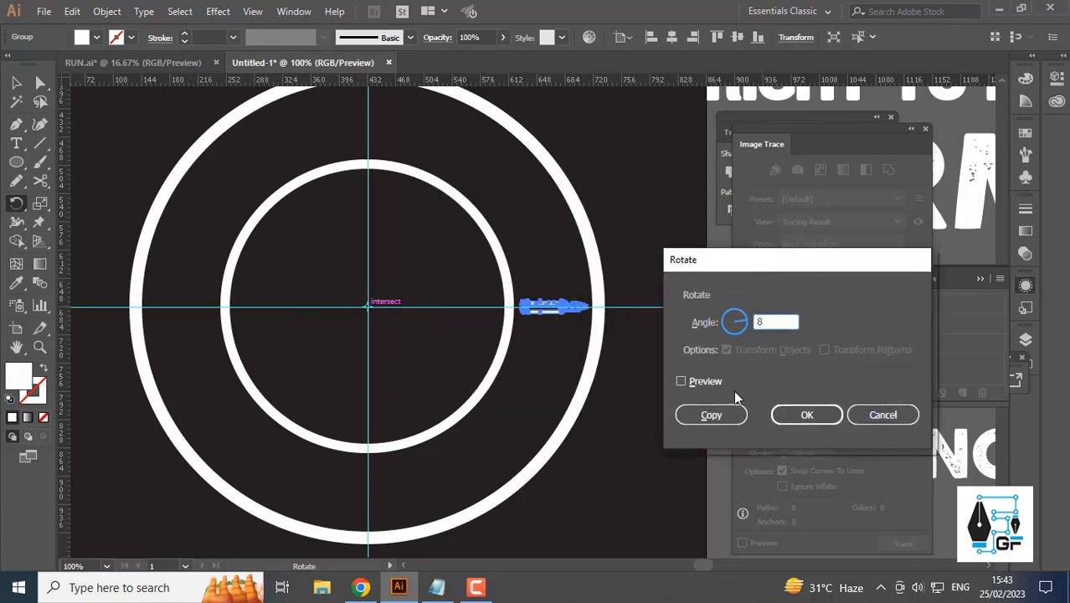
{"action": "left_click", "coordinate": [710, 415]}
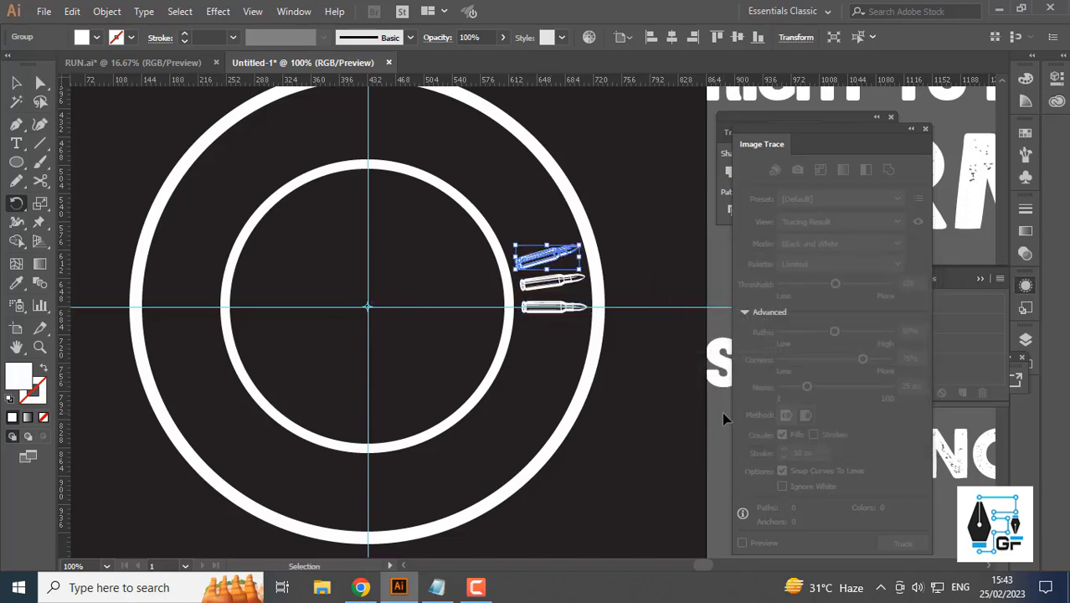
- Repeat the rotated copy until bullets fill the whole circle between the two rings, and deselect the artwork
{"action": "key", "text": "ctrl+d"}
{"action": "key", "text": "ctrl+d"}
{"action": "key", "text": "ctrl+d"}
{"action": "key", "text": "ctrl+d"}
{"action": "key", "text": "ctrl+d"}
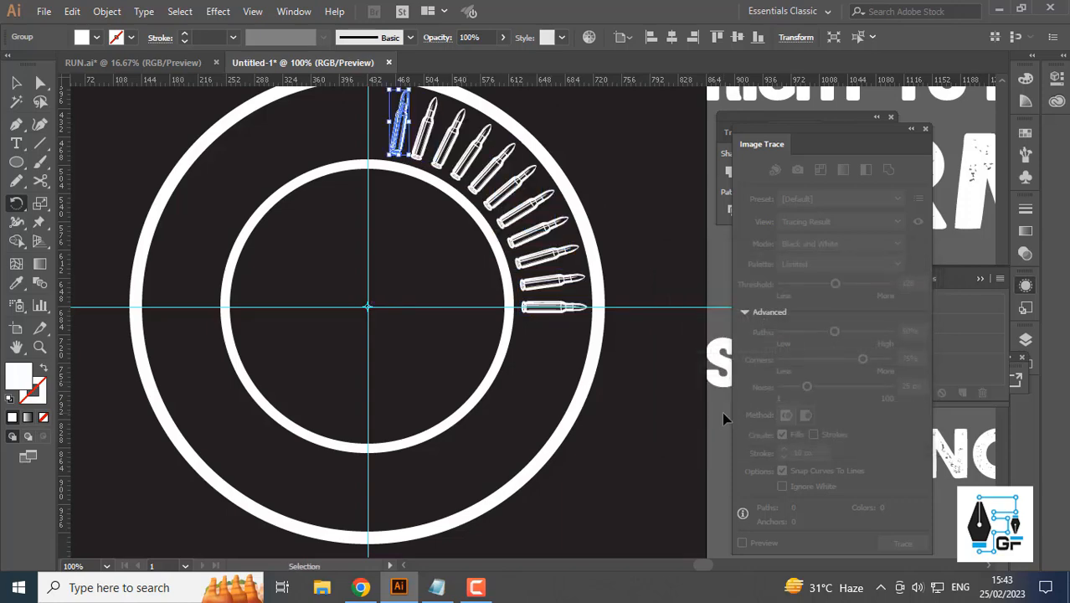
{"action": "key", "text": "ctrl+d"}
{"action": "key", "text": "ctrl+d"}
{"action": "key", "text": "ctrl+d"}
{"action": "key", "text": "ctrl+d"}
{"action": "key", "text": "ctrl+d"}
{"action": "key", "text": "ctrl+d"}
{"action": "key", "text": "ctrl+d"}
{"action": "key", "text": "ctrl+d"}
{"action": "key", "text": "ctrl+d"}
{"action": "key", "text": "ctrl+d"}
{"action": "key", "text": "ctrl+d"}
{"action": "key", "text": "ctrl+d"}
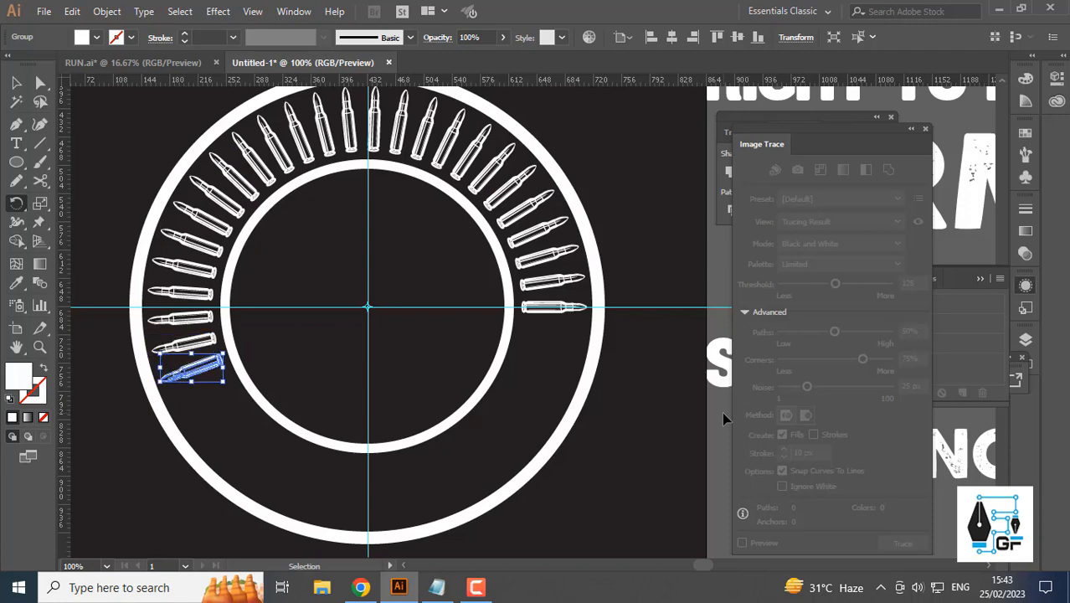
{"action": "key", "text": "ctrl+d"}
{"action": "key", "text": "ctrl+d"}
{"action": "key", "text": "ctrl+d"}
{"action": "key", "text": "ctrl+d"}
{"action": "key", "text": "ctrl+d"}
{"action": "key", "text": "ctrl+d"}
{"action": "key", "text": "ctrl+d"}
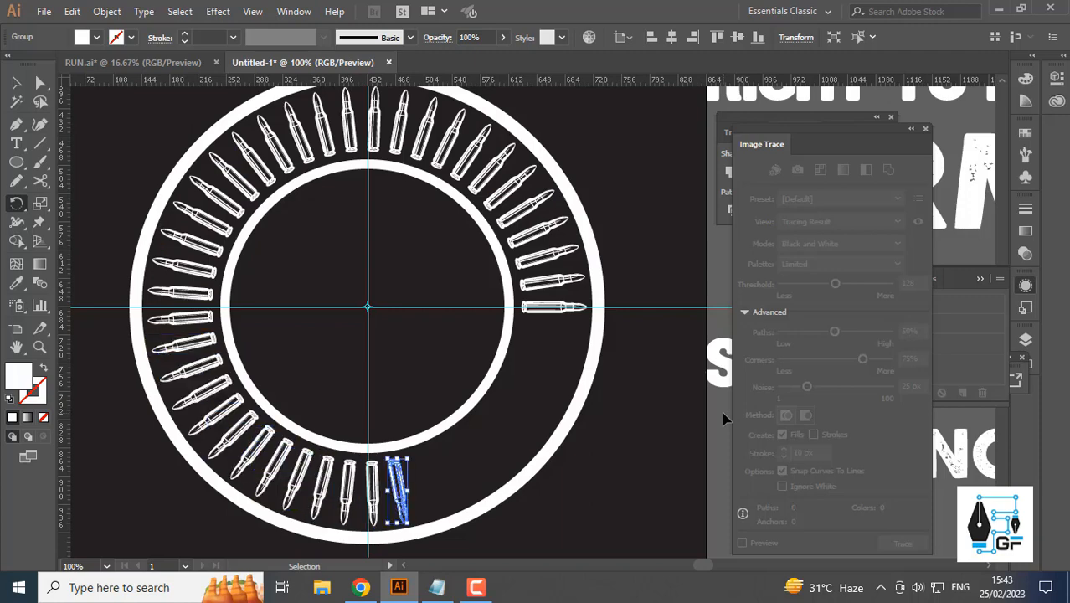
{"action": "key", "text": "ctrl+d"}
{"action": "key", "text": "ctrl+d"}
{"action": "key", "text": "ctrl+d"}
{"action": "key", "text": "ctrl+d"}
{"action": "key", "text": "ctrl+d"}
{"action": "key", "text": "ctrl+d"}
{"action": "key", "text": "ctrl+d"}
{"action": "key", "text": "ctrl+d"}
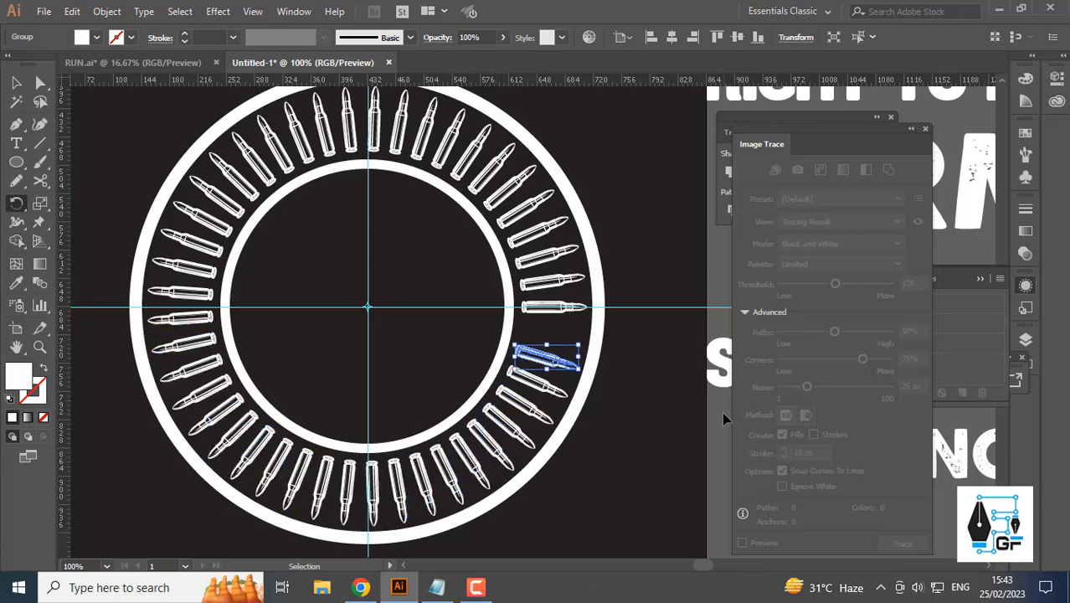
{"action": "key", "text": "ctrl+d"}
{"action": "key", "text": "v"}
{"action": "left_click", "coordinate": [622, 400]}
{"action": "scroll", "coordinate": [620, 400], "scroll_direction": "down", "scroll_amount": 3}
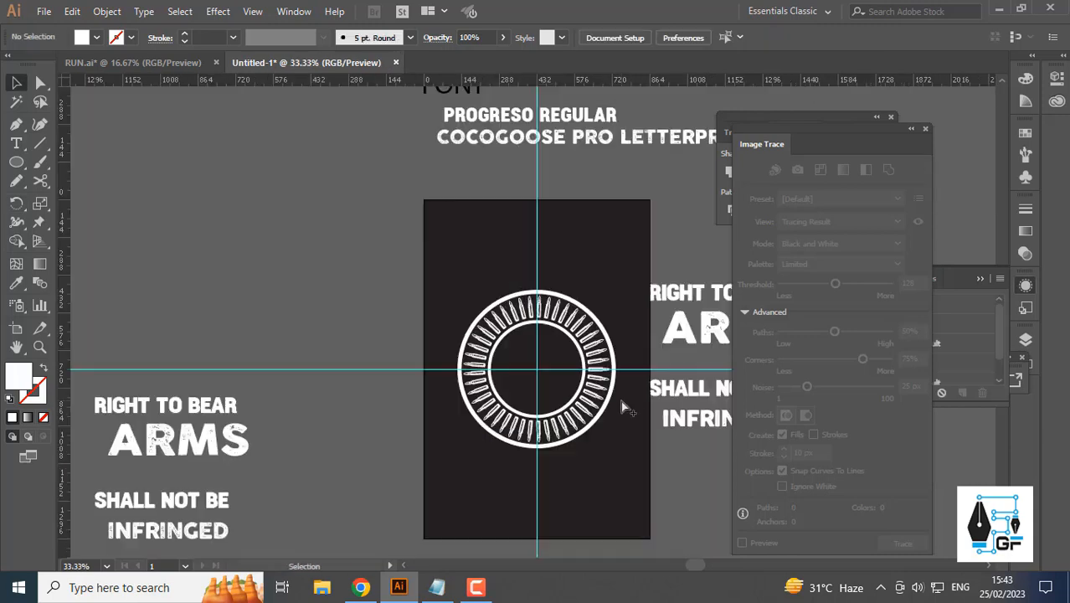
- Delete the horizontal and vertical guides running through the center of the rings
{"action": "left_click_drag", "start_coordinate": [621, 400], "coordinate": [515, 391]}
{"action": "left_click_drag", "start_coordinate": [261, 401], "coordinate": [262, 401]}
{"action": "key", "text": "Delete"}
{"action": "left_click_drag", "start_coordinate": [444, 233], "coordinate": [387, 261]}
{"action": "key", "text": "Delete"}
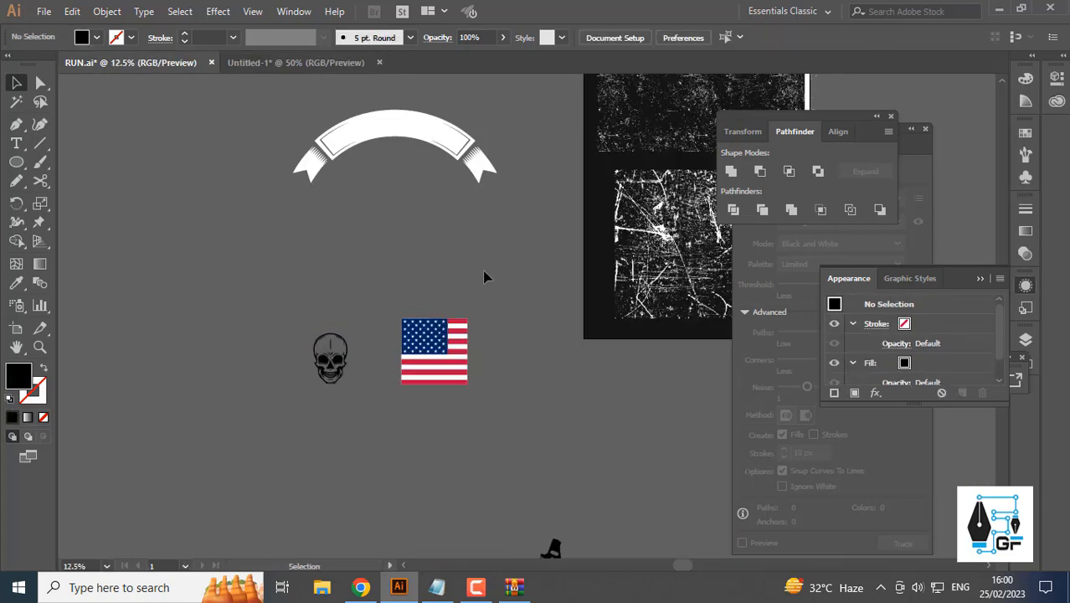
{"action": "left_click", "coordinate": [304, 65]}
{"action": "left_click_drag", "start_coordinate": [461, 313], "coordinate": [383, 117]}
{"action": "scroll", "coordinate": [381, 311], "scroll_direction": "down", "scroll_amount": 3}
{"action": "left_click_drag", "start_coordinate": [434, 332], "coordinate": [440, 354]}
{"action": "scroll", "coordinate": [436, 411], "scroll_direction": "up", "scroll_amount": 1}
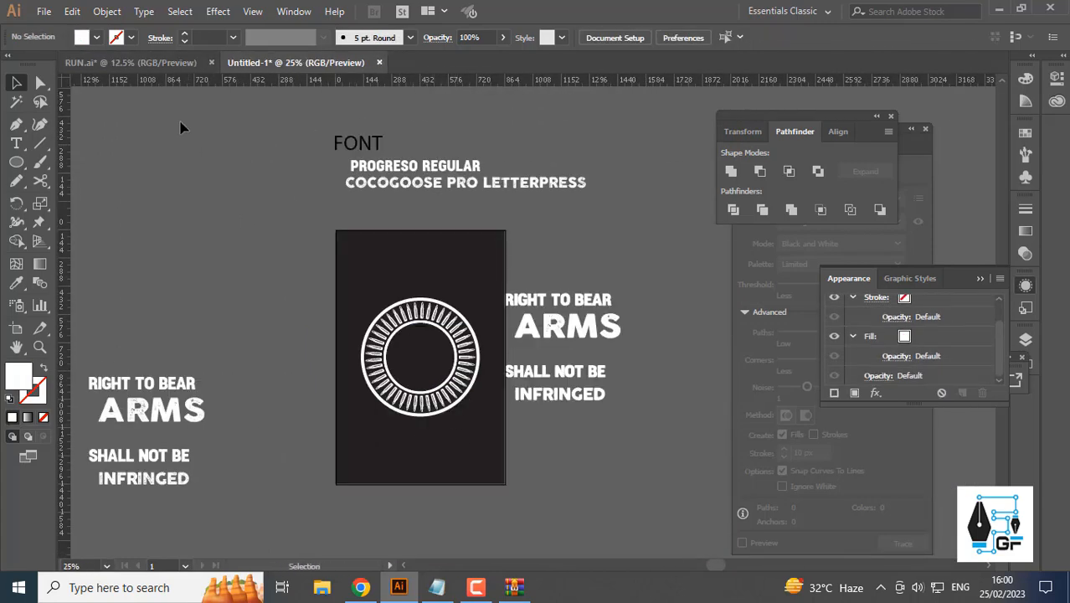
- Copy the skull and the American flag from the RUN.ai document and paste them into the Untitled-1 design document
{"action": "left_click", "coordinate": [171, 64]}
{"action": "left_click_drag", "start_coordinate": [361, 385], "coordinate": [361, 386]}
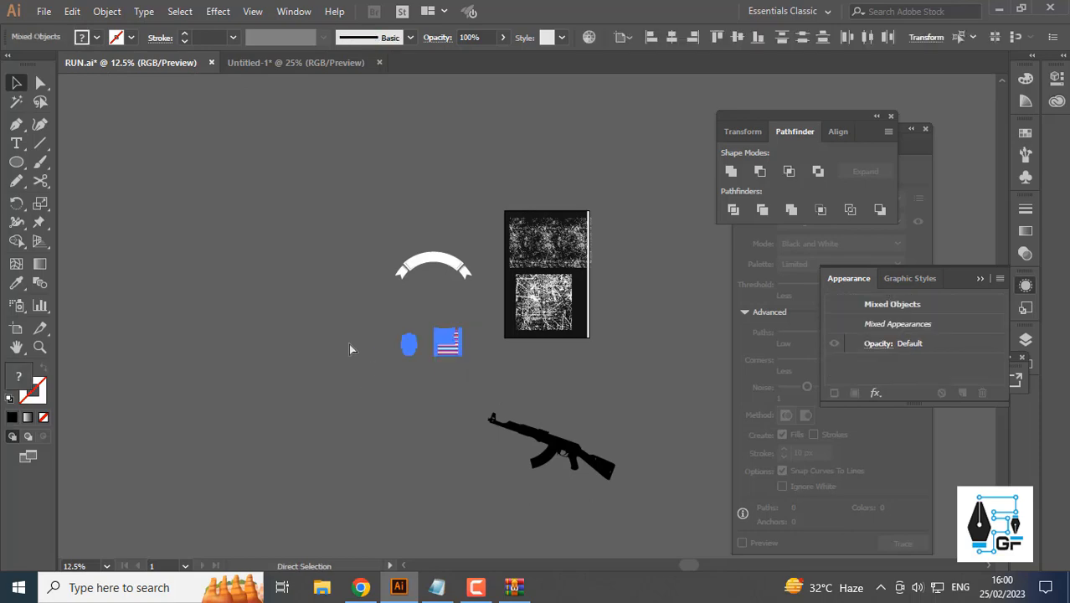
{"action": "left_click", "coordinate": [72, 11]}
{"action": "left_click", "coordinate": [92, 85]}
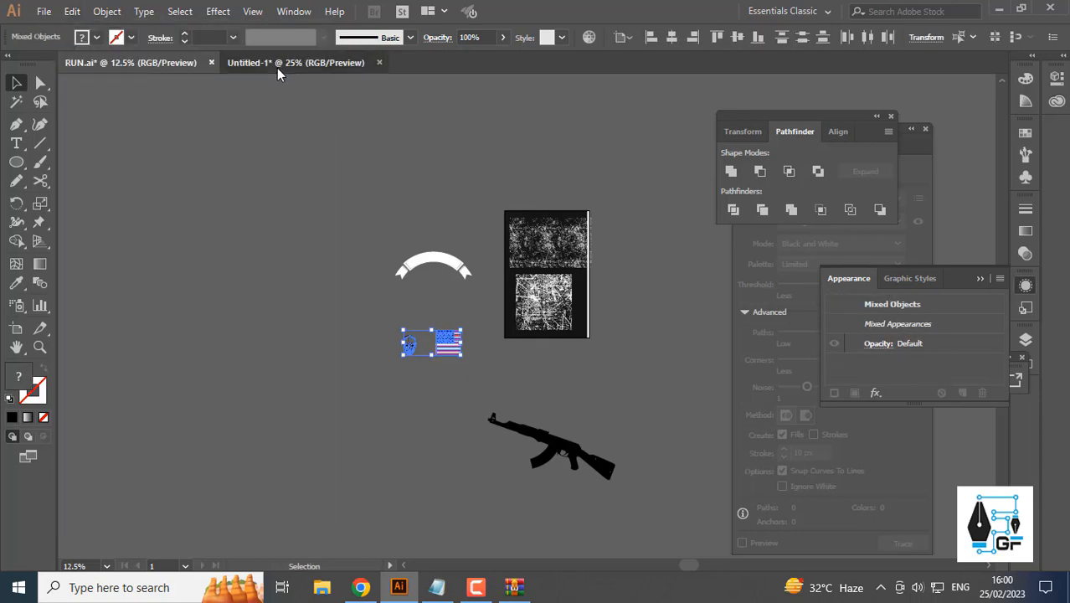
{"action": "left_click", "coordinate": [280, 64]}
{"action": "left_click_drag", "start_coordinate": [442, 344], "coordinate": [486, 190]}
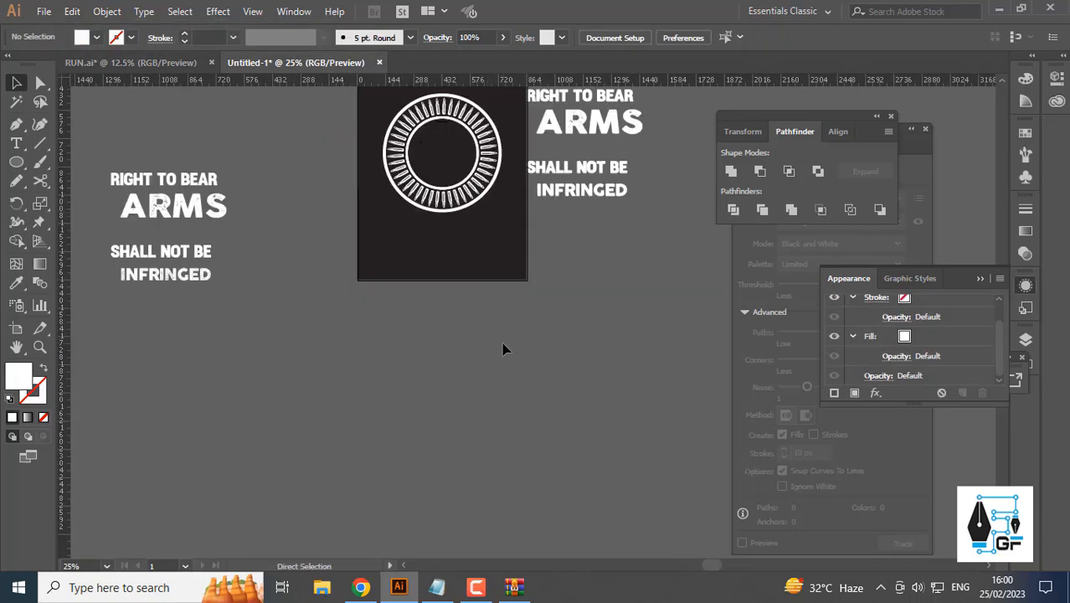
{"action": "left_click", "coordinate": [73, 11]}
{"action": "left_click", "coordinate": [117, 104]}
- Place the pasted artwork on empty canvas below the lettering and separate the flag from the skull
{"action": "left_click_drag", "start_coordinate": [578, 259], "coordinate": [588, 407]}
{"action": "left_click", "coordinate": [567, 292]}
{"action": "scroll", "coordinate": [567, 293], "scroll_direction": "up", "scroll_amount": 1}
{"action": "left_click_drag", "start_coordinate": [585, 502], "coordinate": [485, 424]}
{"action": "scroll", "coordinate": [495, 398], "scroll_direction": "up", "scroll_amount": 2}
- Widen the flag by moving only the end points of its stripes outward, keeping the starred area unchanged
{"action": "key", "text": "a"}
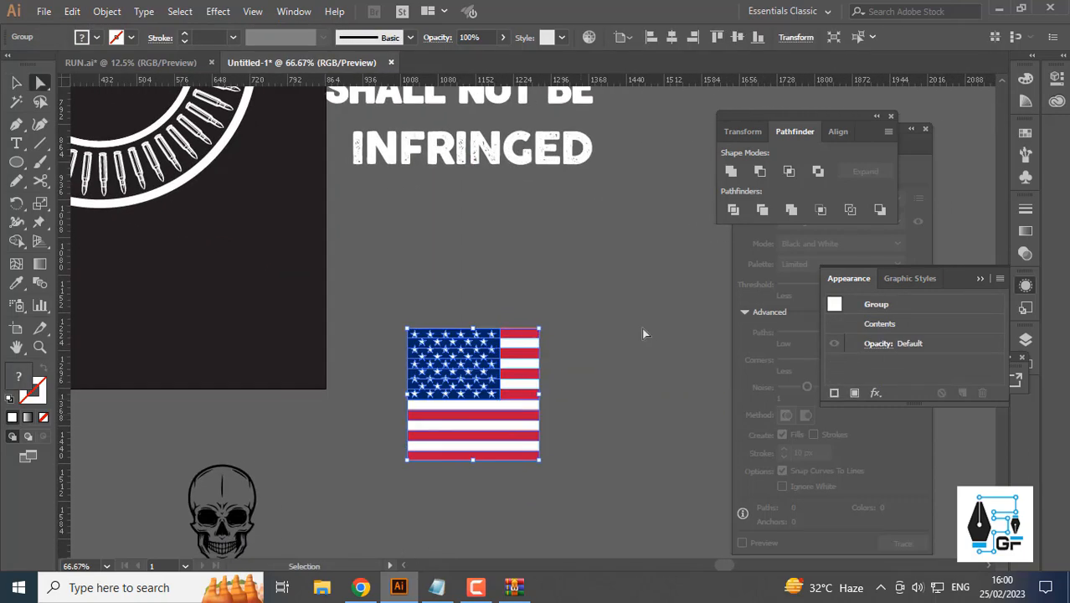
{"action": "left_click_drag", "start_coordinate": [604, 294], "coordinate": [515, 508]}
{"action": "left_click_drag", "start_coordinate": [539, 460], "coordinate": [520, 490]}
{"action": "left_click", "coordinate": [635, 475]}
- Move the widened flag onto the ring design on the artboard and deselect it
{"action": "scroll", "coordinate": [569, 475], "scroll_direction": "down", "scroll_amount": 3}
{"action": "key", "text": "v"}
{"action": "scroll", "coordinate": [449, 410], "scroll_direction": "up", "scroll_amount": 1}
{"action": "left_click_drag", "start_coordinate": [521, 490], "coordinate": [488, 380]}
{"action": "scroll", "coordinate": [462, 334], "scroll_direction": "up", "scroll_amount": 2}
{"action": "left_click", "coordinate": [457, 359]}
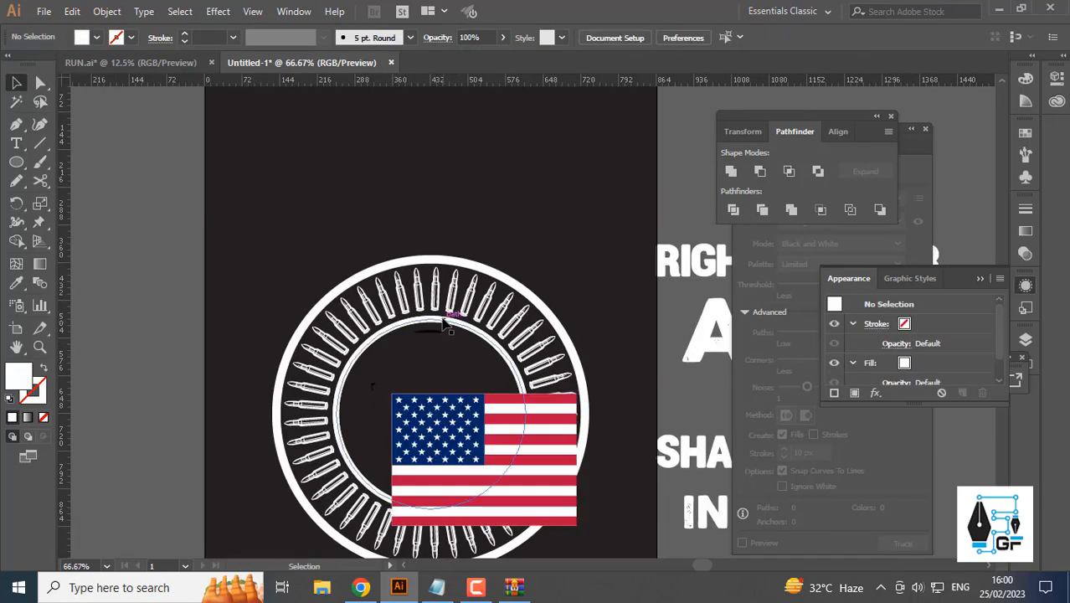
- Copy the inner ring and paste the duplicate in front at the same position
{"action": "left_click", "coordinate": [442, 323]}
{"action": "left_click", "coordinate": [71, 11]}
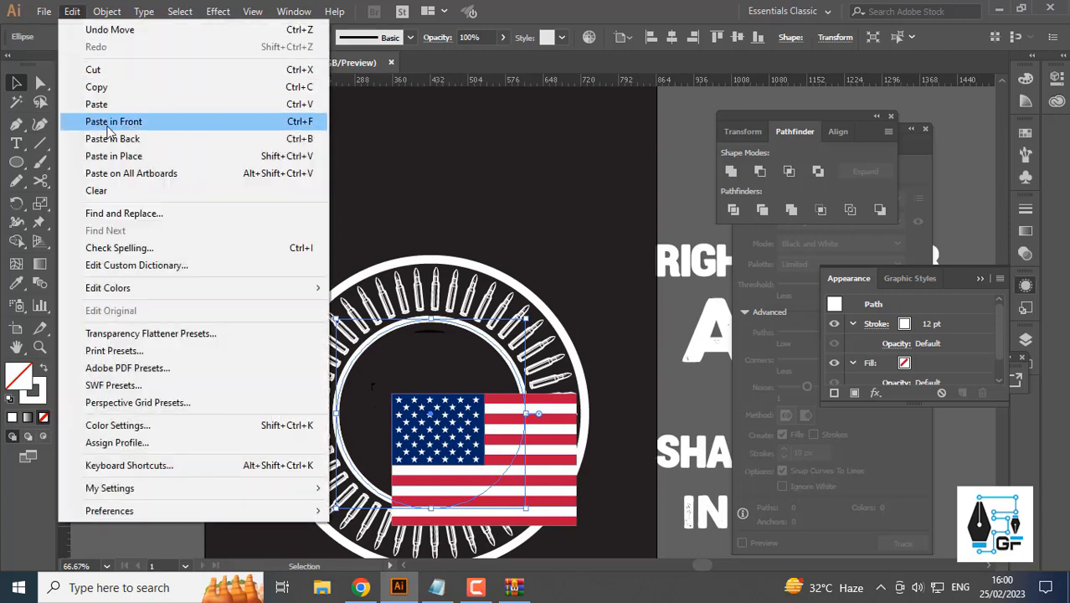
{"action": "left_click", "coordinate": [98, 87]}
{"action": "left_click", "coordinate": [72, 11]}
{"action": "left_click", "coordinate": [114, 121]}
{"action": "left_click", "coordinate": [477, 227]}
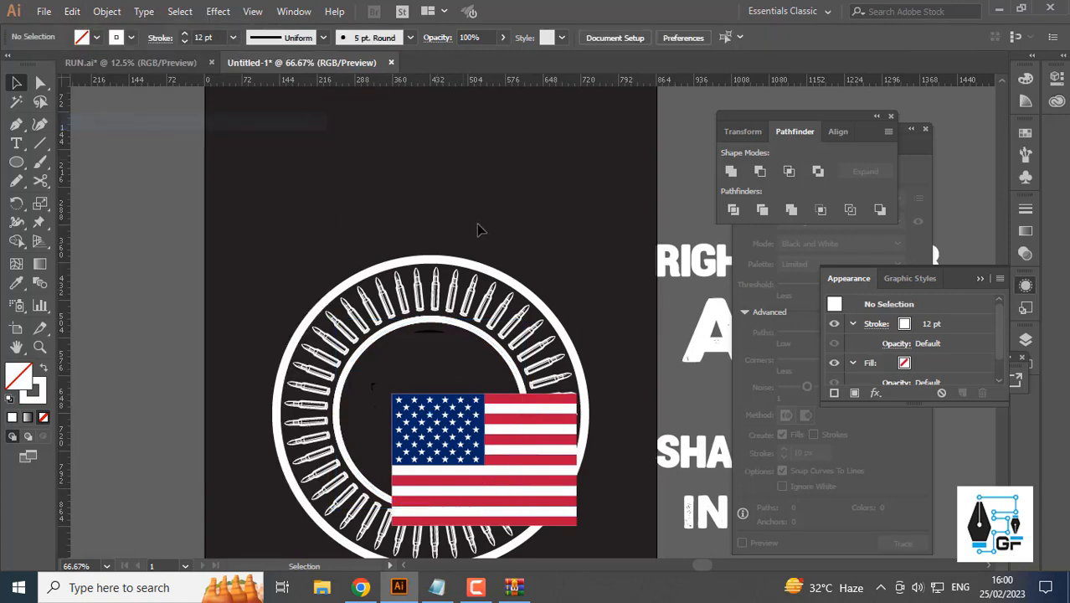
{"action": "scroll", "coordinate": [432, 226], "scroll_direction": "down", "scroll_amount": 3}
{"action": "left_click_drag", "start_coordinate": [432, 226], "coordinate": [572, 151]}
{"action": "key", "text": "ctrl+z"}
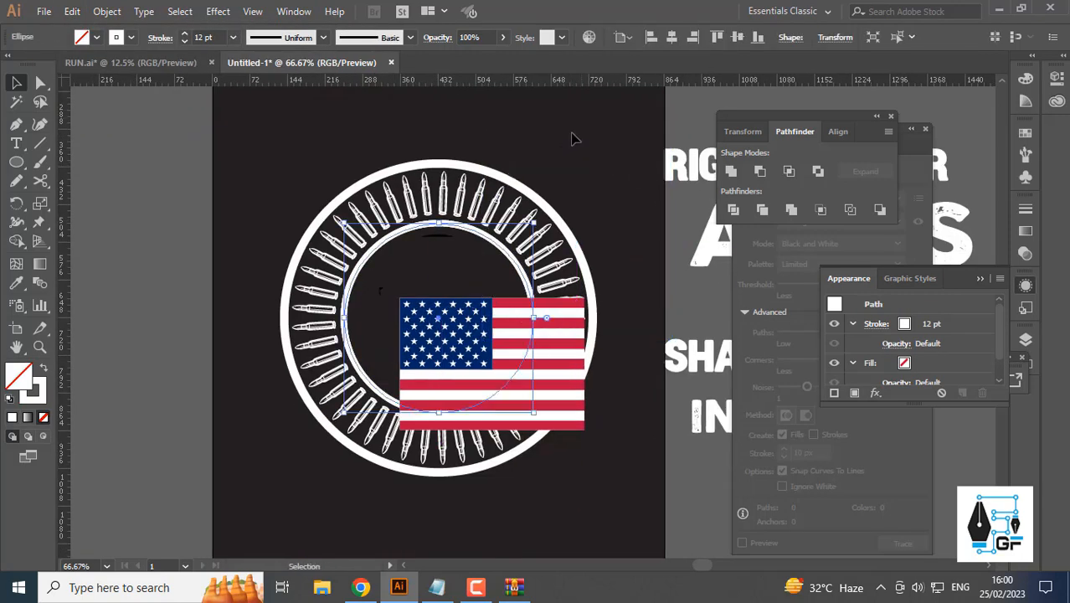
{"action": "left_click", "coordinate": [574, 138]}
{"action": "left_click_drag", "start_coordinate": [486, 226], "coordinate": [497, 178]}
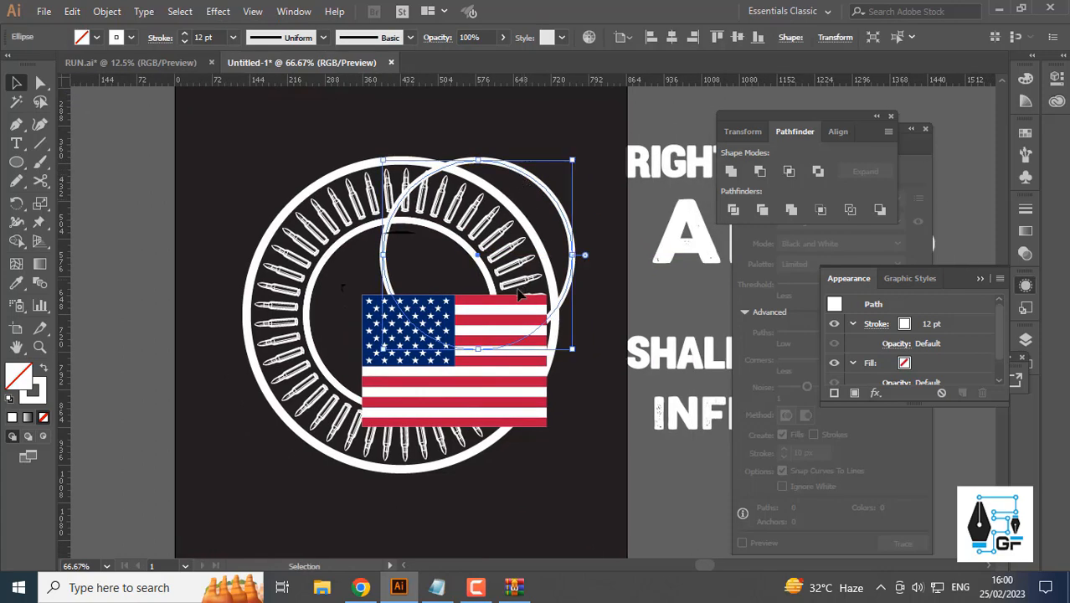
{"action": "scroll", "coordinate": [532, 256], "scroll_direction": "right", "scroll_amount": 1}
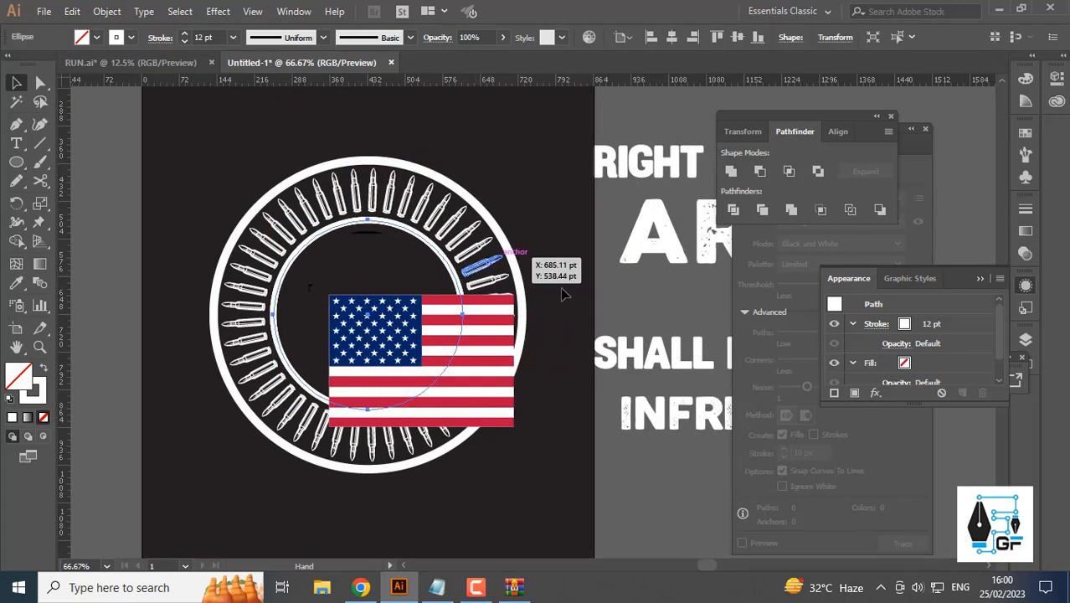
- Enlarge the flag and position it over the middle of the rings so that it completely covers the inner ring
{"action": "left_click", "coordinate": [566, 291]}
{"action": "left_click_drag", "start_coordinate": [447, 325], "coordinate": [517, 318]}
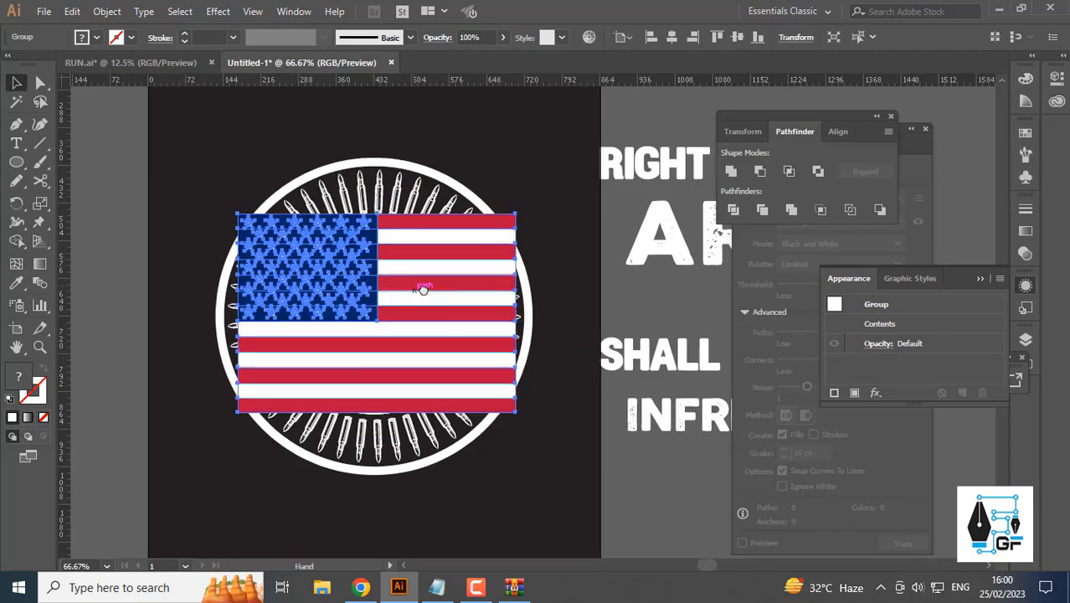
{"action": "scroll", "coordinate": [427, 293], "scroll_direction": "left", "scroll_amount": 1}
- Bring the inner ring in front of the flag, hiding the flag temporarily to reach the ring
{"action": "key", "text": "Delete"}
{"action": "left_click", "coordinate": [408, 226]}
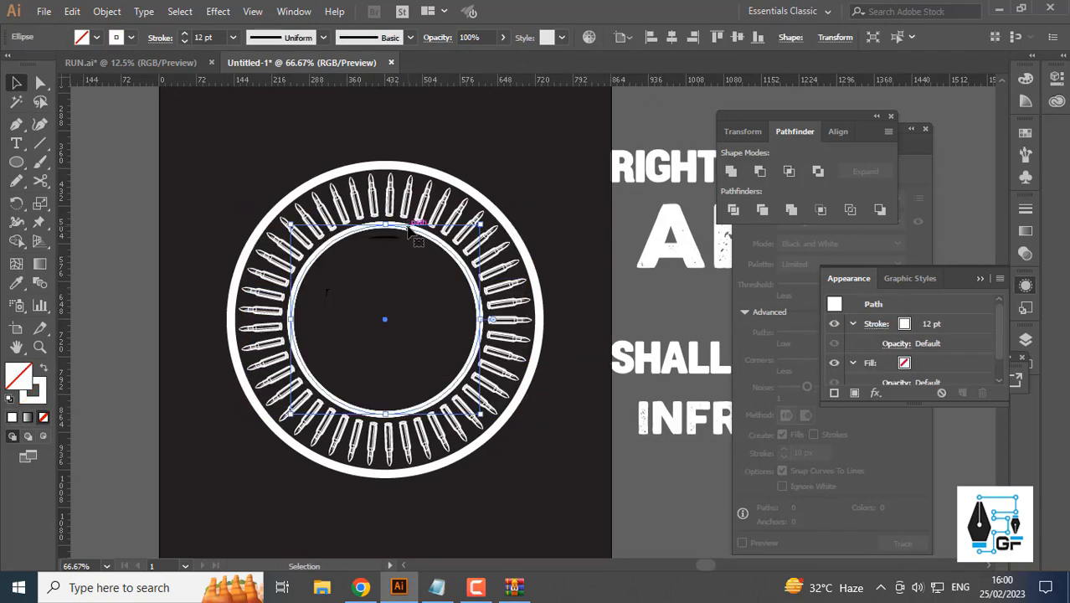
{"action": "right_click", "coordinate": [407, 226]}
{"action": "mouse_move", "coordinate": [462, 472]}
{"action": "left_click", "coordinate": [640, 477]}
{"action": "left_click", "coordinate": [595, 458]}
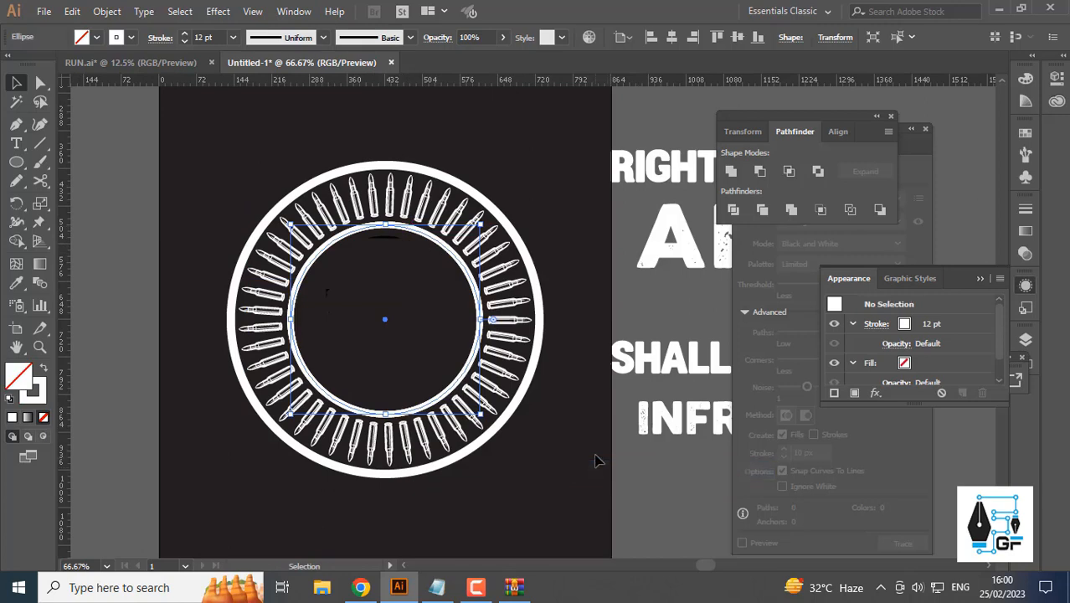
{"action": "key", "text": "ctrl+alt+3"}
{"action": "left_click", "coordinate": [576, 237]}
{"action": "scroll", "coordinate": [378, 291], "scroll_direction": "up", "scroll_amount": 2}
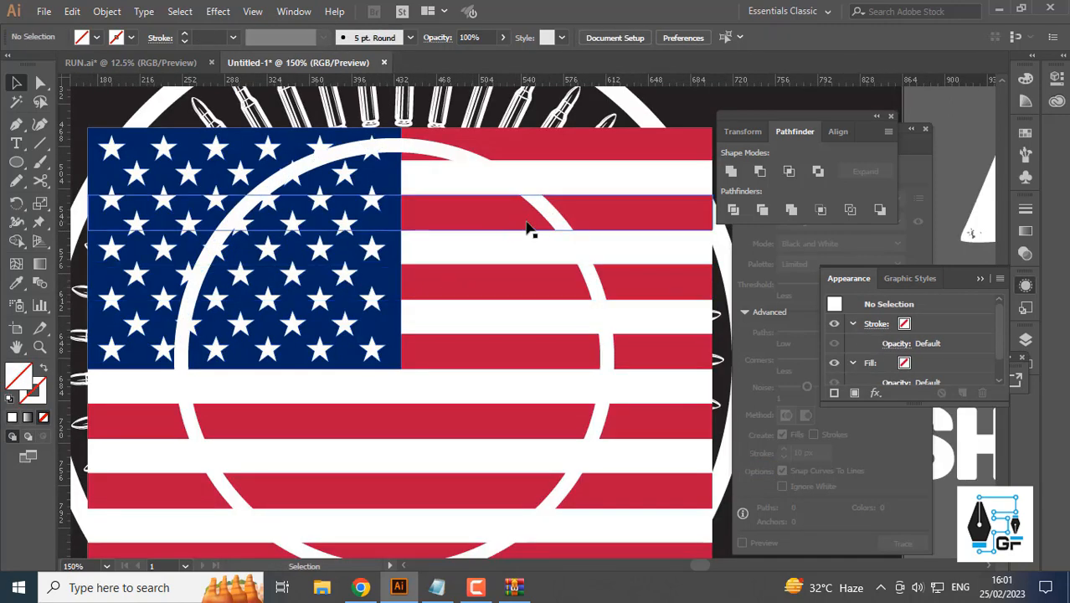
- Move the skull onto the artboard just below the rings and set its fill color to FCFCFC
{"action": "scroll", "coordinate": [527, 229], "scroll_direction": "down", "scroll_amount": 5}
{"action": "left_click_drag", "start_coordinate": [358, 393], "coordinate": [351, 300]}
{"action": "scroll", "coordinate": [351, 299], "scroll_direction": "up", "scroll_amount": 2}
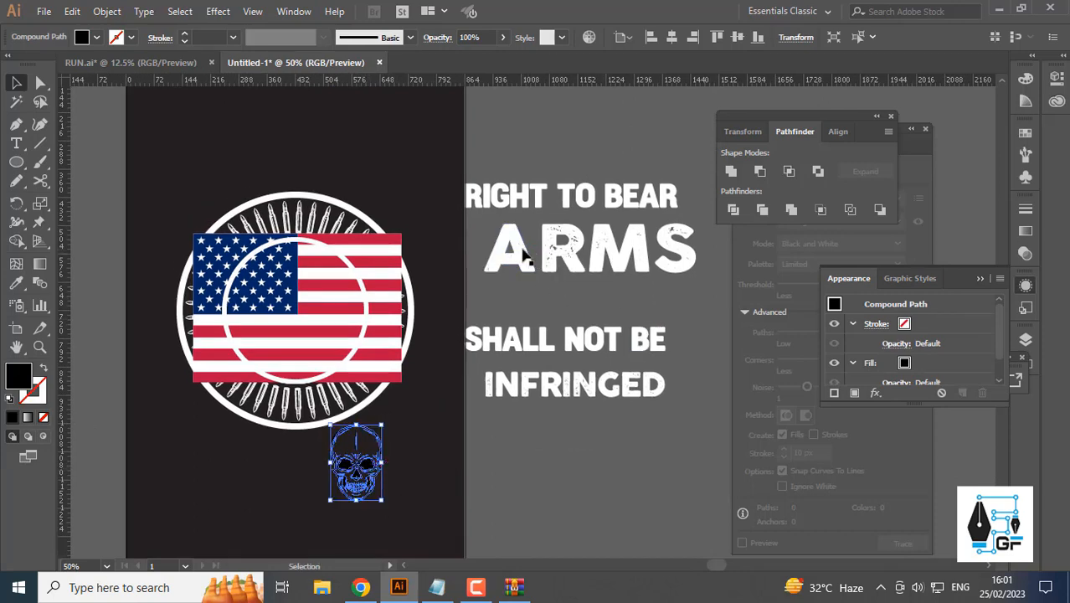
{"action": "double_click", "coordinate": [21, 375]}
{"action": "type", "text": "fcfcfc"}
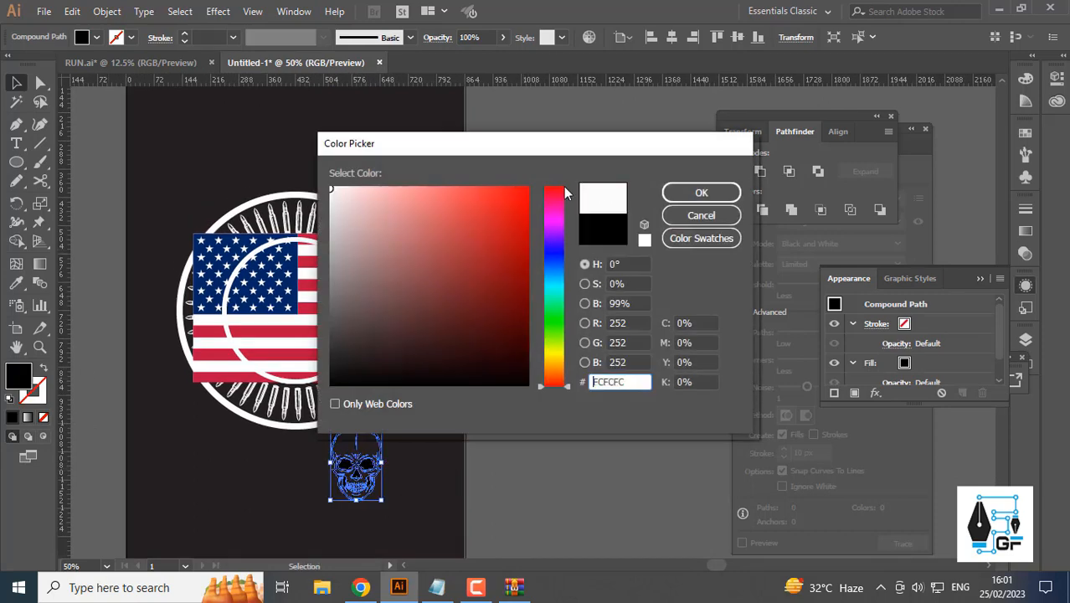
{"action": "left_click", "coordinate": [695, 194]}
- Center the skull horizontally and vertically with the inner ring
{"action": "left_click_drag", "start_coordinate": [379, 354], "coordinate": [419, 376]}
{"action": "scroll", "coordinate": [418, 376], "scroll_direction": "up", "scroll_amount": 1}
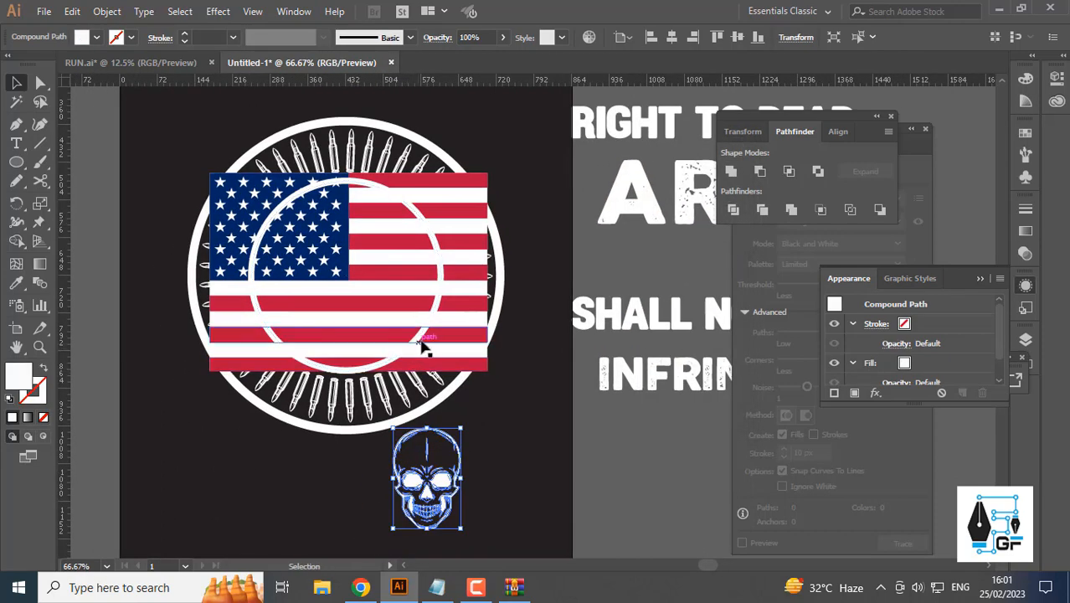
{"action": "left_click", "coordinate": [427, 341], "text": "shift"}
{"action": "left_click", "coordinate": [425, 345]}
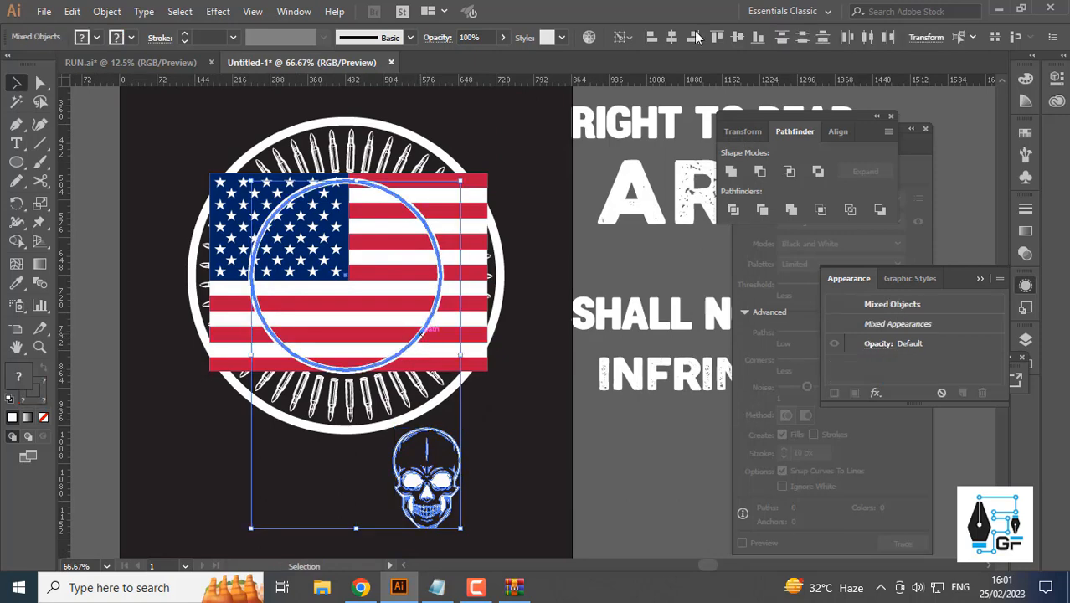
{"action": "left_click", "coordinate": [671, 37]}
{"action": "left_click", "coordinate": [736, 38]}
{"action": "left_click_drag", "start_coordinate": [563, 308], "coordinate": [615, 340]}
{"action": "left_click", "coordinate": [540, 417]}
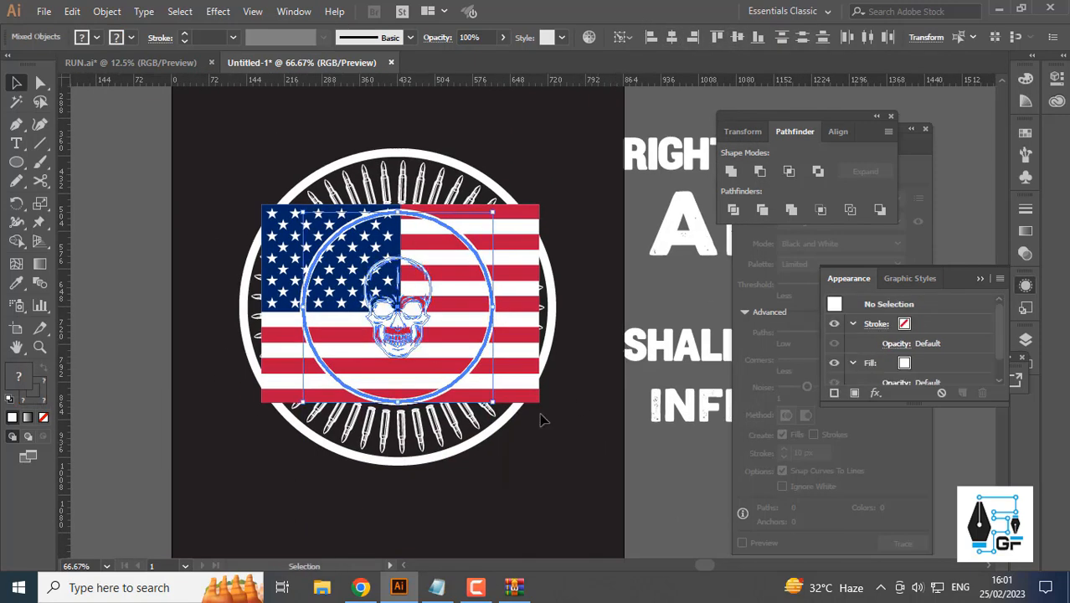
- Enlarge the skull proportionally from its center so that it nearly fills the height of the inner ring
{"action": "left_click", "coordinate": [421, 339]}
{"action": "left_click_drag", "start_coordinate": [435, 358], "coordinate": [460, 382]}
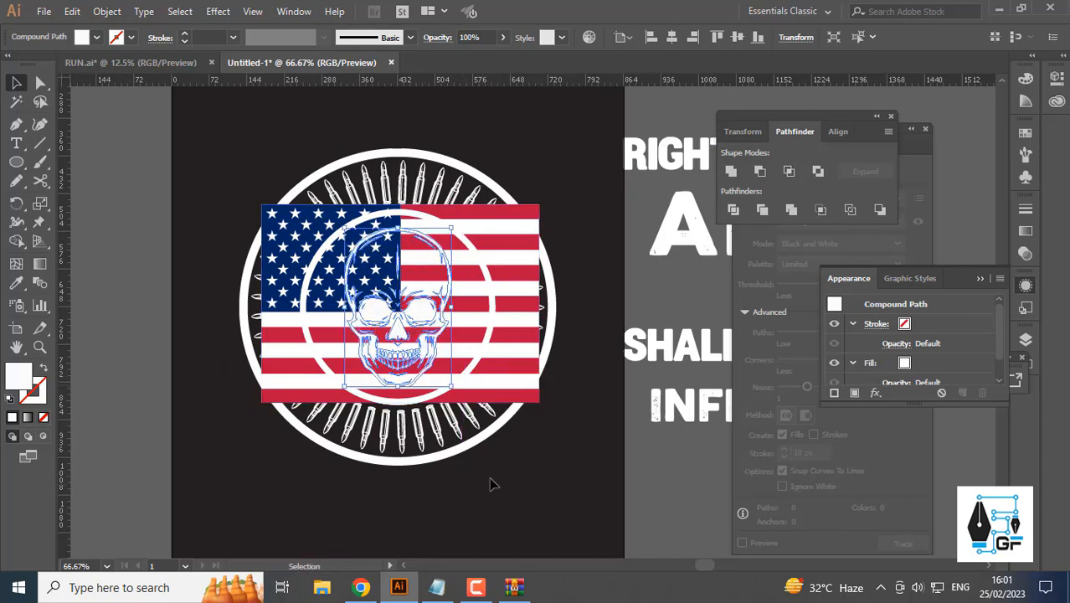
{"action": "left_click", "coordinate": [490, 480]}
{"action": "scroll", "coordinate": [464, 434], "scroll_direction": "down", "scroll_amount": 2}
{"action": "scroll", "coordinate": [440, 391], "scroll_direction": "up", "scroll_amount": 2}
- Offset the skull's path by 10 pt with round joins
{"action": "left_click", "coordinate": [430, 361]}
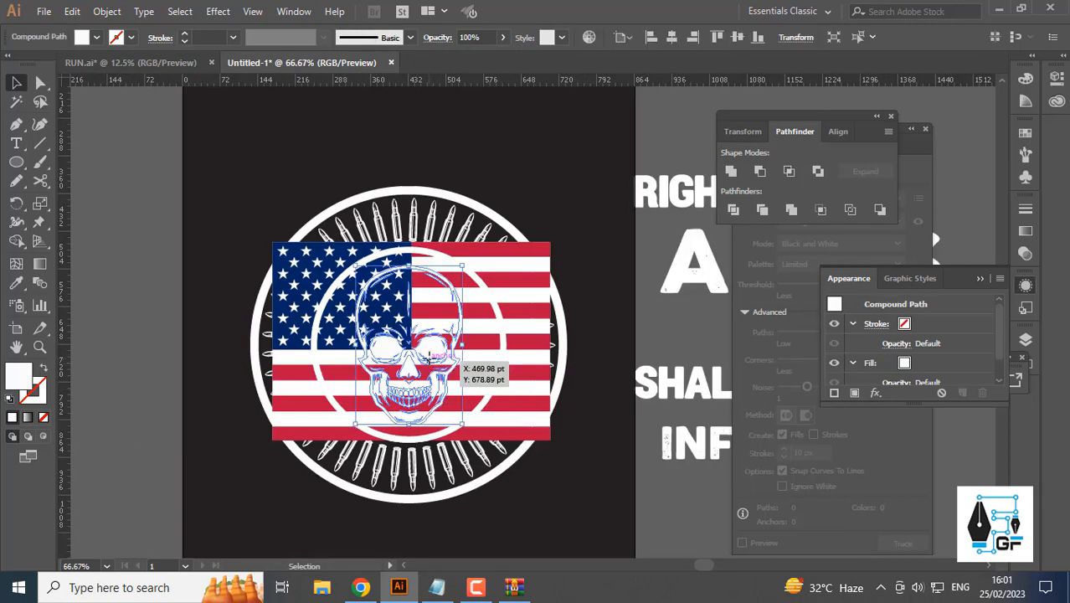
{"action": "left_click", "coordinate": [106, 10]}
{"action": "mouse_move", "coordinate": [196, 346]}
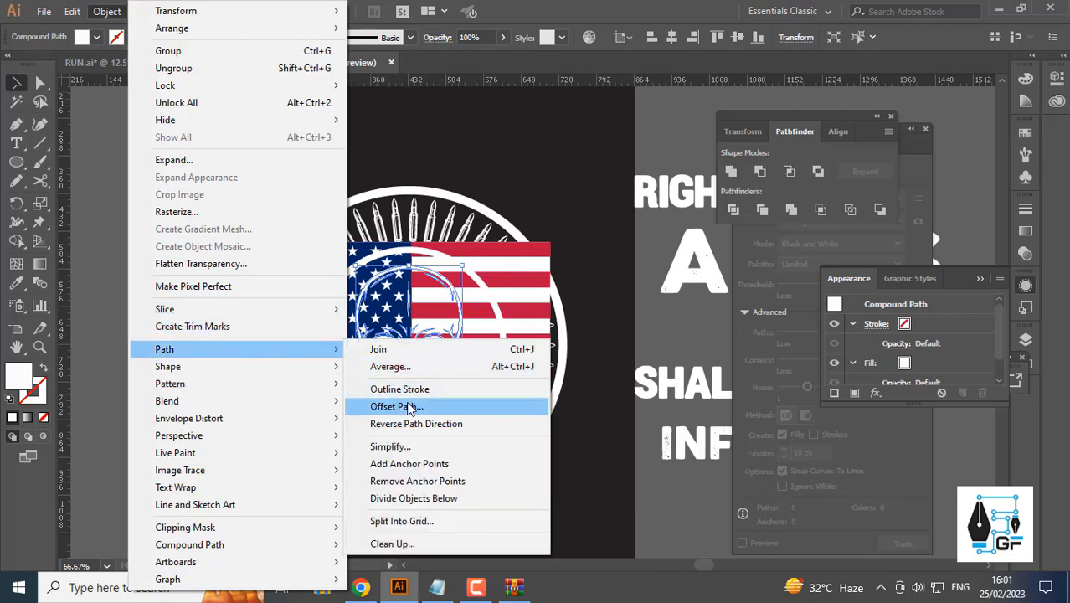
{"action": "left_click", "coordinate": [411, 406]}
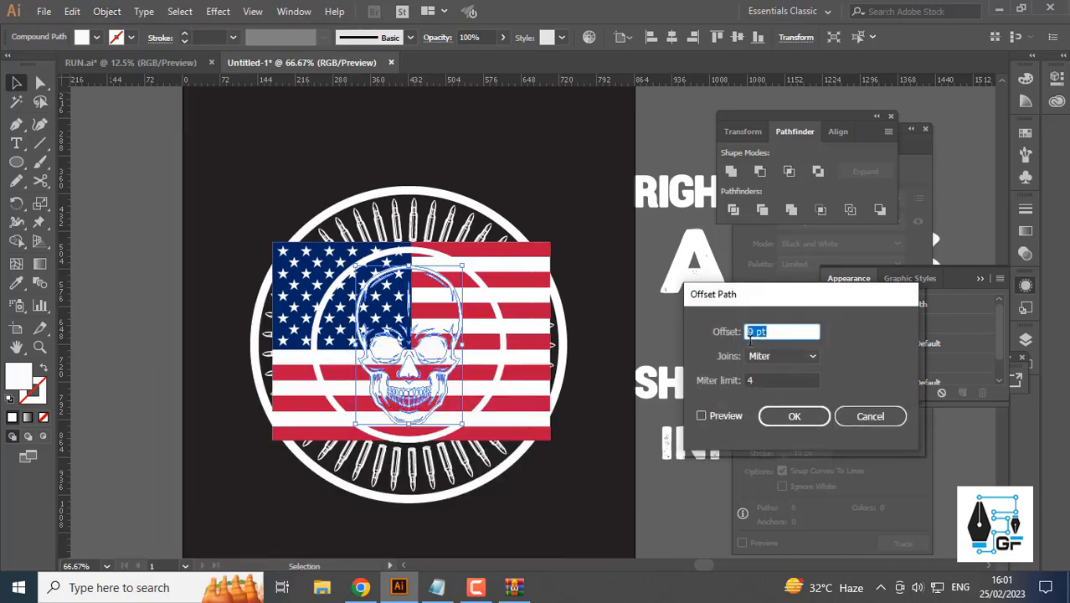
{"action": "left_click", "coordinate": [770, 365]}
{"action": "left_click", "coordinate": [791, 389]}
{"action": "left_click", "coordinate": [727, 419]}
{"action": "left_click", "coordinate": [766, 332]}
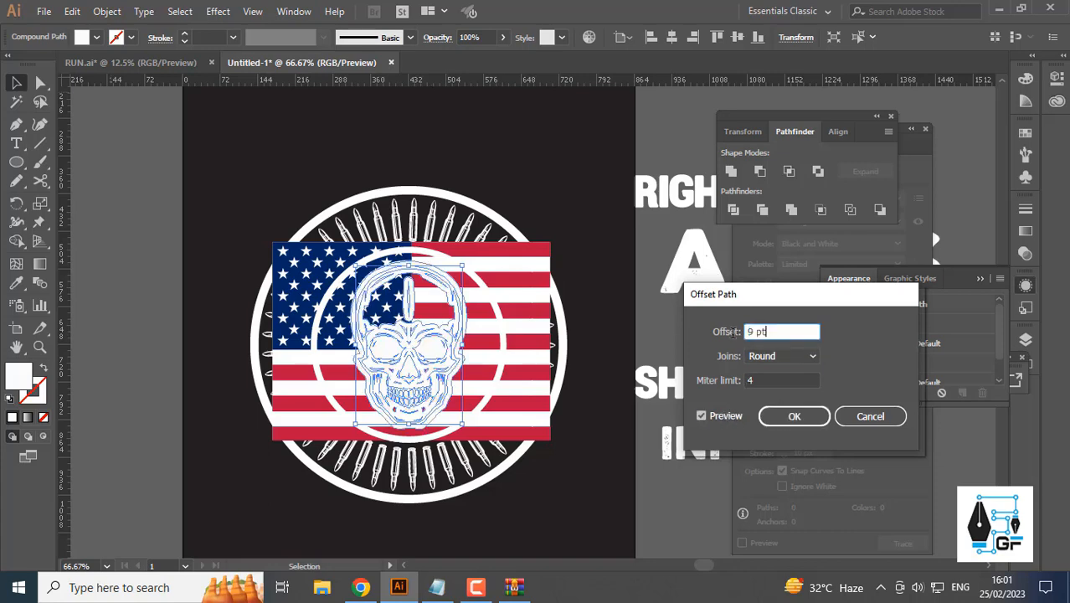
{"action": "key", "text": "Tab"}
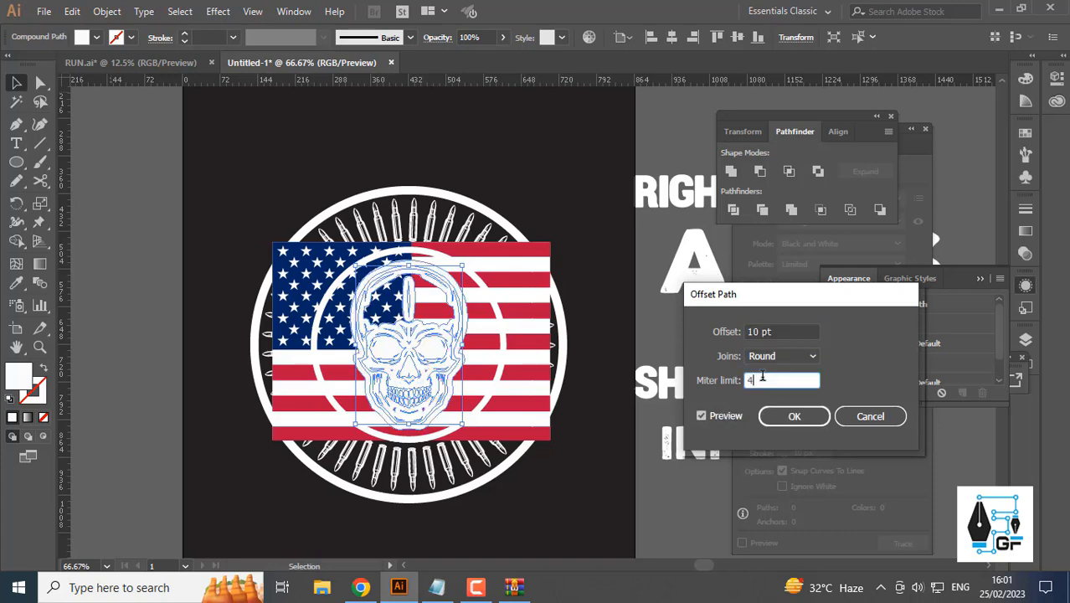
{"action": "left_click", "coordinate": [789, 417]}
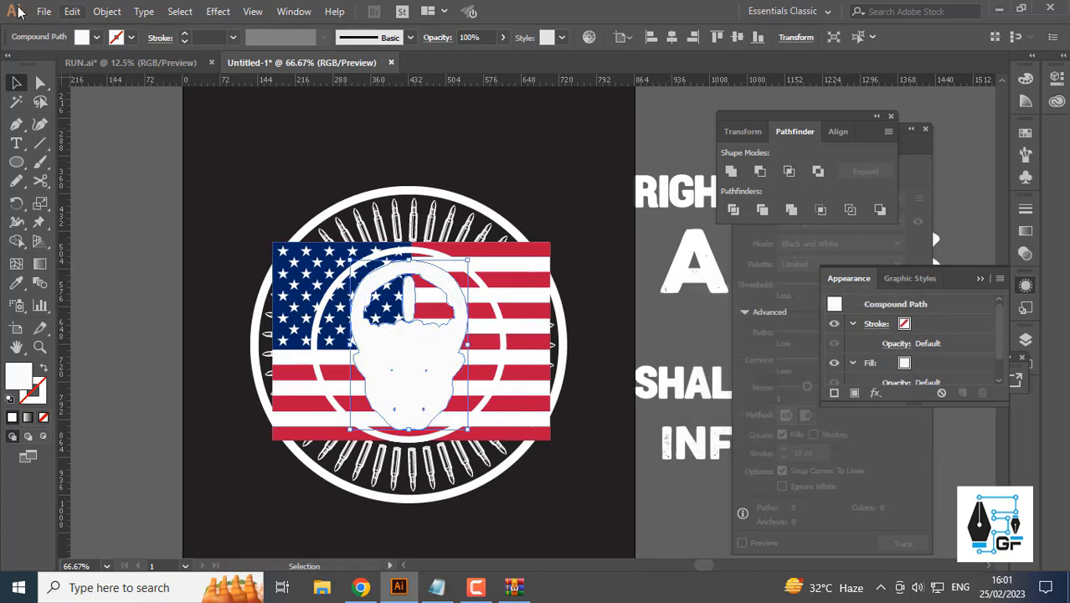
- Place the skull's offset shape in front of the artwork and unite it into one solid silhouette
{"action": "left_click", "coordinate": [72, 11]}
{"action": "left_click", "coordinate": [124, 86]}
{"action": "left_click", "coordinate": [72, 11]}
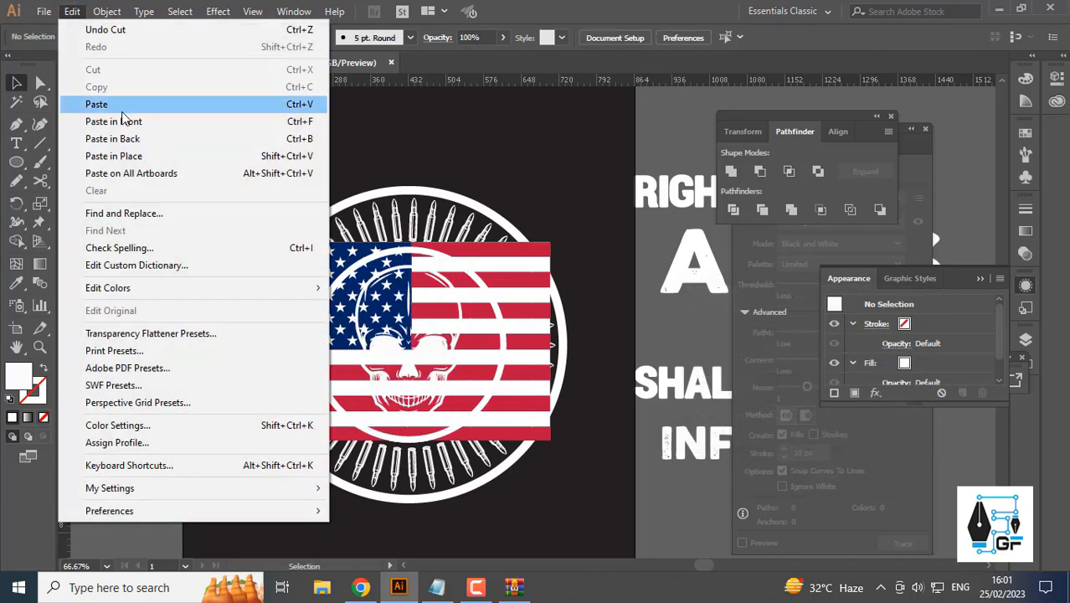
{"action": "left_click", "coordinate": [126, 121]}
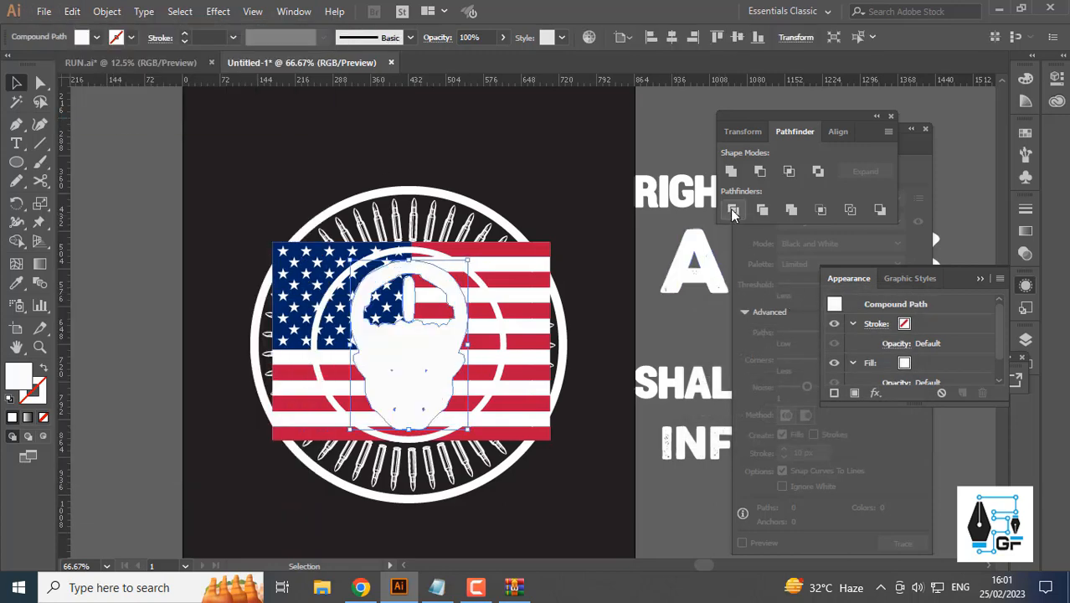
{"action": "left_click", "coordinate": [733, 177]}
{"action": "left_click_drag", "start_coordinate": [448, 339], "coordinate": [555, 381]}
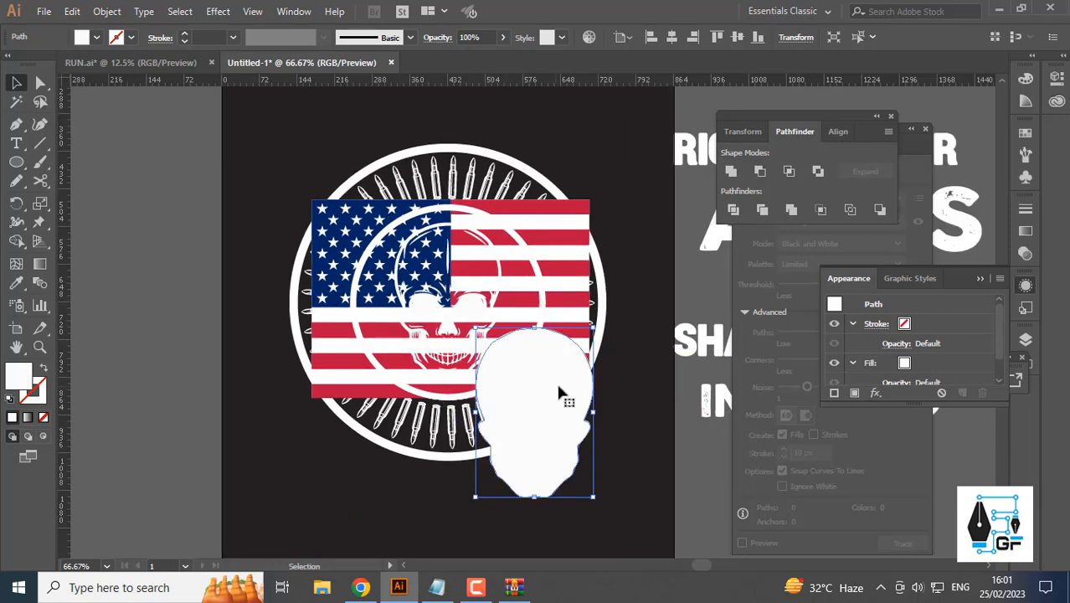
{"action": "key", "text": "ctrl+z"}
- Merge the flag regions inside the skull silhouette with the Shape Builder tool to form one skull-shaped area over the flag
{"action": "left_click", "coordinate": [574, 220], "text": "shift"}
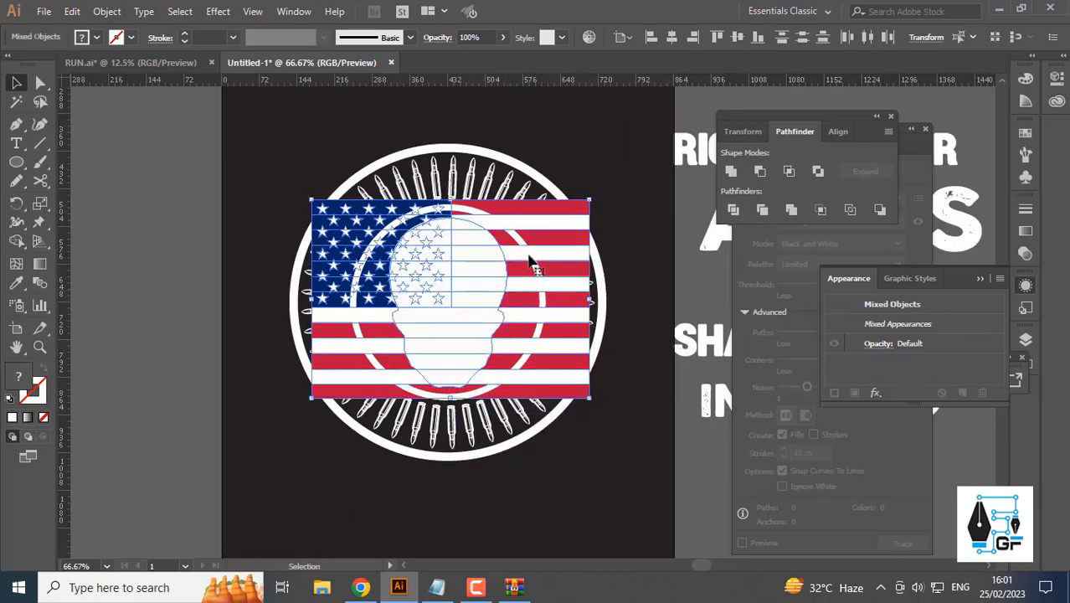
{"action": "scroll", "coordinate": [493, 288], "scroll_direction": "up", "scroll_amount": 2}
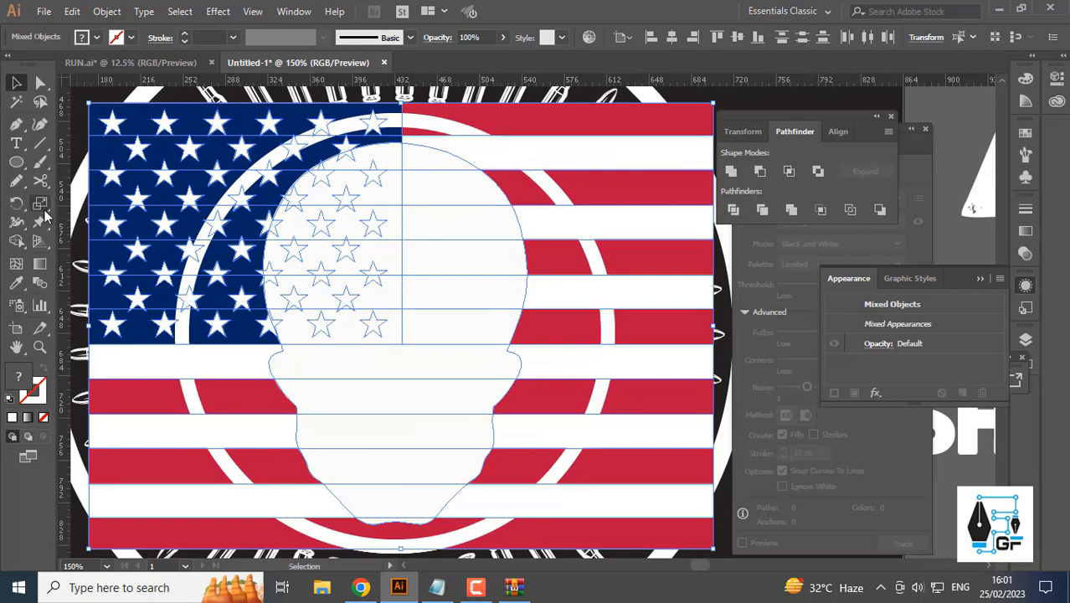
{"action": "left_click_drag", "start_coordinate": [24, 243], "coordinate": [75, 245]}
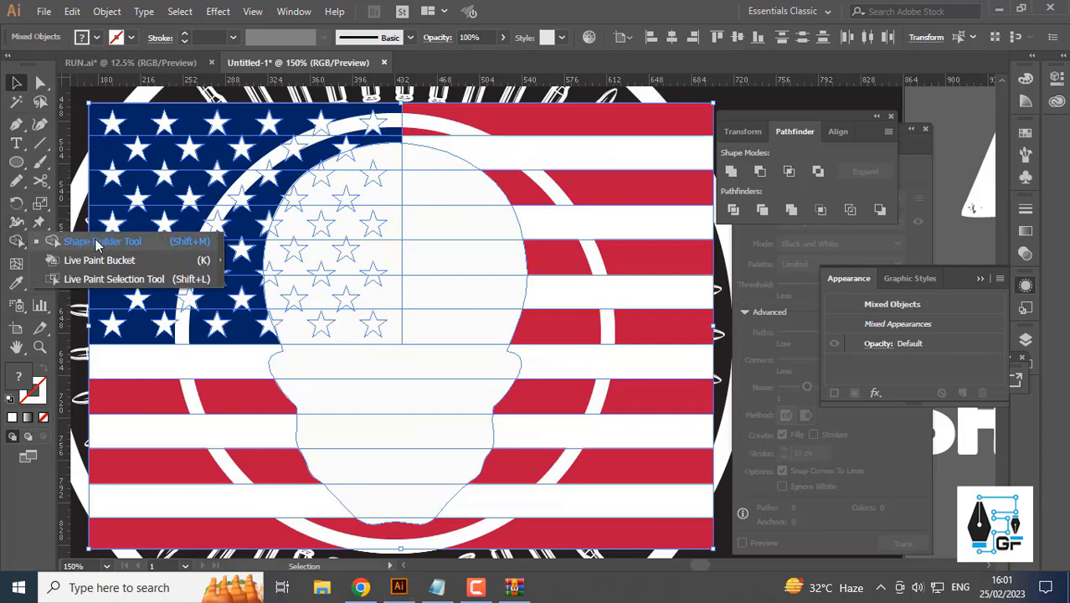
{"action": "left_click", "coordinate": [97, 243]}
{"action": "scroll", "coordinate": [355, 254], "scroll_direction": "down", "scroll_amount": 1}
{"action": "scroll", "coordinate": [394, 252], "scroll_direction": "up", "scroll_amount": 1}
{"action": "scroll", "coordinate": [395, 246], "scroll_direction": "down", "scroll_amount": 2}
{"action": "scroll", "coordinate": [398, 244], "scroll_direction": "up", "scroll_amount": 2}
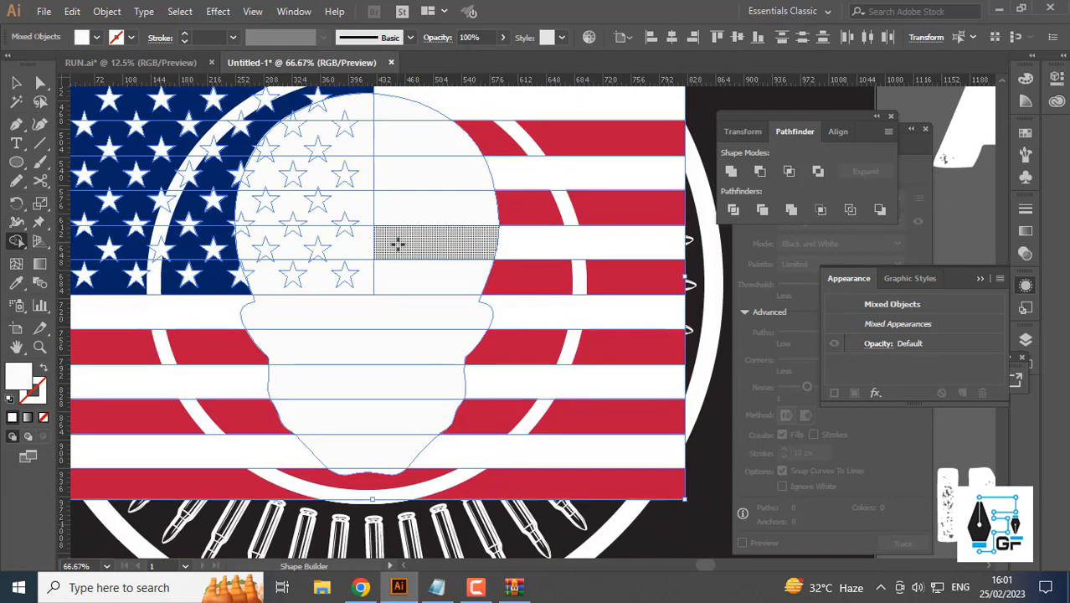
{"action": "scroll", "coordinate": [395, 235], "scroll_direction": "down", "scroll_amount": 2}
{"action": "scroll", "coordinate": [398, 223], "scroll_direction": "up", "scroll_amount": 4}
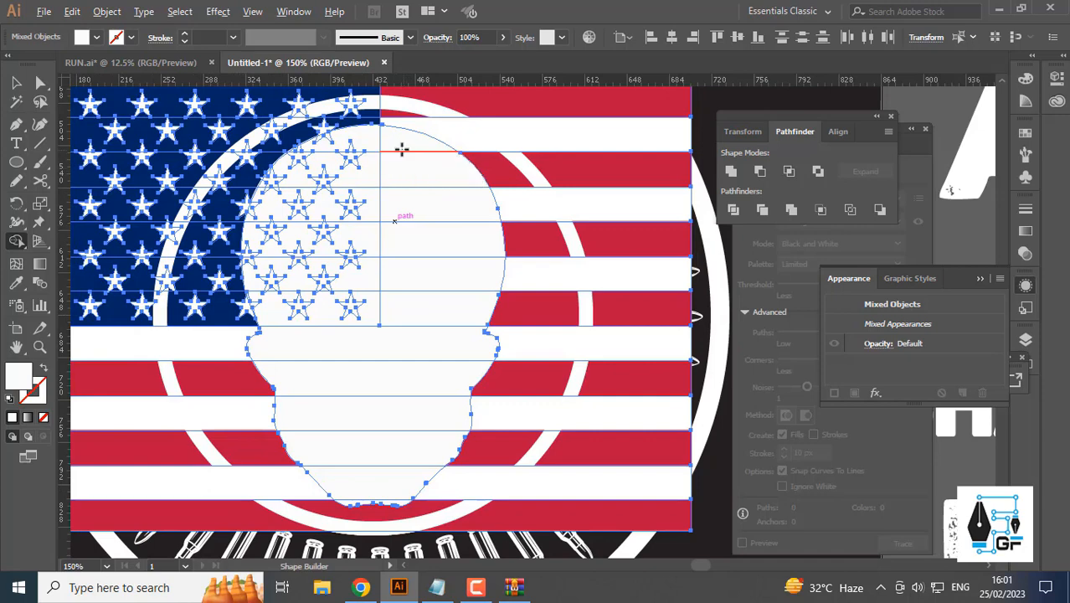
{"action": "mouse_move", "coordinate": [405, 151]}
{"action": "left_mouse_down"}
{"action": "mouse_move", "coordinate": [434, 269]}
{"action": "mouse_move", "coordinate": [398, 478]}
{"action": "left_mouse_up"}
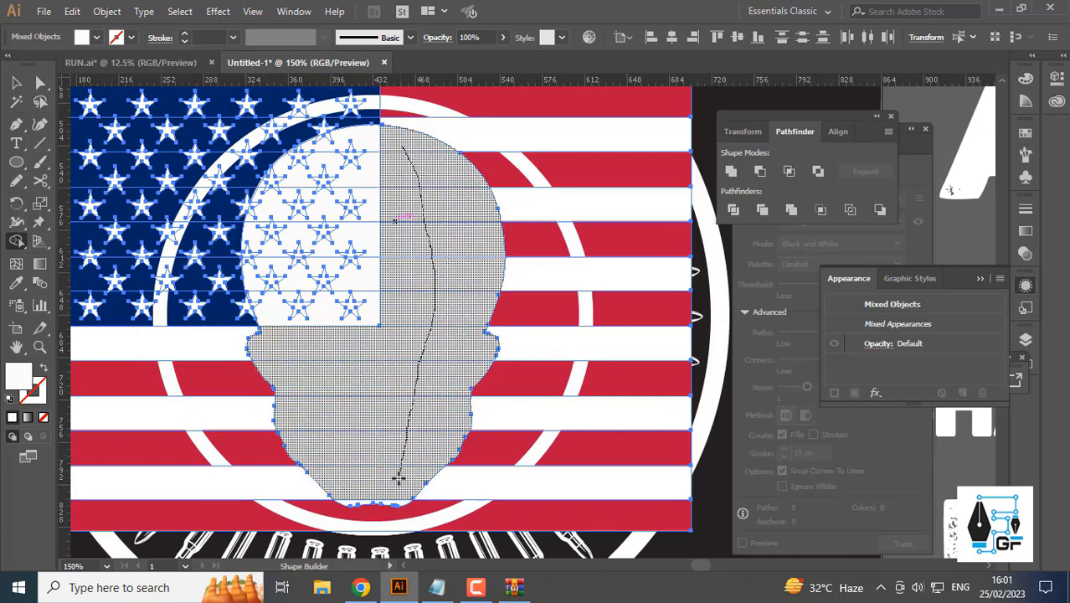
{"action": "mouse_move", "coordinate": [337, 384]}
{"action": "left_mouse_down"}
{"action": "mouse_move", "coordinate": [328, 311]}
{"action": "mouse_move", "coordinate": [347, 275]}
{"action": "mouse_move", "coordinate": [352, 312]}
{"action": "mouse_move", "coordinate": [373, 273]}
{"action": "mouse_move", "coordinate": [369, 166]}
{"action": "left_mouse_up"}
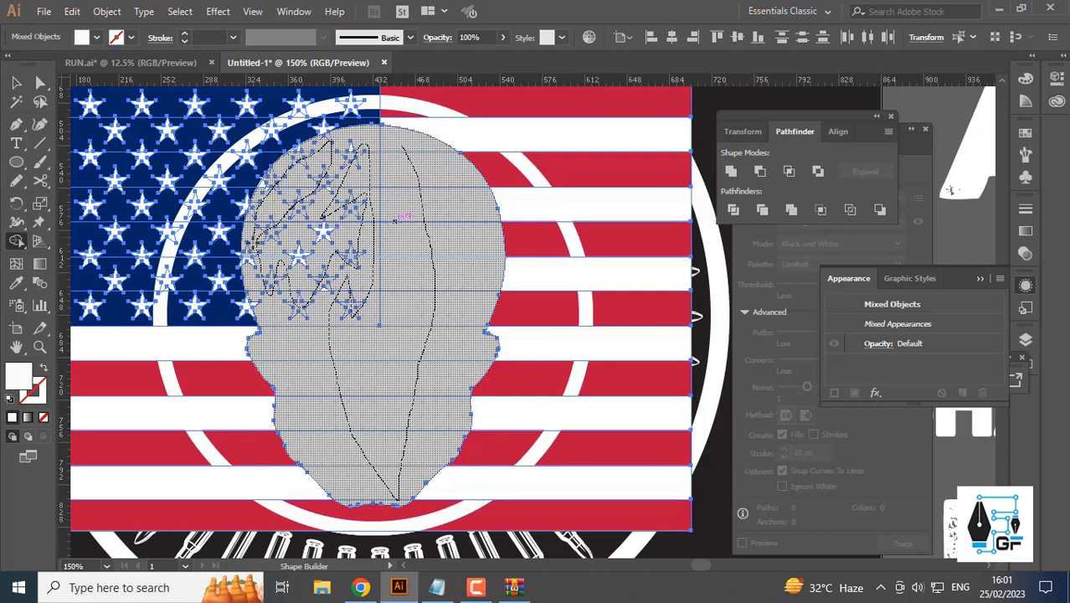
{"action": "left_click_drag", "start_coordinate": [262, 311], "coordinate": [345, 308]}
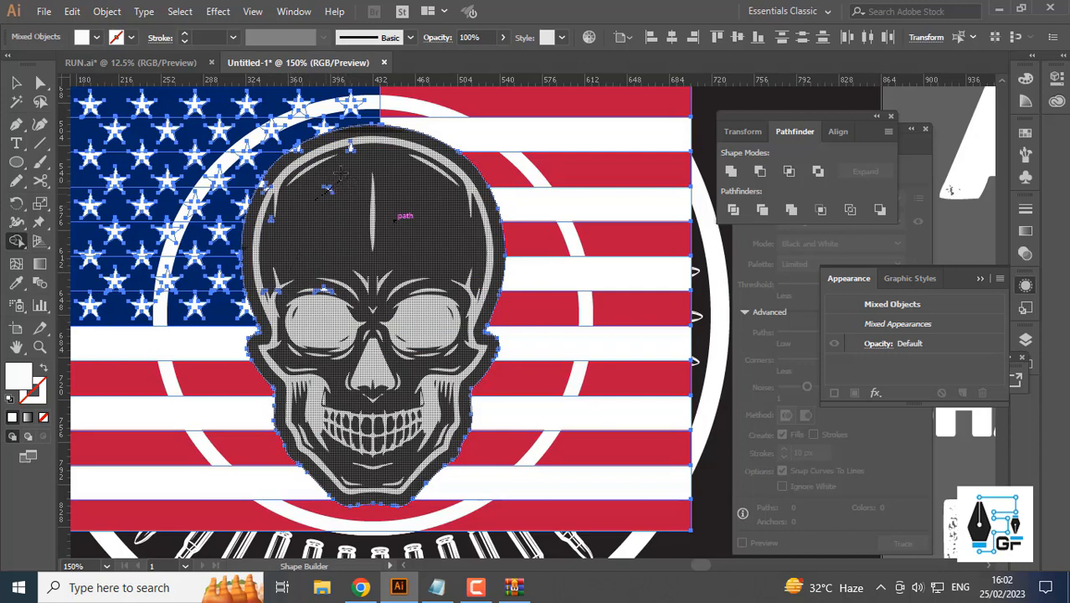
- Remove the leftover star fragments around the skull's forehead and brow with the Shape Builder tool
{"action": "scroll", "coordinate": [303, 158], "scroll_direction": "up", "scroll_amount": 6}
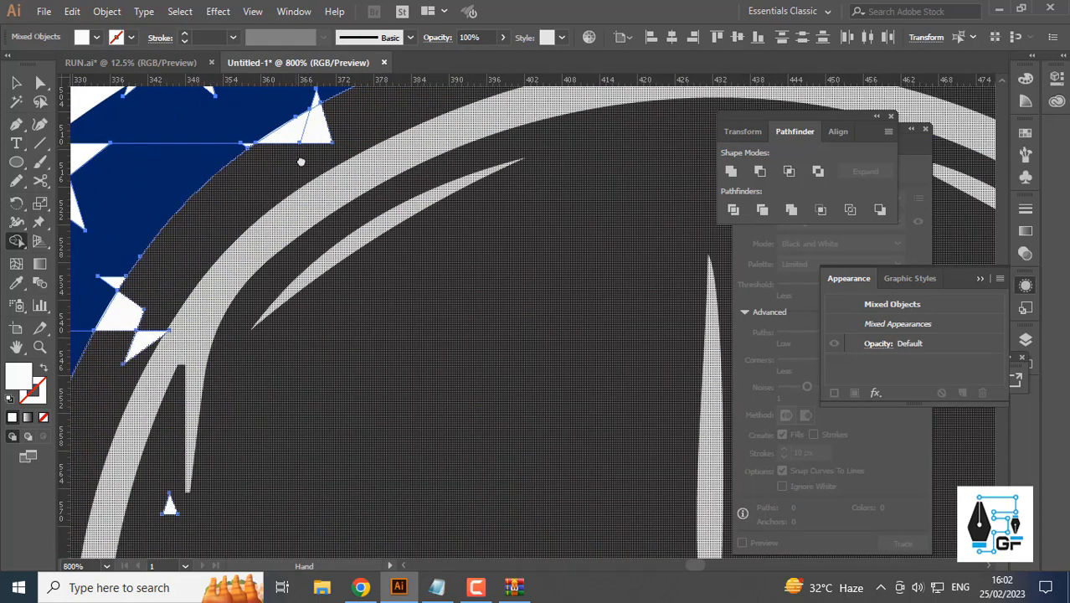
{"action": "left_click_drag", "start_coordinate": [241, 303], "coordinate": [298, 224]}
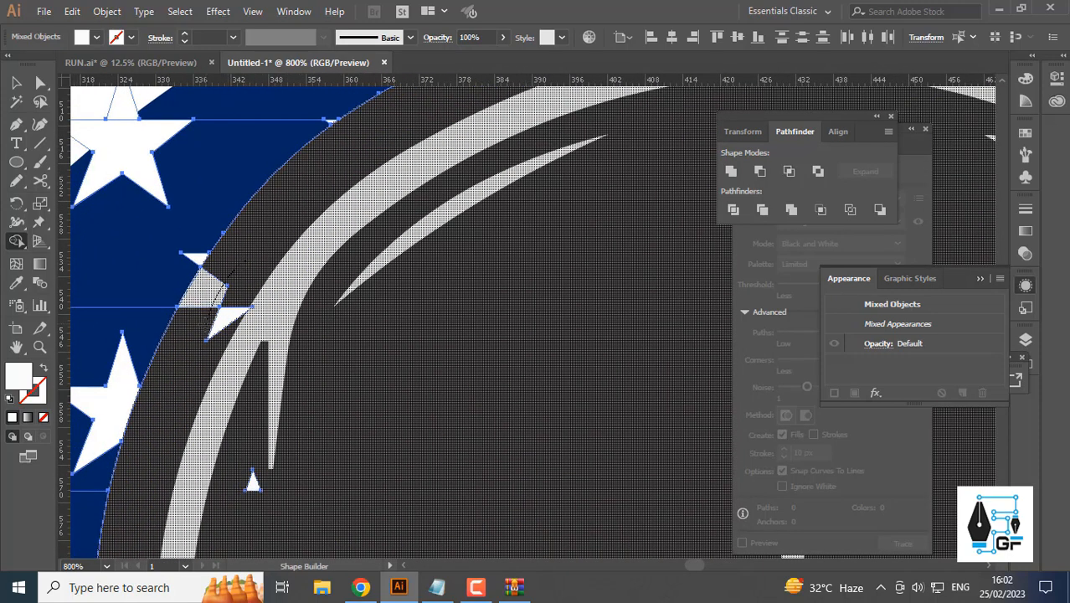
{"action": "left_click", "coordinate": [207, 293], "text": "alt"}
{"action": "left_click_drag", "start_coordinate": [219, 330], "coordinate": [262, 244]}
{"action": "left_click", "coordinate": [267, 231], "text": "alt"}
{"action": "left_click", "coordinate": [296, 394], "text": "alt"}
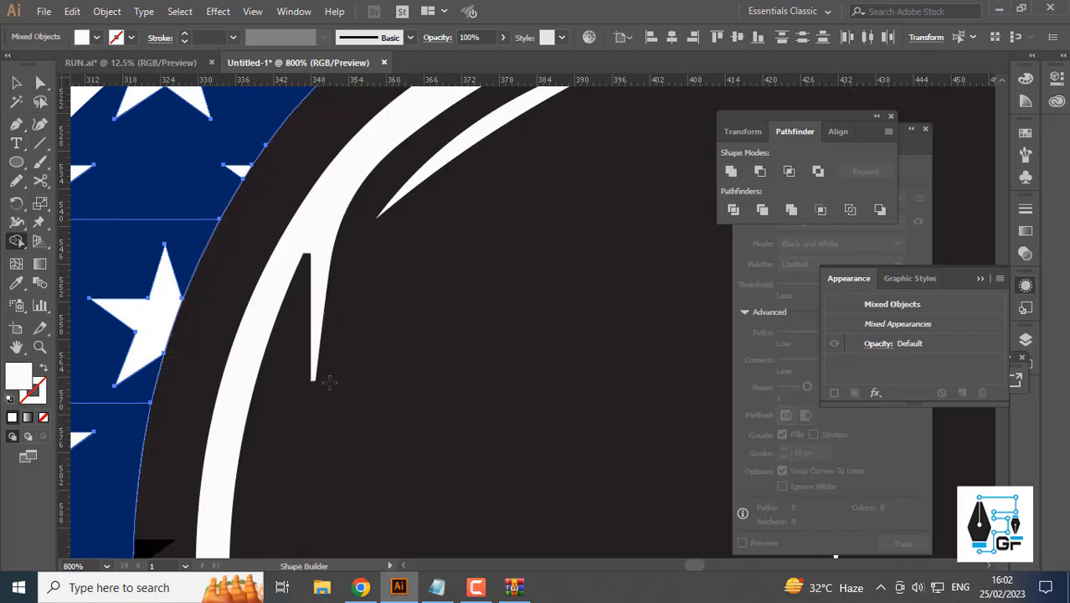
{"action": "scroll", "coordinate": [328, 368], "scroll_direction": "down", "scroll_amount": 4}
{"action": "scroll", "coordinate": [310, 305], "scroll_direction": "up", "scroll_amount": 2}
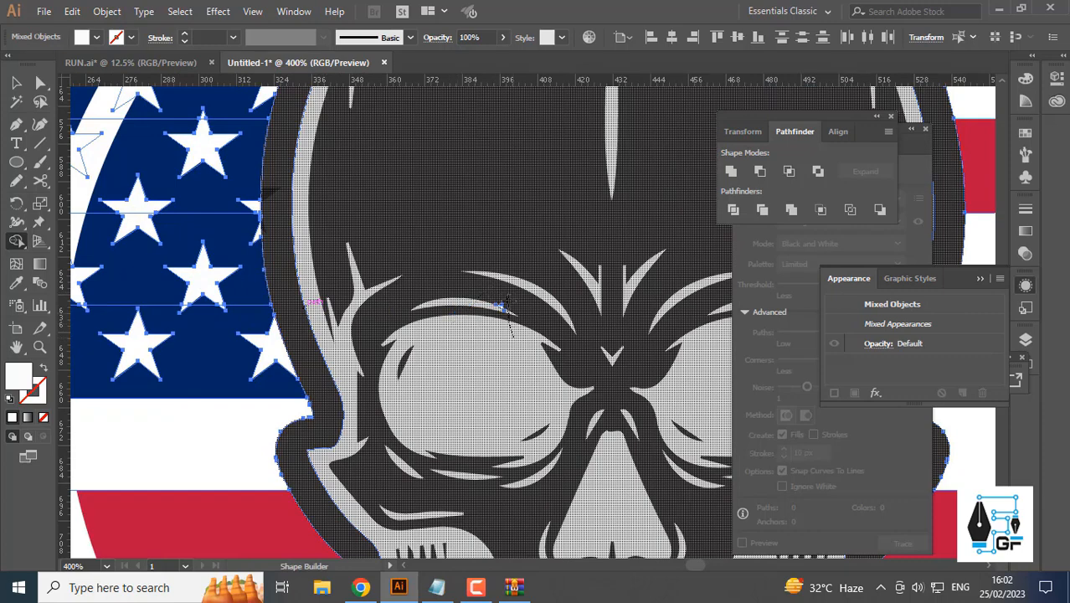
{"action": "scroll", "coordinate": [507, 300], "scroll_direction": "down", "scroll_amount": 4}
{"action": "left_click_drag", "start_coordinate": [507, 300], "coordinate": [376, 312]}
{"action": "scroll", "coordinate": [439, 327], "scroll_direction": "down", "scroll_amount": 1}
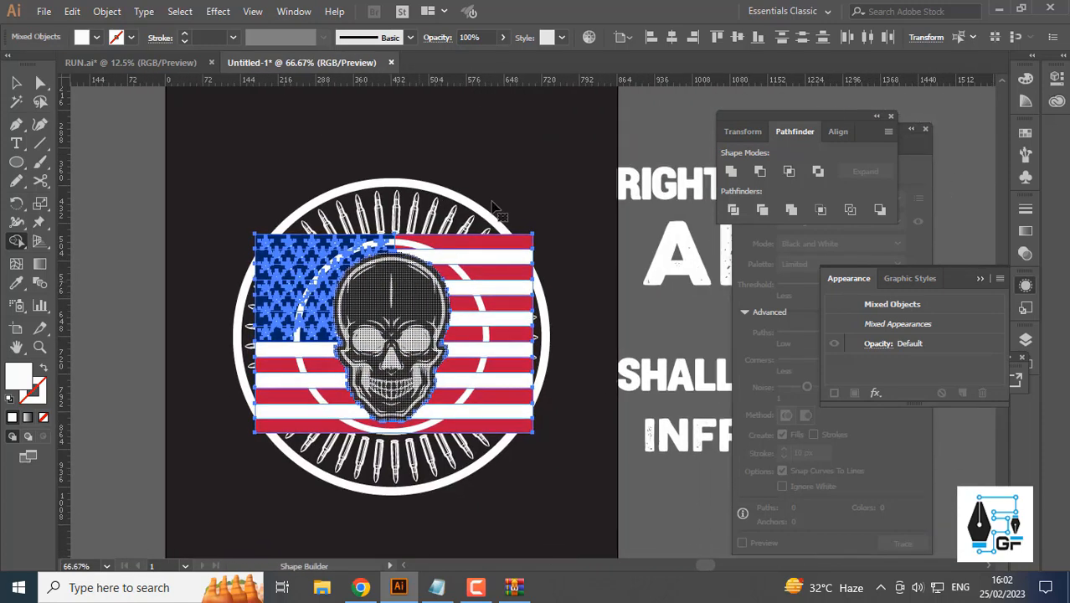
- Clip the flag to the inner ring with a clipping mask
{"action": "key", "text": "v"}
{"action": "key", "text": "ctrl+shift+a"}
{"action": "left_click_drag", "start_coordinate": [463, 277], "coordinate": [571, 156]}
{"action": "key", "text": "ctrl+z"}
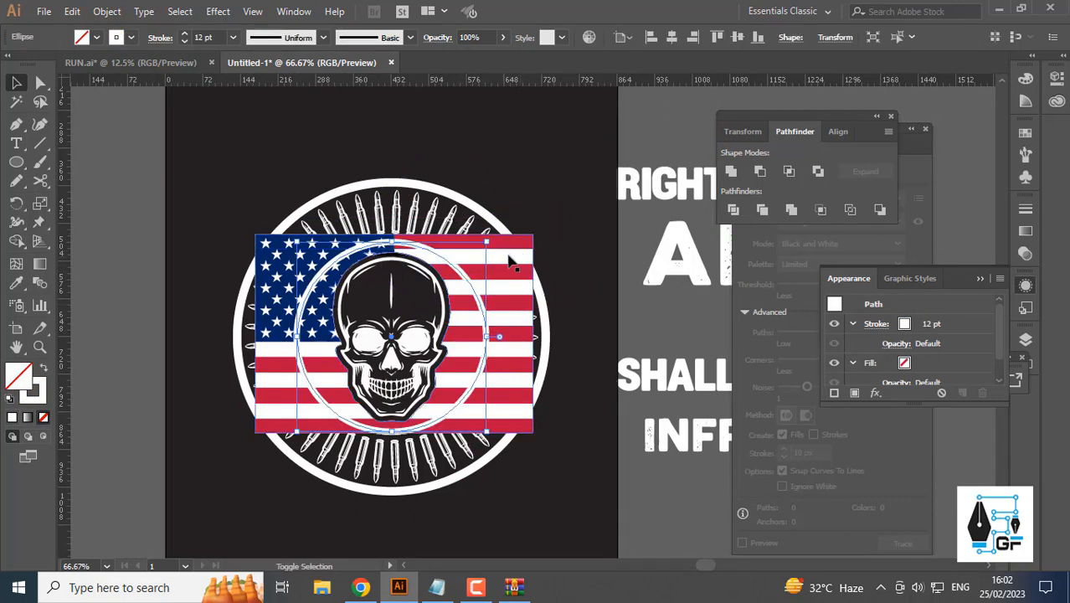
{"action": "left_click", "coordinate": [509, 262], "text": "shift"}
{"action": "right_click", "coordinate": [509, 253]}
{"action": "left_click", "coordinate": [573, 366]}
{"action": "left_click", "coordinate": [569, 276]}
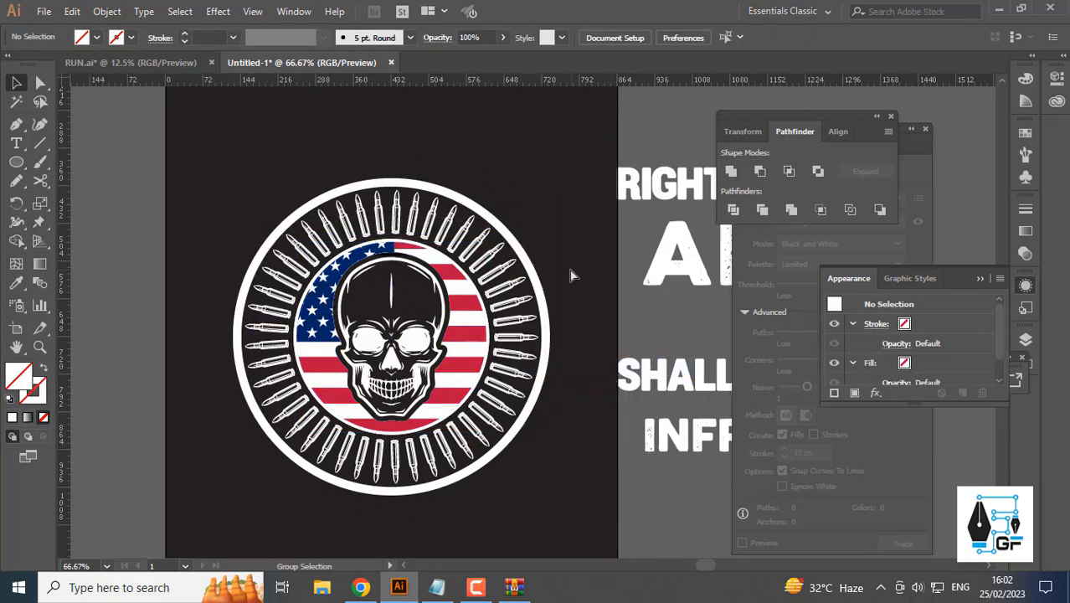
- Move the slogan text away from the artboard and place its RIGHT TO BEAR line above the circular emblem
{"action": "scroll", "coordinate": [570, 275], "scroll_direction": "down", "scroll_amount": 3}
{"action": "scroll", "coordinate": [472, 384], "scroll_direction": "up", "scroll_amount": 2}
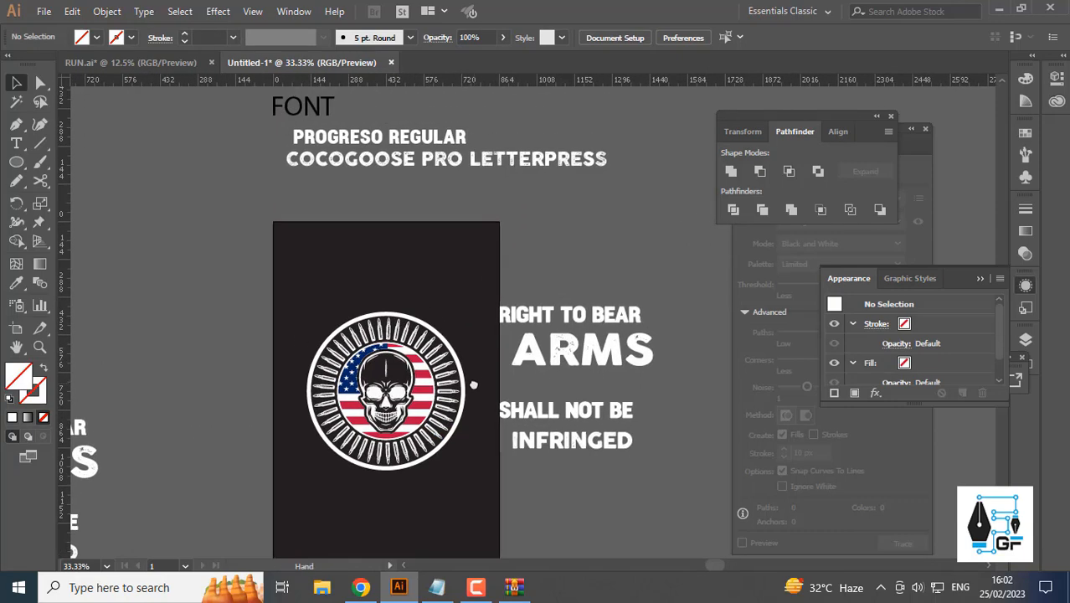
{"action": "left_click_drag", "start_coordinate": [590, 438], "coordinate": [655, 420]}
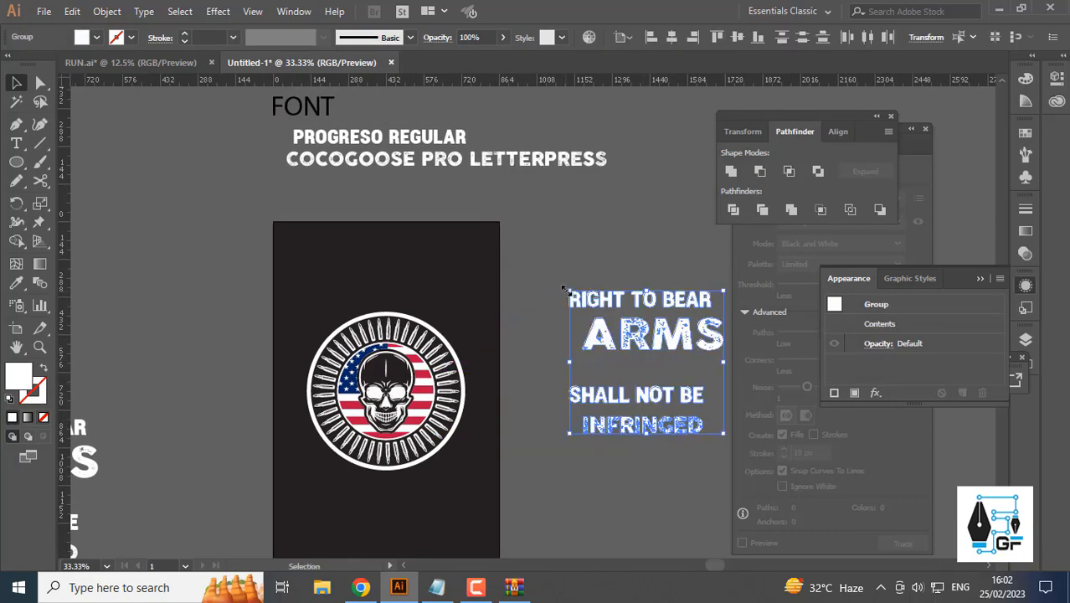
{"action": "left_click", "coordinate": [482, 286]}
{"action": "left_click_drag", "start_coordinate": [600, 299], "coordinate": [374, 279]}
{"action": "scroll", "coordinate": [428, 295], "scroll_direction": "up", "scroll_amount": 1}
{"action": "left_click_drag", "start_coordinate": [427, 294], "coordinate": [490, 170]}
{"action": "left_click", "coordinate": [573, 203]}
- Group the rings, bullets, flag and skull into one emblem
{"action": "left_click_drag", "start_coordinate": [586, 190], "coordinate": [490, 337]}
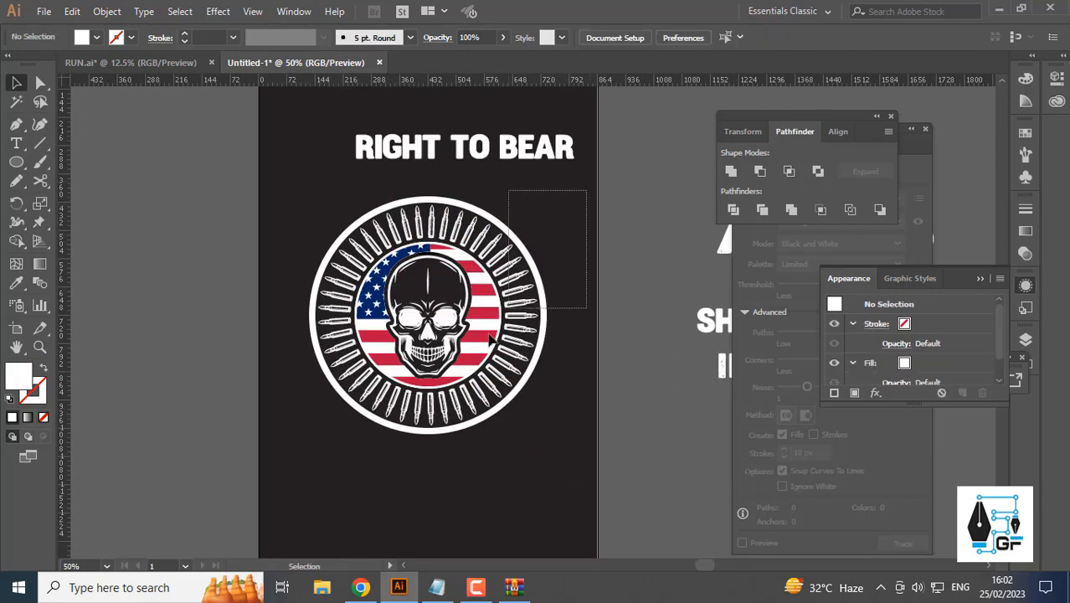
{"action": "left_click_drag", "start_coordinate": [339, 449], "coordinate": [335, 452]}
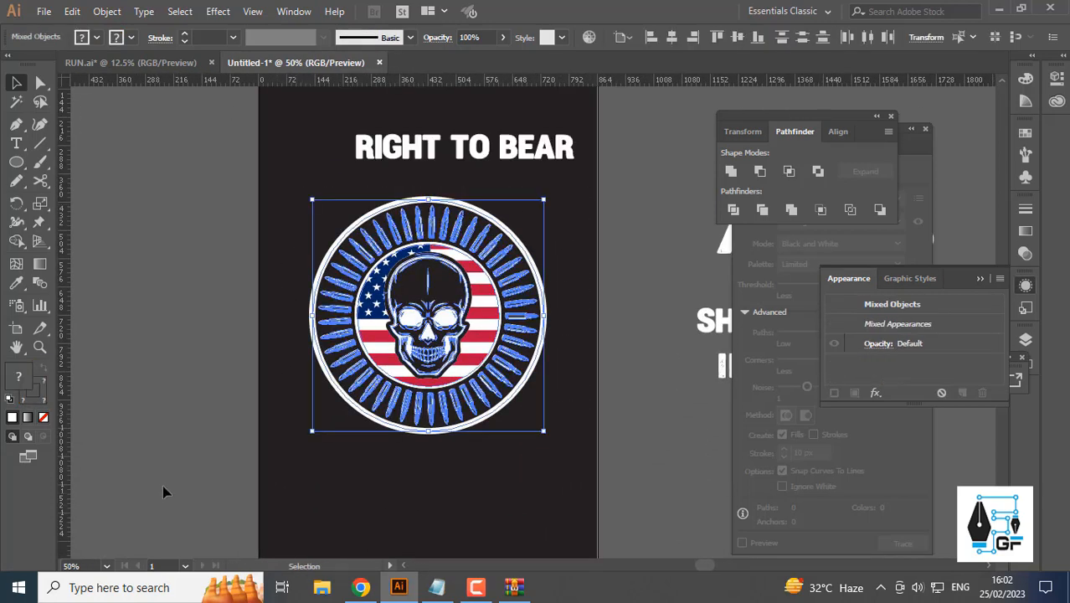
{"action": "left_click", "coordinate": [107, 11]}
{"action": "left_click", "coordinate": [168, 51]}
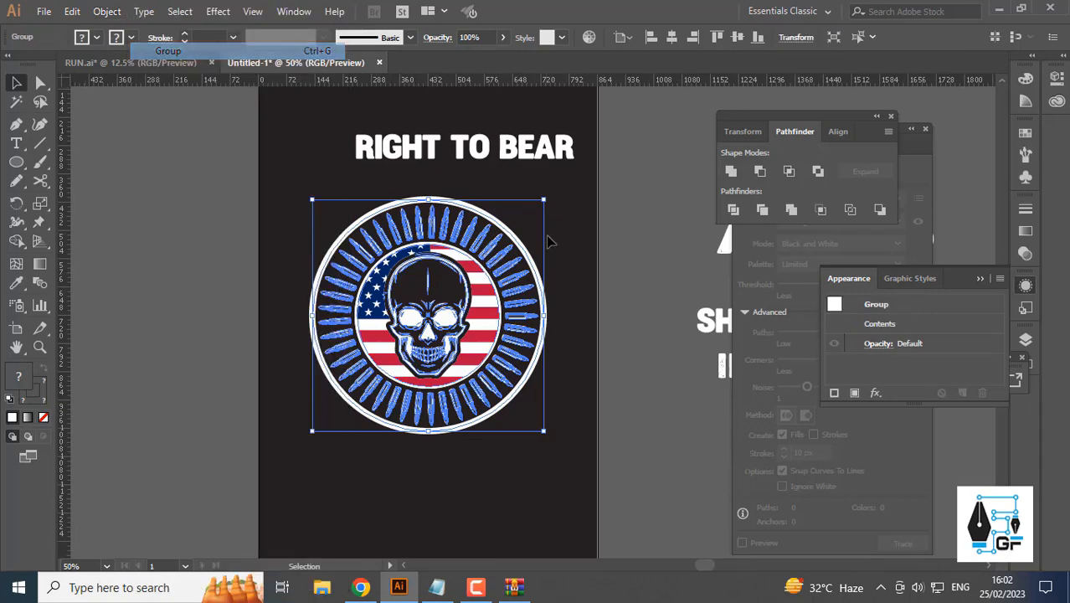
{"action": "key", "text": "ctrl+shift+a"}
{"action": "left_click_drag", "start_coordinate": [496, 278], "coordinate": [498, 281]}
{"action": "mouse_move", "coordinate": [494, 295]}
{"action": "left_mouse_down"}
{"action": "mouse_move", "coordinate": [540, 290]}
{"action": "mouse_move", "coordinate": [509, 293]}
{"action": "left_mouse_up"}
{"action": "key", "text": "ctrl+z"}
- Copy the arched ribbon banner from RUN.ai and return to the Untitled-1 document
{"action": "key", "text": "ctrl+Tab"}
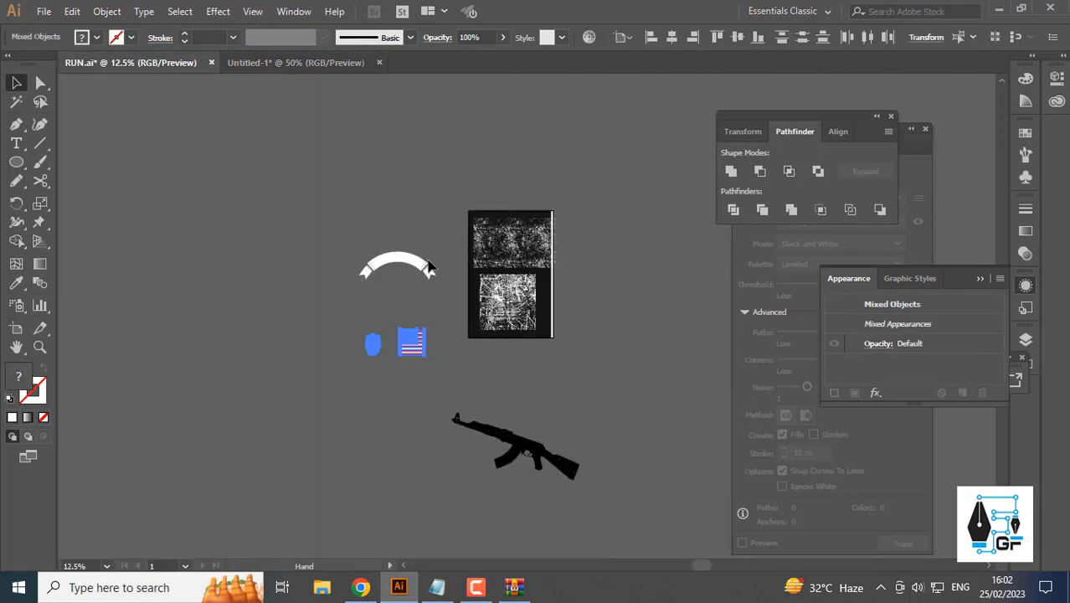
{"action": "left_click", "coordinate": [410, 268]}
{"action": "left_click", "coordinate": [72, 11]}
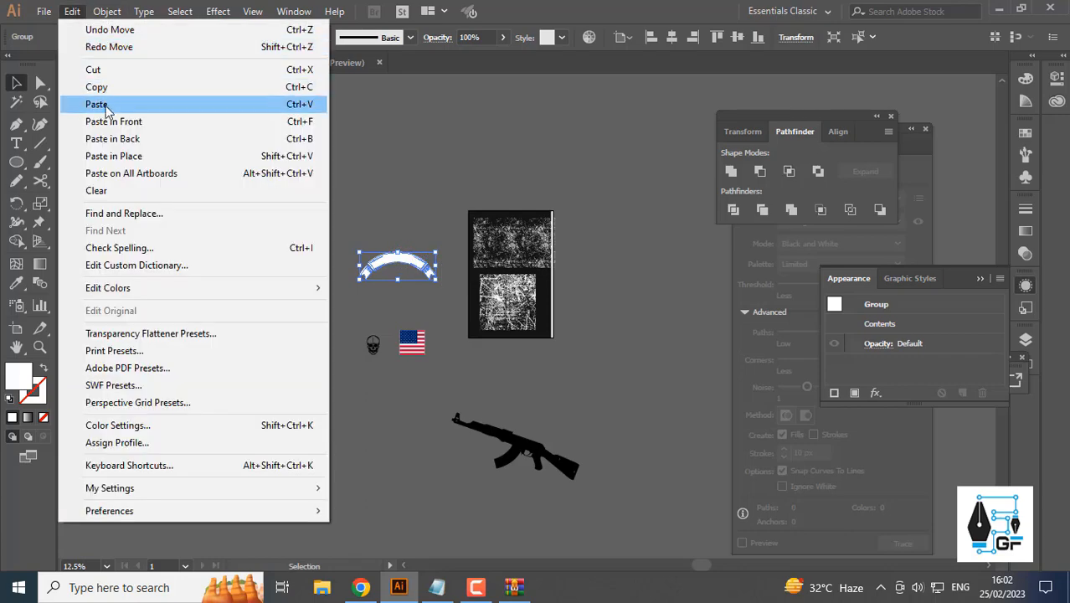
{"action": "left_click", "coordinate": [92, 85]}
{"action": "left_click", "coordinate": [276, 63]}
{"action": "scroll", "coordinate": [492, 266], "scroll_direction": "up", "scroll_amount": 1}
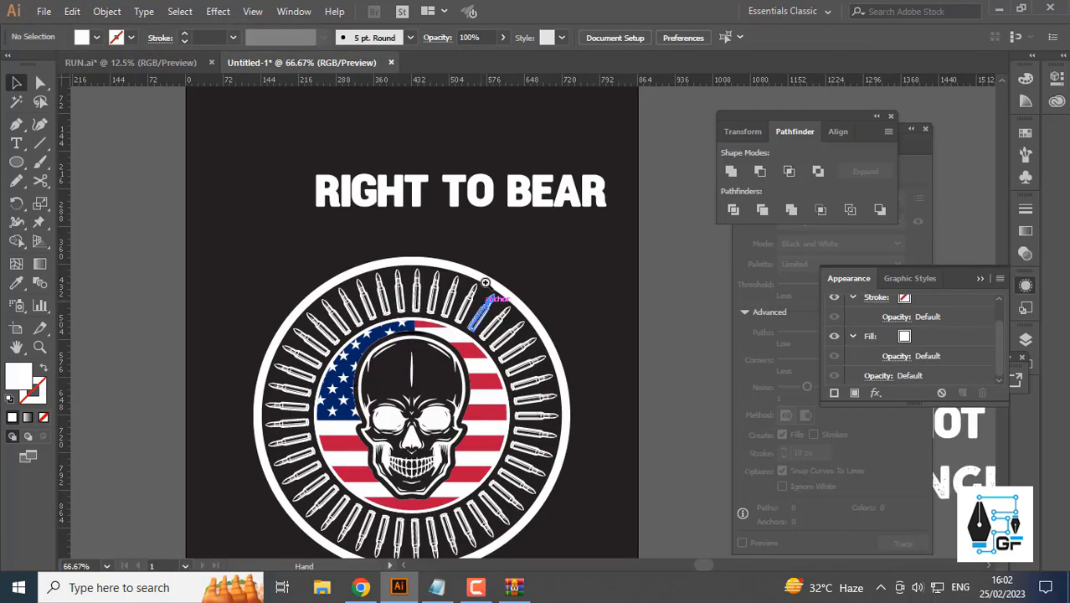
{"action": "scroll", "coordinate": [503, 269], "scroll_direction": "down", "scroll_amount": 2}
- Move the RIGHT TO BEAR text off the artboard and paste the ribbon banner, centered just above the circular emblem
{"action": "left_click_drag", "start_coordinate": [513, 234], "coordinate": [348, 163]}
{"action": "key", "text": "ctrl+v"}
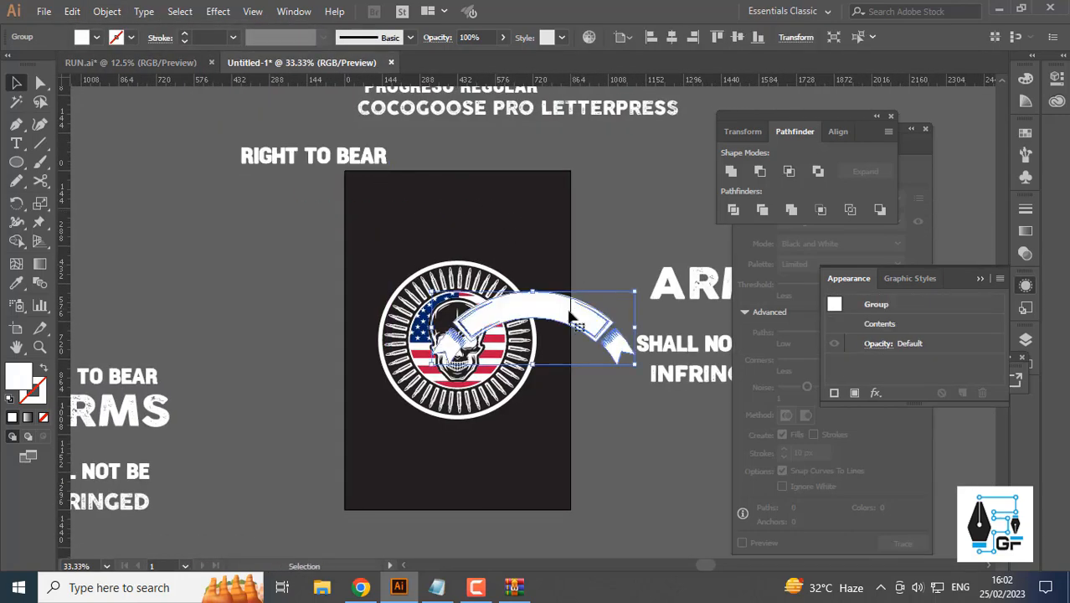
{"action": "left_click_drag", "start_coordinate": [552, 260], "coordinate": [479, 308]}
{"action": "left_click", "coordinate": [545, 220]}
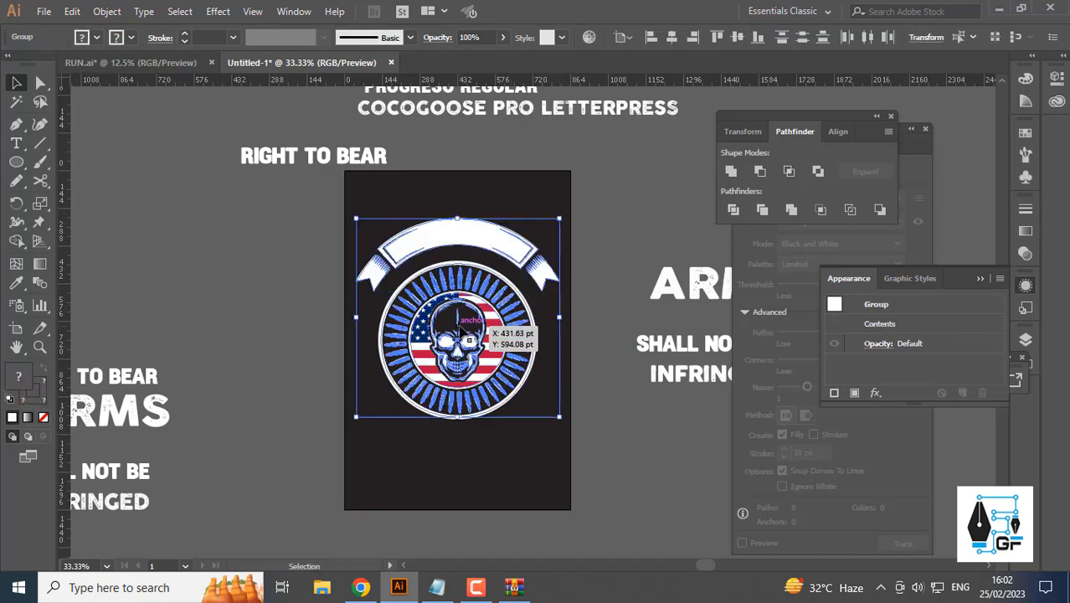
{"action": "left_click_drag", "start_coordinate": [569, 179], "coordinate": [444, 352]}
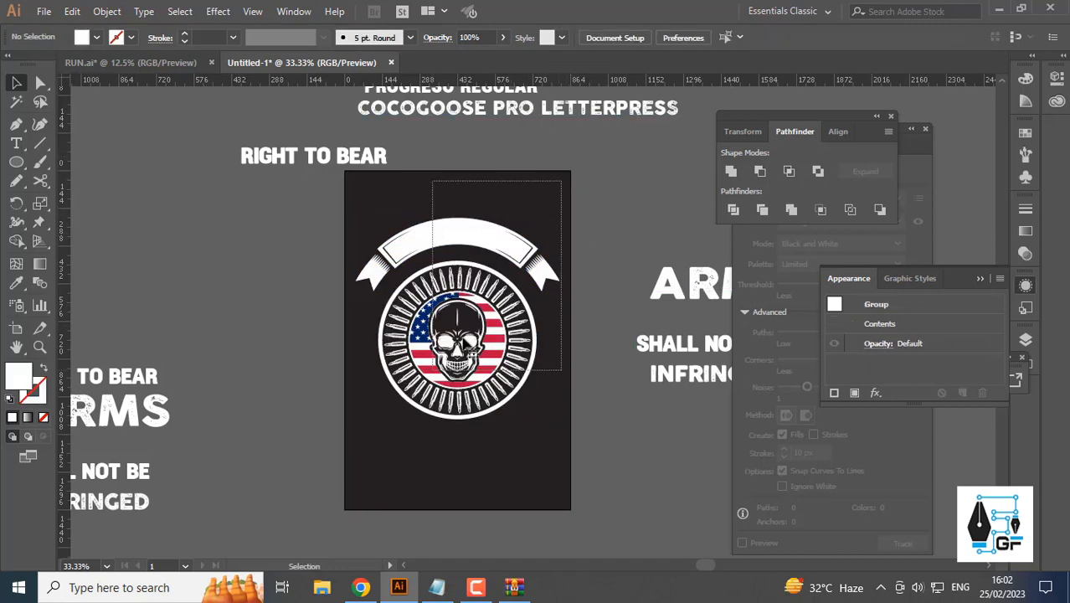
{"action": "left_click", "coordinate": [641, 165]}
{"action": "scroll", "coordinate": [519, 228], "scroll_direction": "up", "scroll_amount": 2}
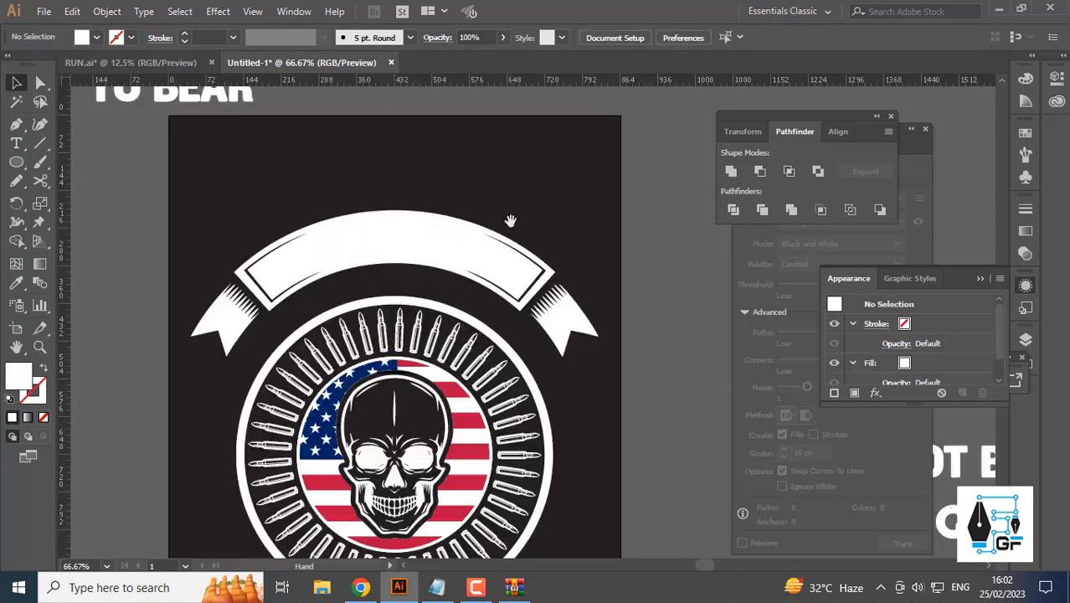
{"action": "left_click_drag", "start_coordinate": [508, 219], "coordinate": [515, 195]}
{"action": "left_click_drag", "start_coordinate": [578, 171], "coordinate": [488, 183]}
{"action": "scroll", "coordinate": [488, 184], "scroll_direction": "down", "scroll_amount": 2}
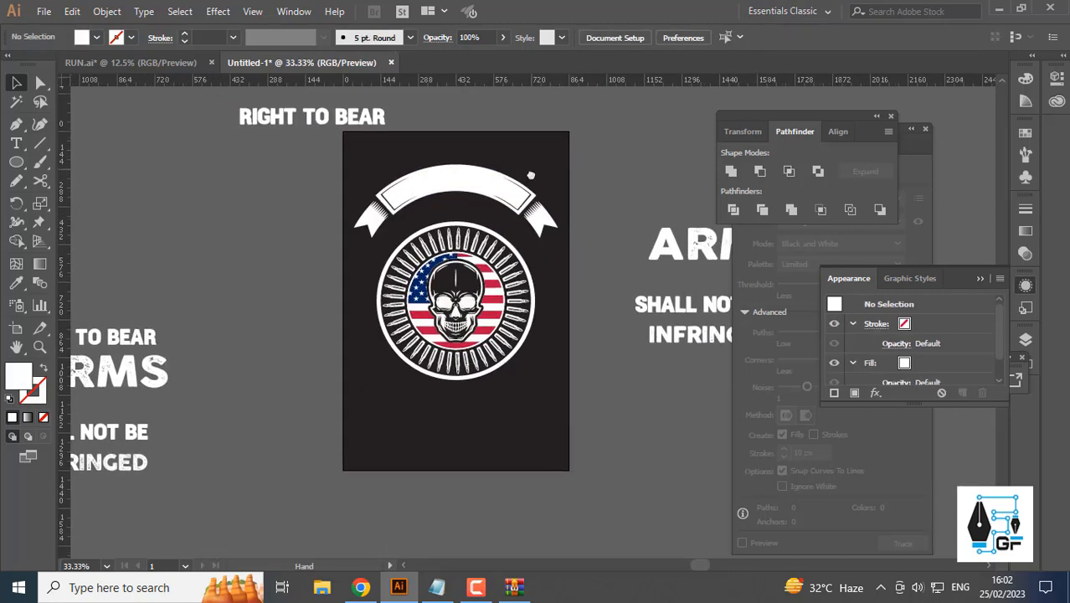
- Place the RIGHT TO BEAR text over the ribbon banner and scale it down to fit the banner's width
{"action": "left_click_drag", "start_coordinate": [369, 122], "coordinate": [653, 198]}
{"action": "scroll", "coordinate": [381, 115], "scroll_direction": "up", "scroll_amount": 2}
{"action": "scroll", "coordinate": [653, 199], "scroll_direction": "right", "scroll_amount": 3}
{"action": "left_click_drag", "start_coordinate": [544, 164], "coordinate": [492, 309]}
{"action": "left_click_drag", "start_coordinate": [512, 310], "coordinate": [568, 316]}
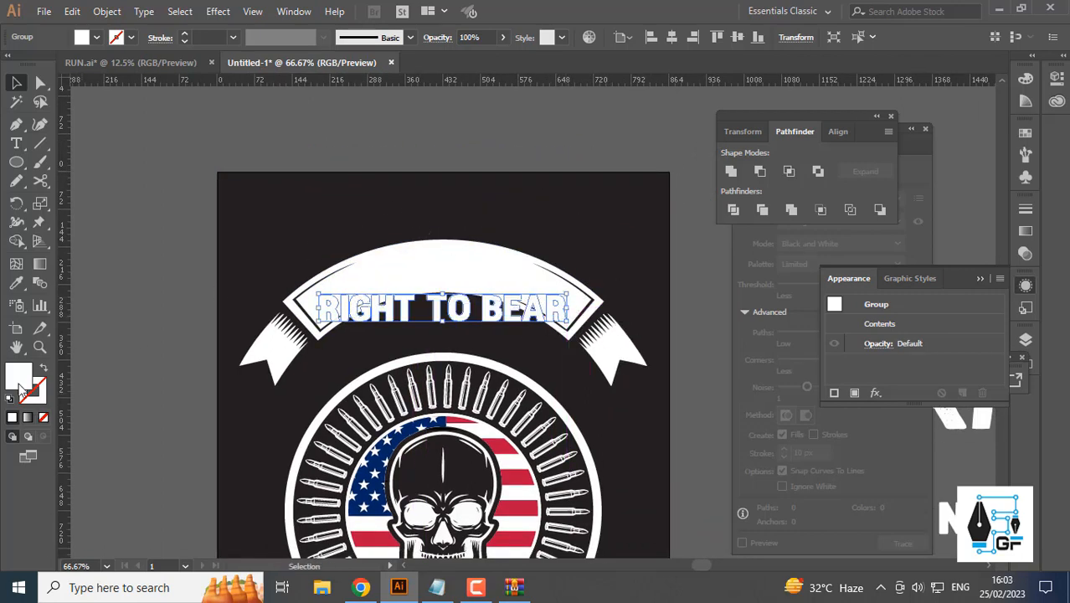
- Fill the RIGHT TO BEAR text with the dark background color and bring it in front of the banner
{"action": "double_click", "coordinate": [23, 378]}
{"action": "left_click_drag", "start_coordinate": [352, 214], "coordinate": [326, 360]}
{"action": "left_click", "coordinate": [701, 194]}
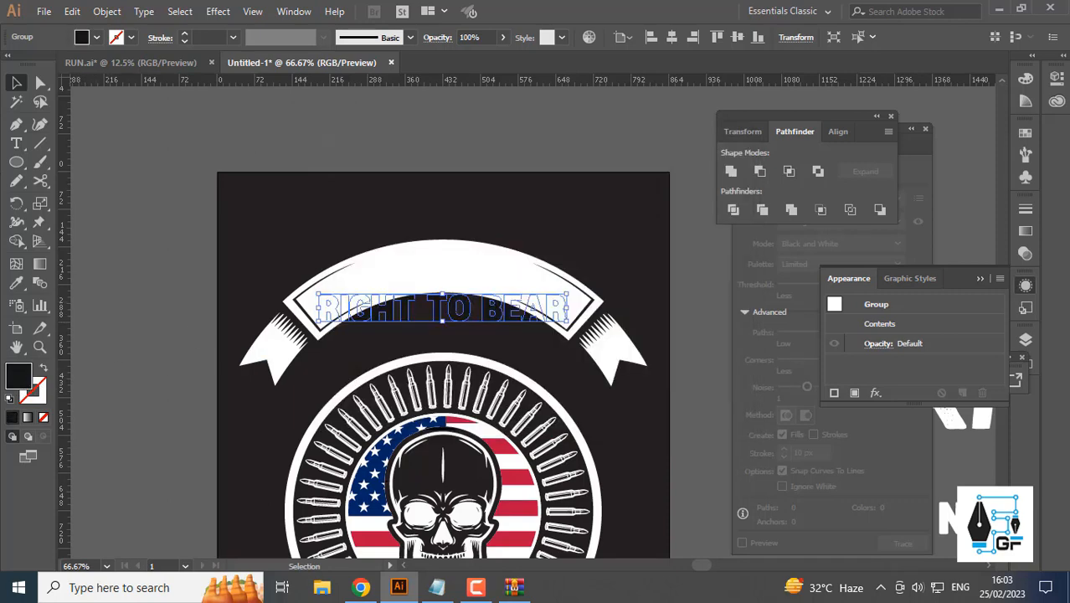
{"action": "right_click", "coordinate": [454, 264]}
{"action": "mouse_move", "coordinate": [530, 427]}
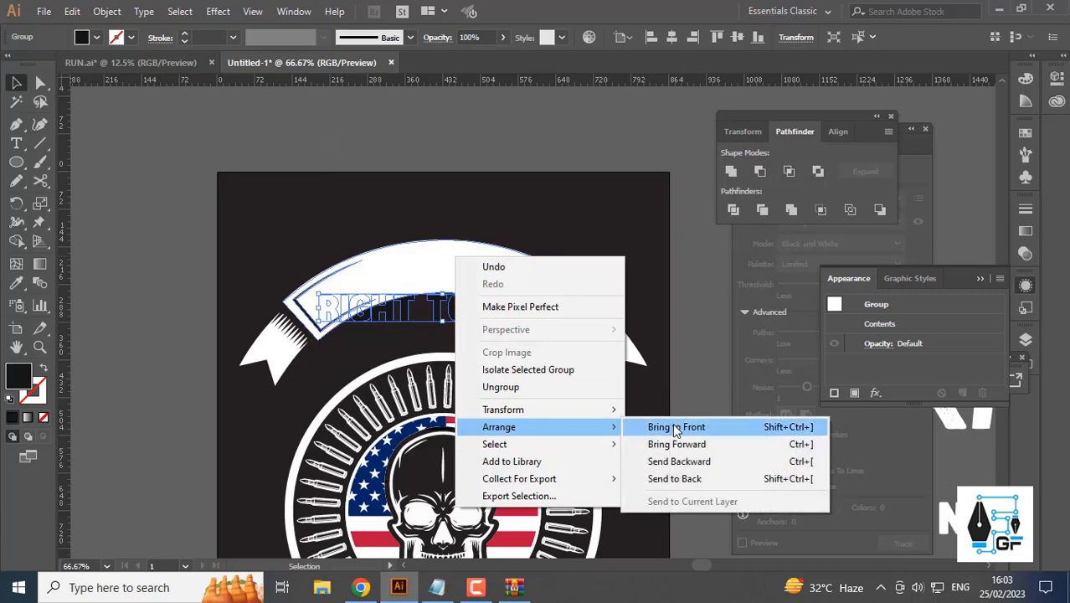
{"action": "left_click", "coordinate": [675, 426]}
- Apply a horizontal Arc warp with a 41% bend to the RIGHT TO BEAR text so it follows the banner
{"action": "left_click", "coordinate": [218, 11]}
{"action": "mouse_move", "coordinate": [268, 211]}
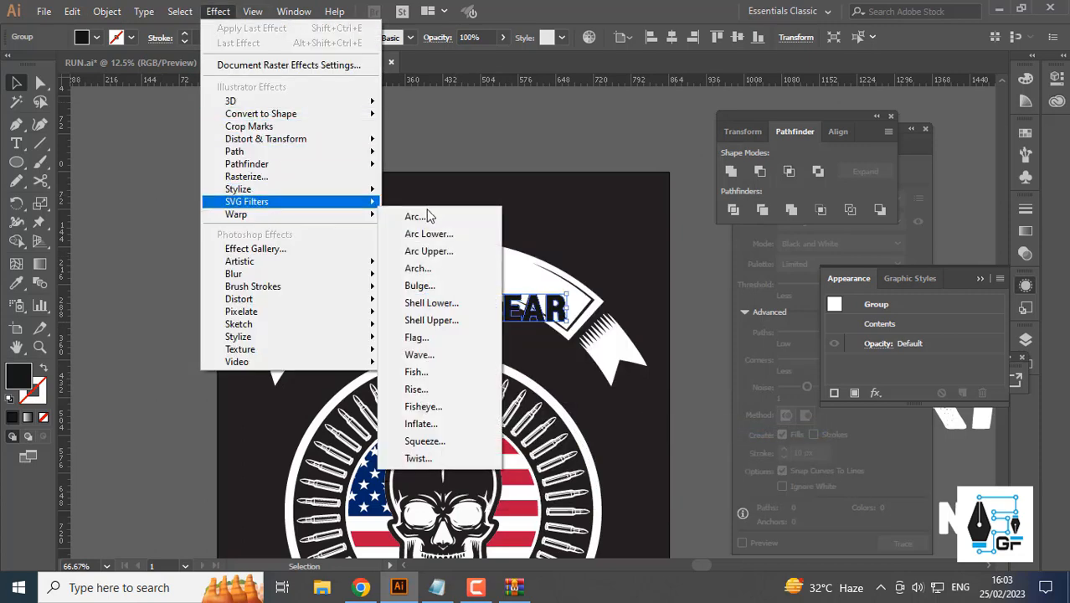
{"action": "left_click", "coordinate": [423, 215]}
{"action": "left_click_drag", "start_coordinate": [763, 280], "coordinate": [758, 281]}
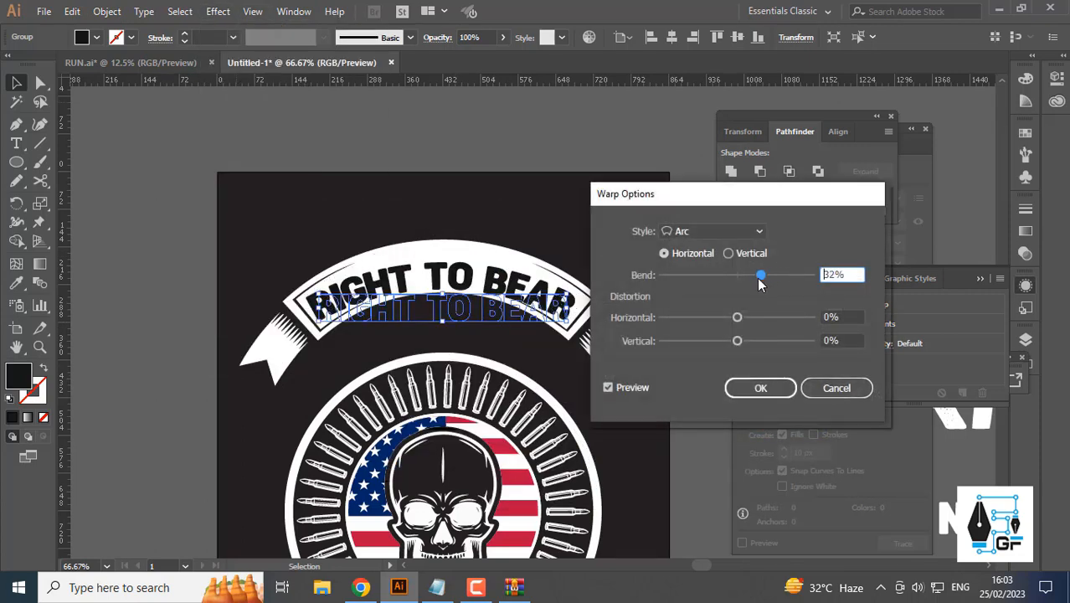
{"action": "scroll", "coordinate": [840, 275], "scroll_direction": "up", "scroll_amount": 4}
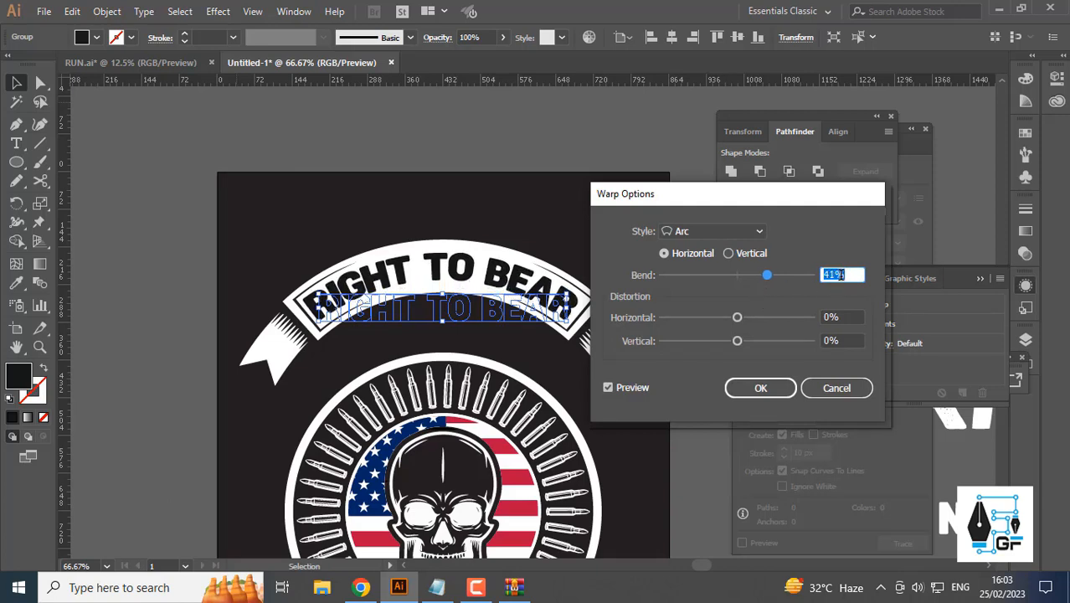
{"action": "left_click", "coordinate": [789, 389]}
{"action": "left_click", "coordinate": [612, 245]}
{"action": "scroll", "coordinate": [611, 248], "scroll_direction": "down", "scroll_amount": 2}
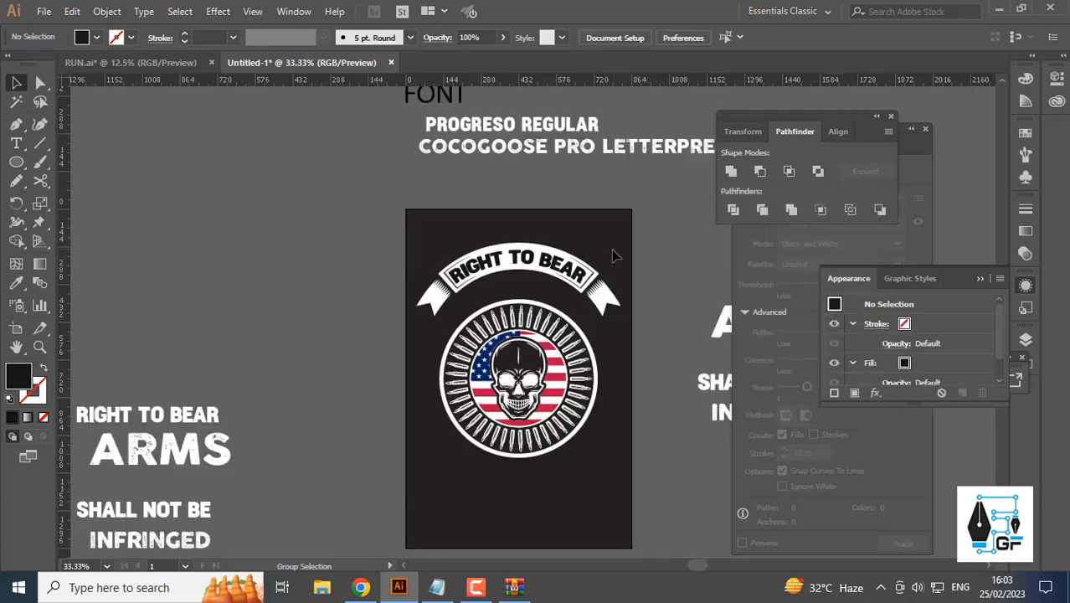
- Scale the arched RIGHT TO BEAR text down slightly so it fits inside the banner's inner border
{"action": "scroll", "coordinate": [544, 276], "scroll_direction": "up", "scroll_amount": 2}
{"action": "left_click", "coordinate": [542, 276]}
{"action": "left_click_drag", "start_coordinate": [544, 296], "coordinate": [536, 291]}
{"action": "left_click", "coordinate": [599, 229]}
{"action": "scroll", "coordinate": [524, 202], "scroll_direction": "down", "scroll_amount": 3}
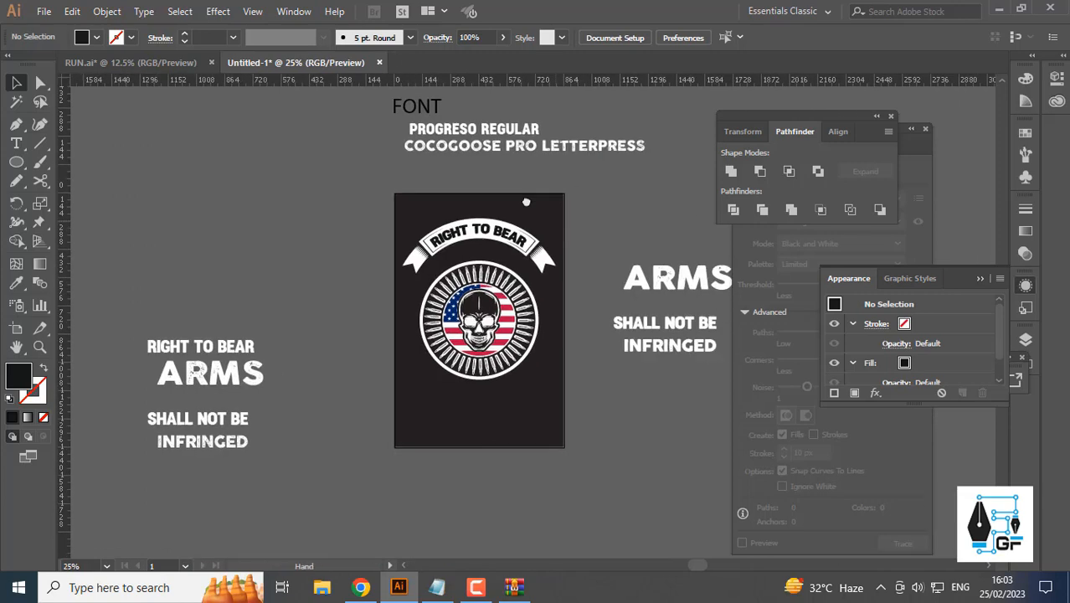
- Move the ARMS text onto the artboard, scale it down and place it between the banner and the circular emblem
{"action": "left_click_drag", "start_coordinate": [571, 258], "coordinate": [520, 252]}
{"action": "left_click_drag", "start_coordinate": [643, 266], "coordinate": [545, 244]}
{"action": "scroll", "coordinate": [544, 245], "scroll_direction": "up", "scroll_amount": 1}
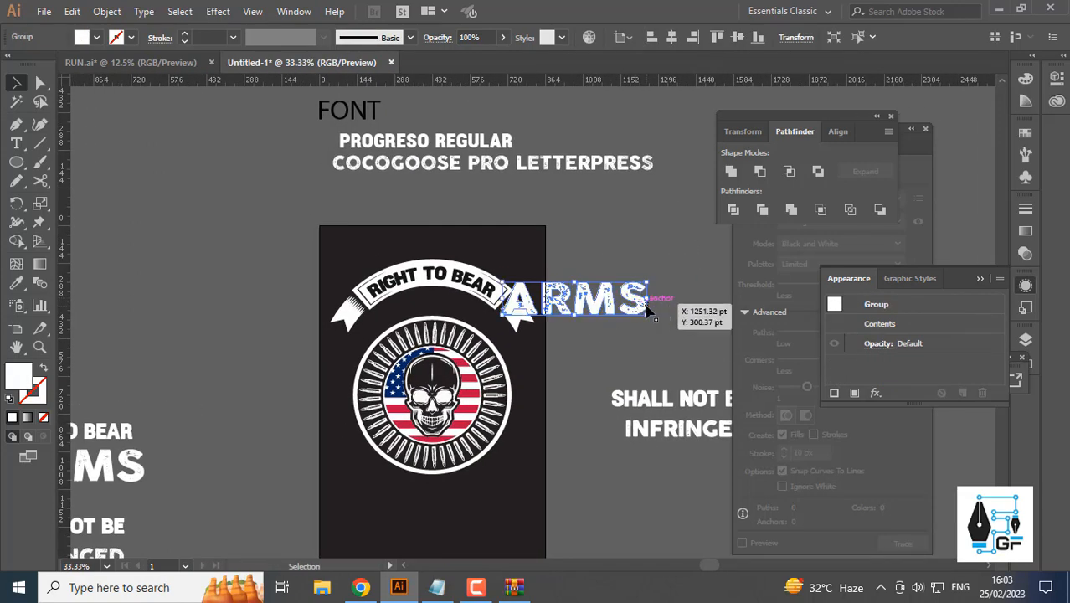
{"action": "left_click_drag", "start_coordinate": [649, 300], "coordinate": [610, 302]}
{"action": "left_click_drag", "start_coordinate": [596, 300], "coordinate": [439, 317]}
- Center the banner, the RIGHT TO BEAR text and the ARMS text horizontally with one another
{"action": "scroll", "coordinate": [448, 306], "scroll_direction": "up", "scroll_amount": 1}
{"action": "left_click_drag", "start_coordinate": [556, 260], "coordinate": [429, 319]}
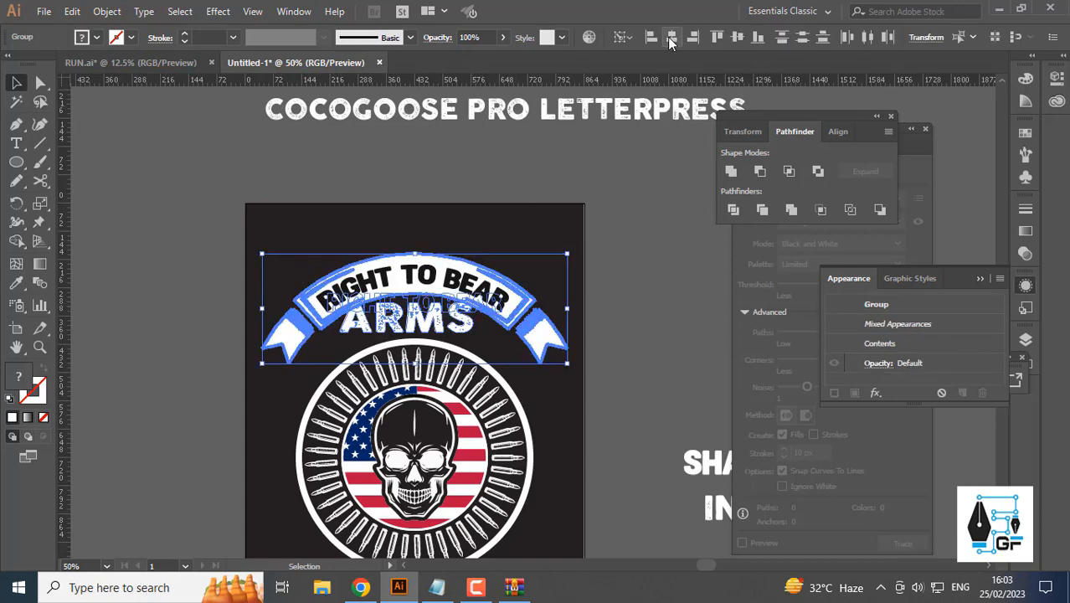
{"action": "left_click", "coordinate": [651, 260]}
- Reduce the ARMS text further so it fits the gap under the banner's curve
{"action": "scroll", "coordinate": [452, 302], "scroll_direction": "down", "scroll_amount": 1}
{"action": "scroll", "coordinate": [444, 302], "scroll_direction": "up", "scroll_amount": 1}
{"action": "left_click", "coordinate": [472, 282]}
{"action": "left_click_drag", "start_coordinate": [494, 267], "coordinate": [472, 273]}
{"action": "left_click_drag", "start_coordinate": [457, 274], "coordinate": [409, 261]}
- Apply a horizontal Arc warp with a 35% bend to the ARMS text
{"action": "left_click", "coordinate": [218, 11]}
{"action": "mouse_move", "coordinate": [293, 214]}
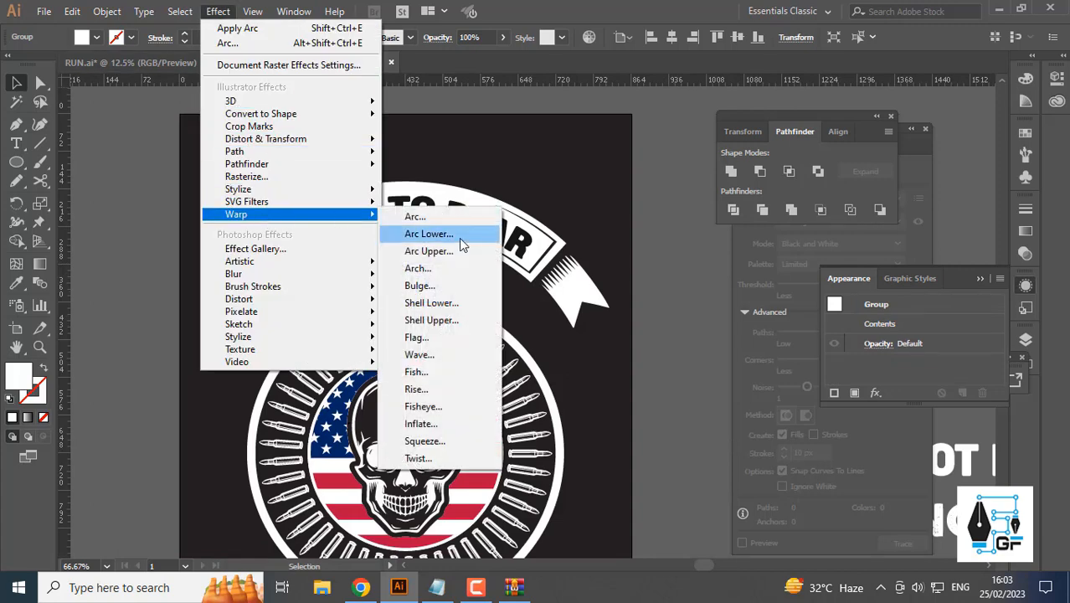
{"action": "left_click", "coordinate": [465, 266]}
{"action": "left_click", "coordinate": [725, 233]}
{"action": "left_click", "coordinate": [729, 249]}
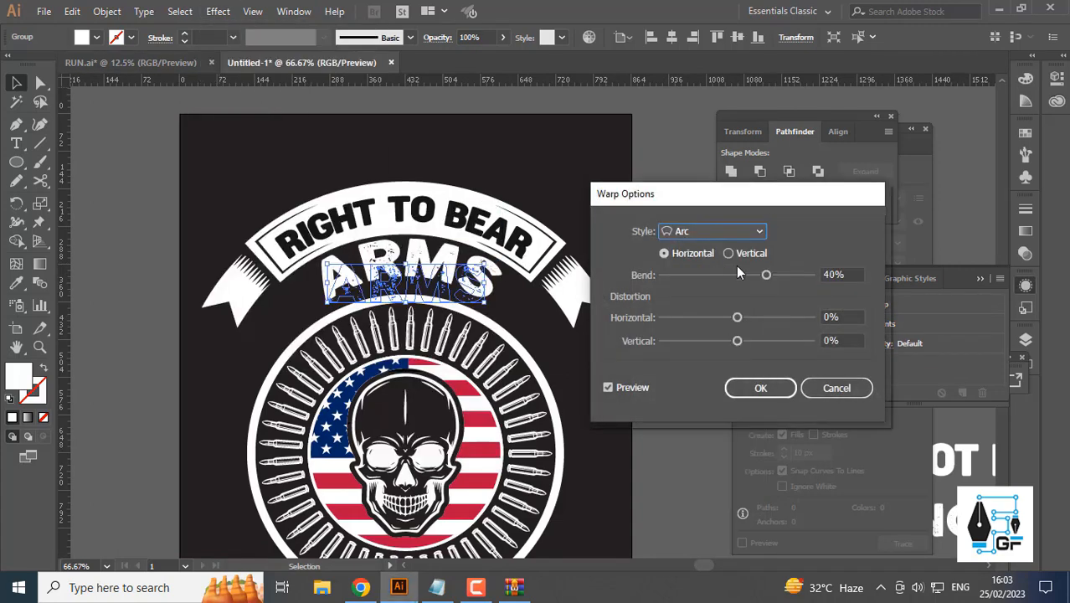
{"action": "left_click", "coordinate": [764, 275]}
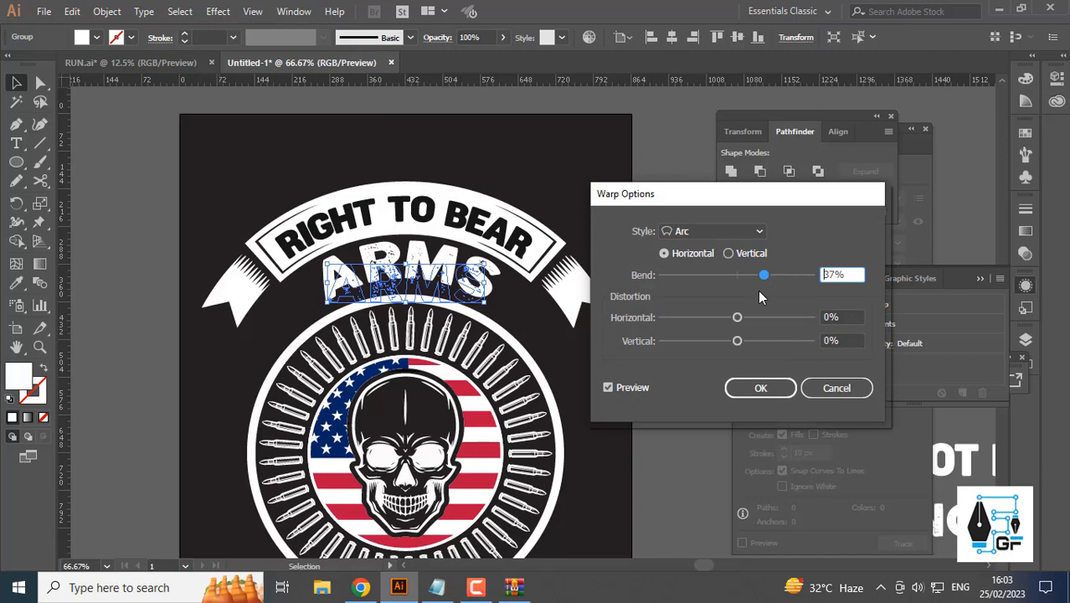
{"action": "left_click", "coordinate": [761, 389]}
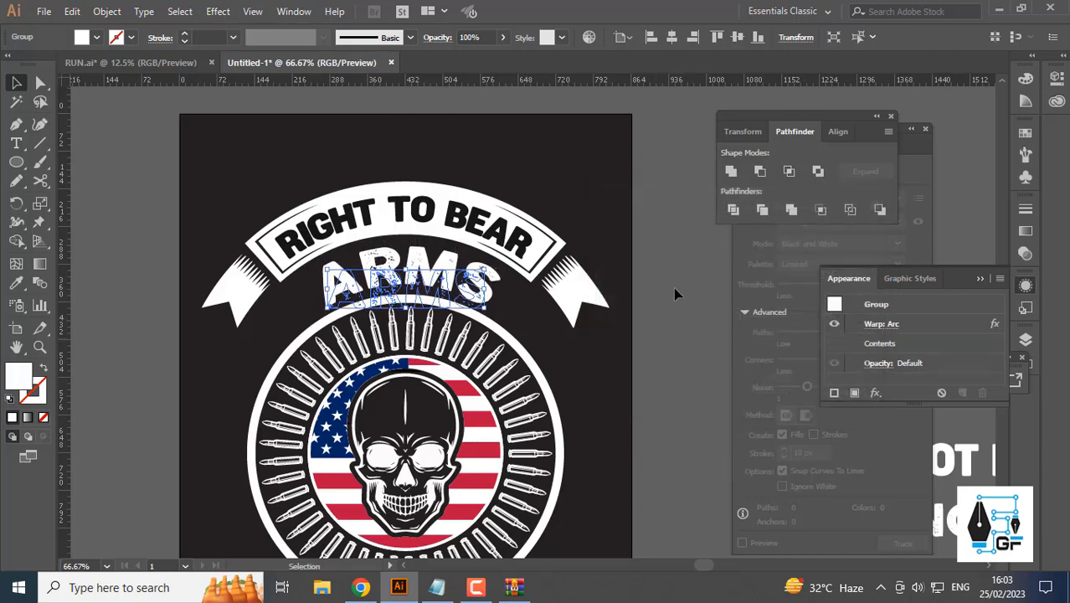
- Reduce the Arc warp's bend on the ARMS text to 32%
{"action": "left_click", "coordinate": [878, 323]}
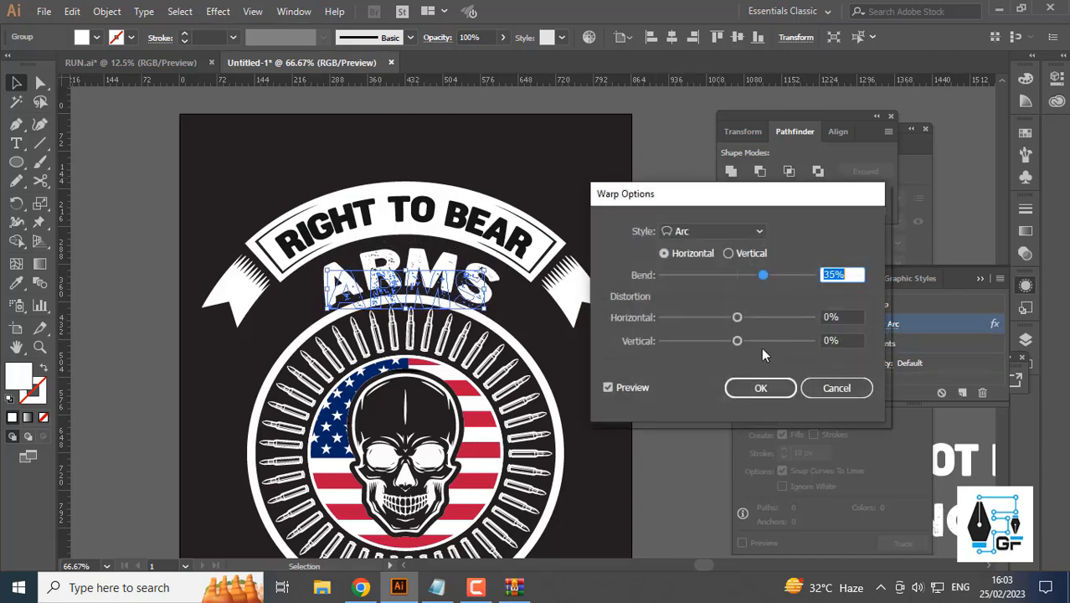
{"action": "key", "text": "Down"}
{"action": "key", "text": "Down"}
{"action": "key", "text": "Down"}
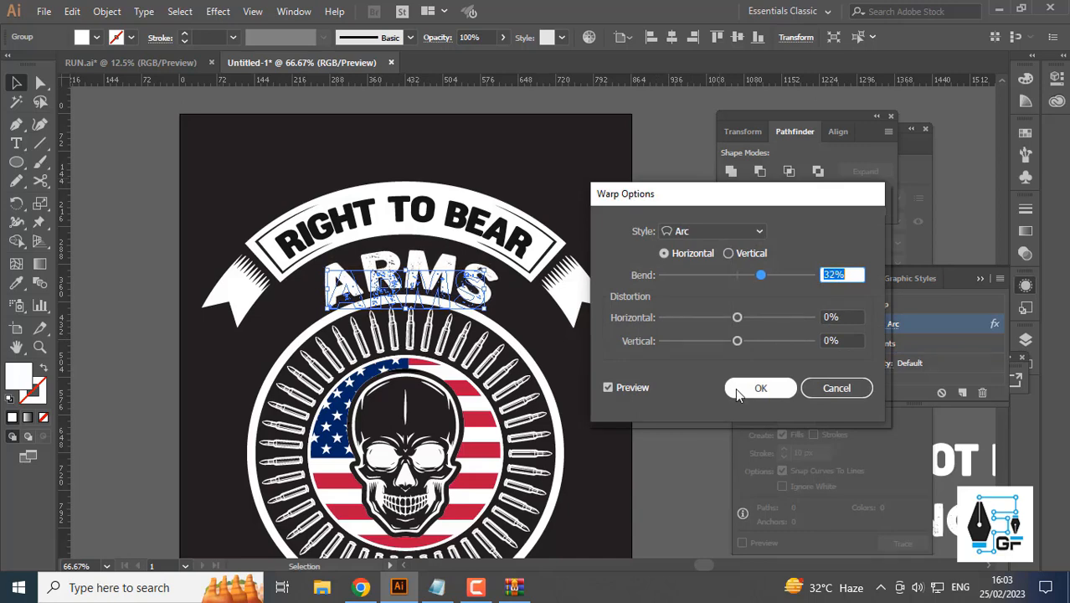
{"action": "left_click", "coordinate": [735, 387]}
- Nudge the upper banner and its RIGHT TO BEAR text down together, closer to the ARMS text
{"action": "left_click_drag", "start_coordinate": [494, 165], "coordinate": [418, 238]}
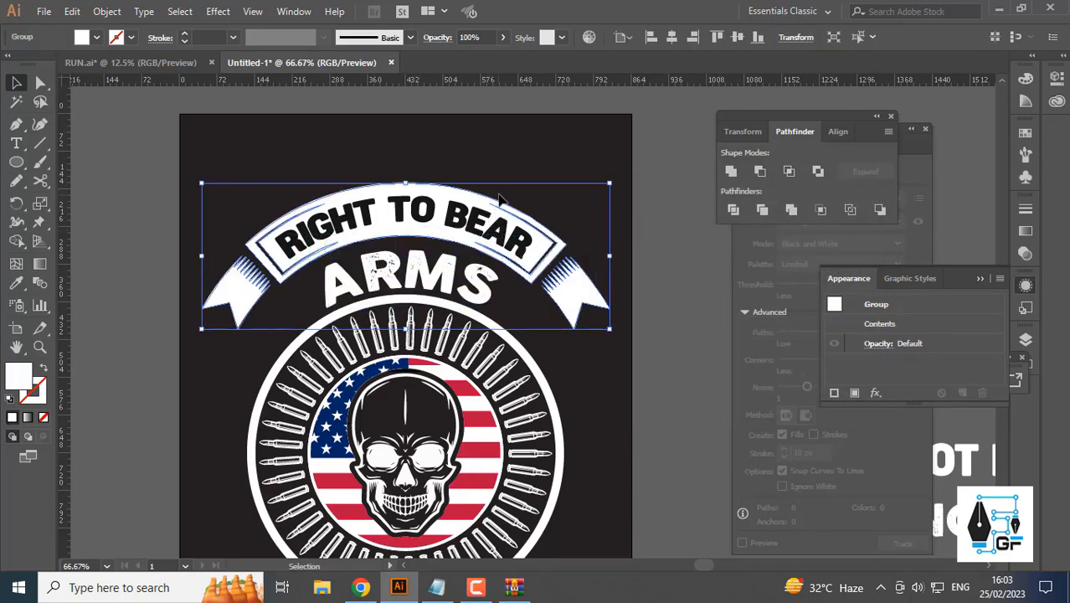
{"action": "left_click", "coordinate": [519, 157]}
{"action": "left_click_drag", "start_coordinate": [351, 167], "coordinate": [265, 261]}
{"action": "left_click_drag", "start_coordinate": [237, 191], "coordinate": [291, 303]}
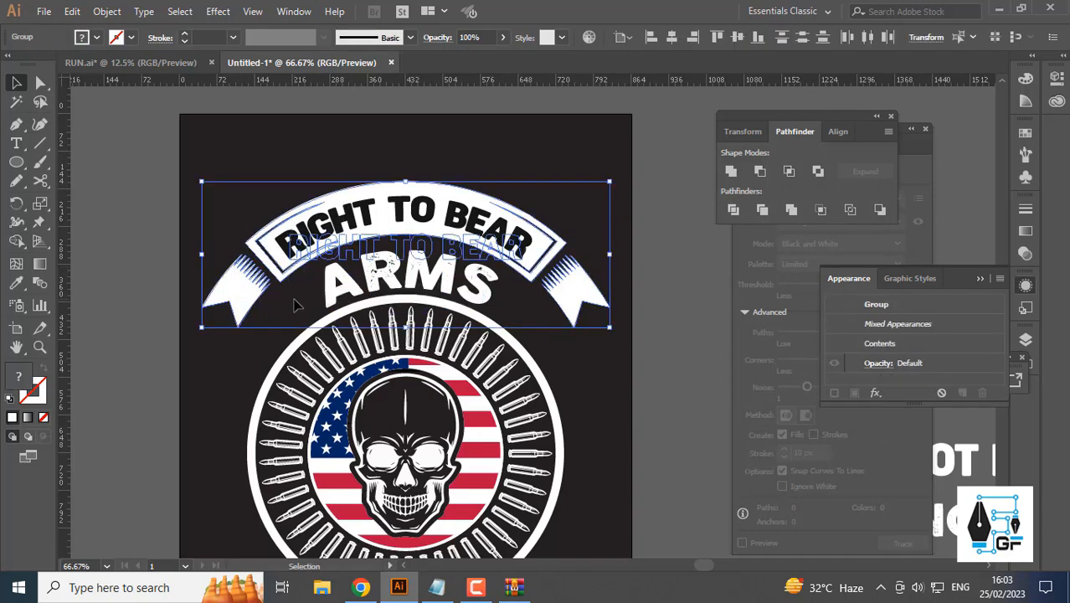
{"action": "left_click", "coordinate": [533, 160]}
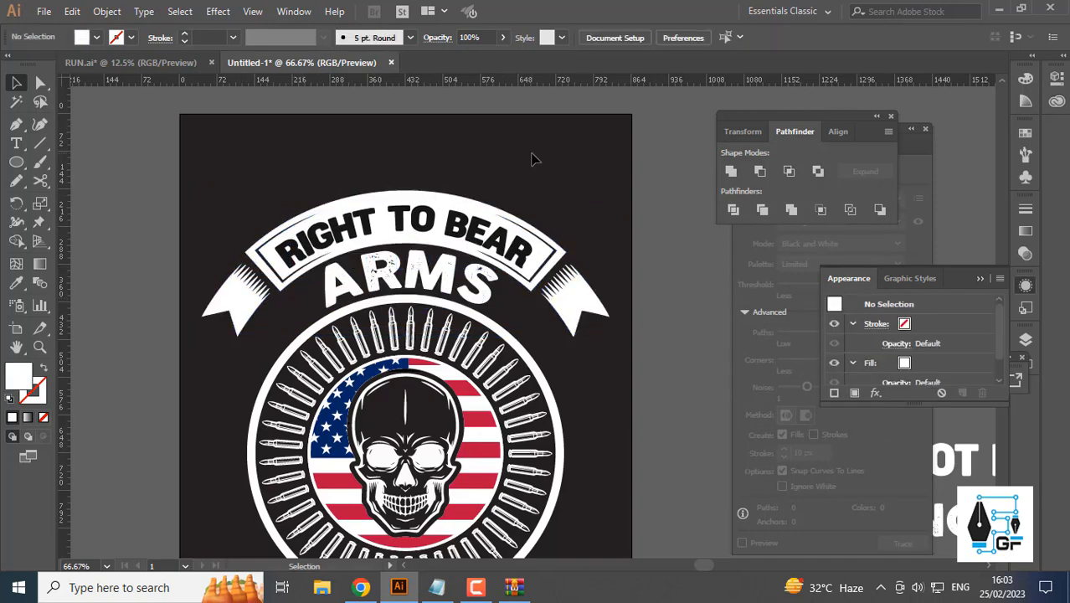
- Move the SHALL NOT BE and INFRINGED texts from beside the artboard to the area below the emblem
{"action": "scroll", "coordinate": [549, 199], "scroll_direction": "down", "scroll_amount": 3}
{"action": "scroll", "coordinate": [493, 216], "scroll_direction": "up", "scroll_amount": 1}
{"action": "scroll", "coordinate": [487, 237], "scroll_direction": "down", "scroll_amount": 2}
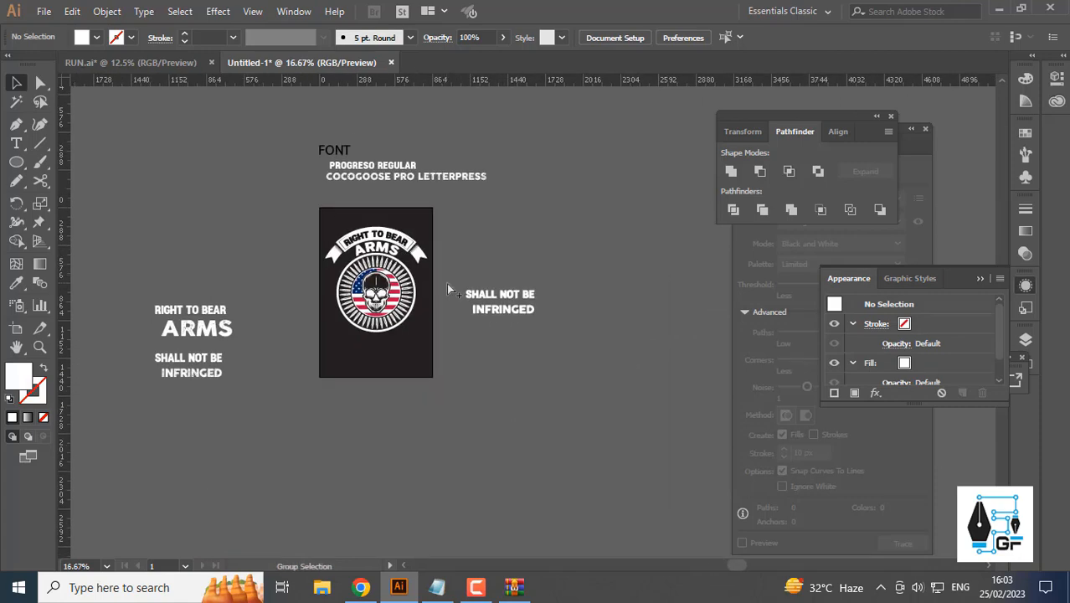
{"action": "scroll", "coordinate": [446, 283], "scroll_direction": "up", "scroll_amount": 1}
{"action": "left_click_drag", "start_coordinate": [517, 263], "coordinate": [573, 338]}
{"action": "left_click_drag", "start_coordinate": [591, 302], "coordinate": [423, 381]}
- Separate INFRINGED from SHALL NOT BE, scale SHALL NOT BE down and center it directly under the circular emblem
{"action": "scroll", "coordinate": [364, 358], "scroll_direction": "up", "scroll_amount": 2}
{"action": "left_click", "coordinate": [563, 376]}
{"action": "left_click_drag", "start_coordinate": [564, 378], "coordinate": [587, 410]}
{"action": "left_click_drag", "start_coordinate": [522, 430], "coordinate": [509, 444]}
{"action": "left_click_drag", "start_coordinate": [488, 440], "coordinate": [474, 437]}
{"action": "left_click_drag", "start_coordinate": [488, 435], "coordinate": [526, 394]}
{"action": "left_click", "coordinate": [498, 381], "text": "shift"}
{"action": "left_click", "coordinate": [621, 208]}
- Apply a horizontal Arc warp with a negative bend to SHALL NOT BE so it curves along the emblem's lower edge
{"action": "left_click", "coordinate": [521, 403]}
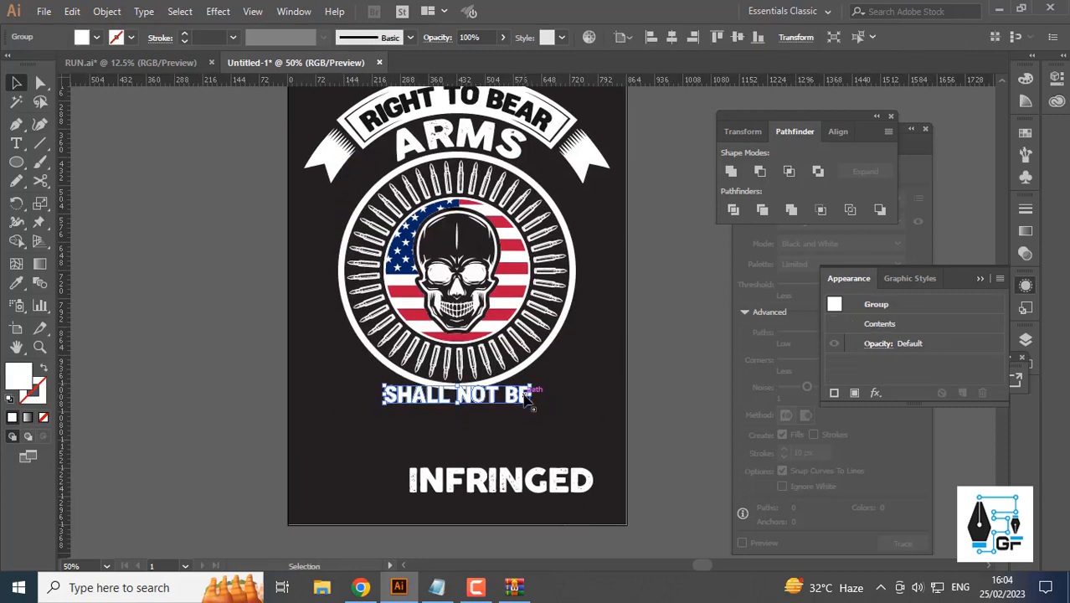
{"action": "left_click", "coordinate": [216, 10]}
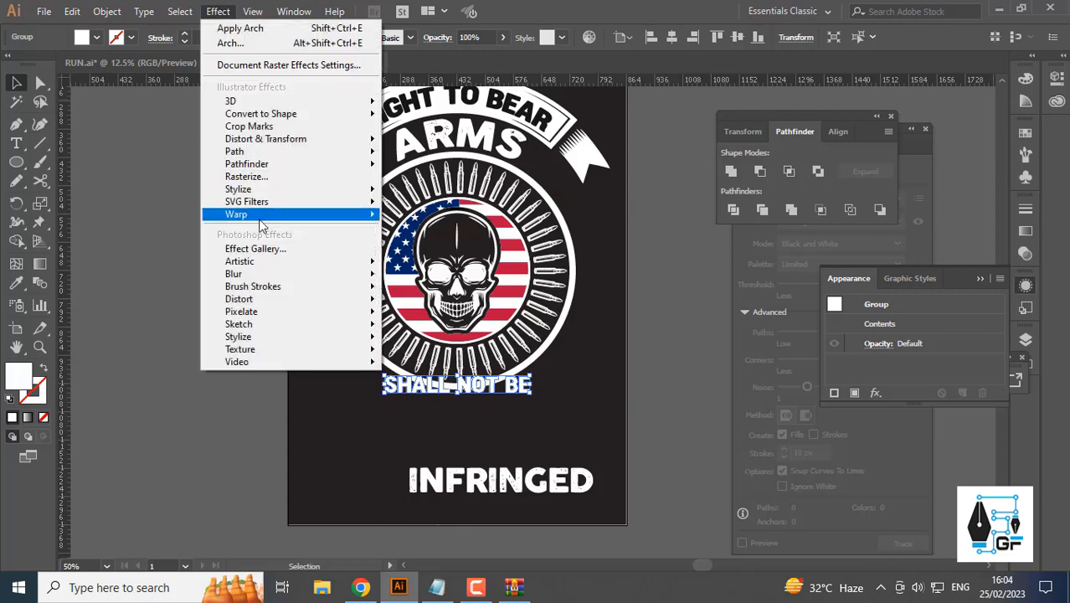
{"action": "mouse_move", "coordinate": [299, 213]}
{"action": "left_click", "coordinate": [429, 215]}
{"action": "left_click_drag", "start_coordinate": [736, 285], "coordinate": [725, 289]}
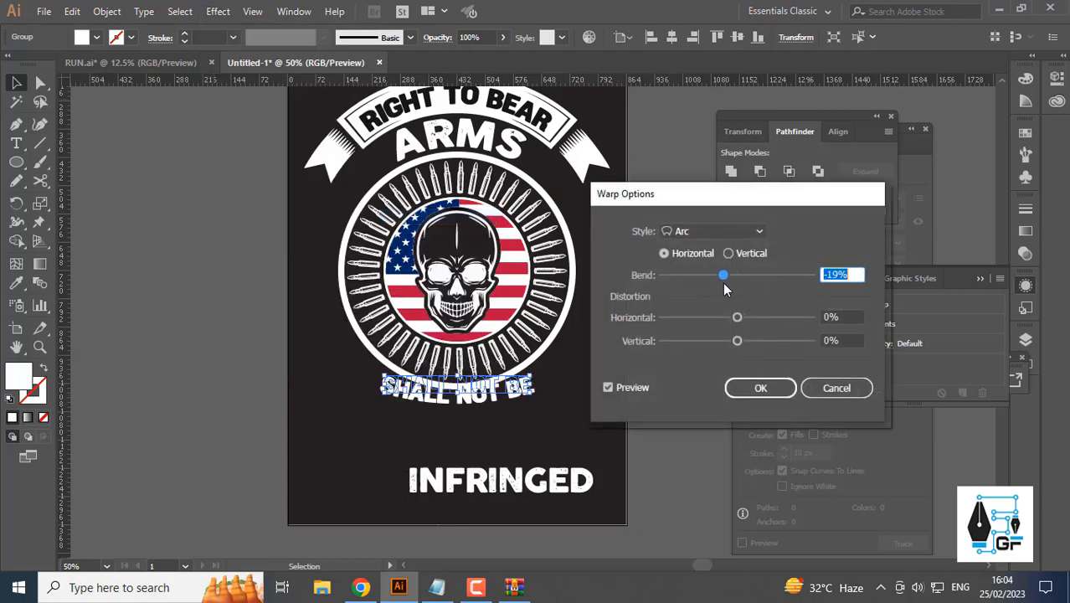
{"action": "left_click", "coordinate": [758, 389]}
- Copy the upper ribbon banner, paste the copy in front and move it straight down over the emblem
{"action": "scroll", "coordinate": [438, 290], "scroll_direction": "down", "scroll_amount": 1}
{"action": "left_click", "coordinate": [520, 216]}
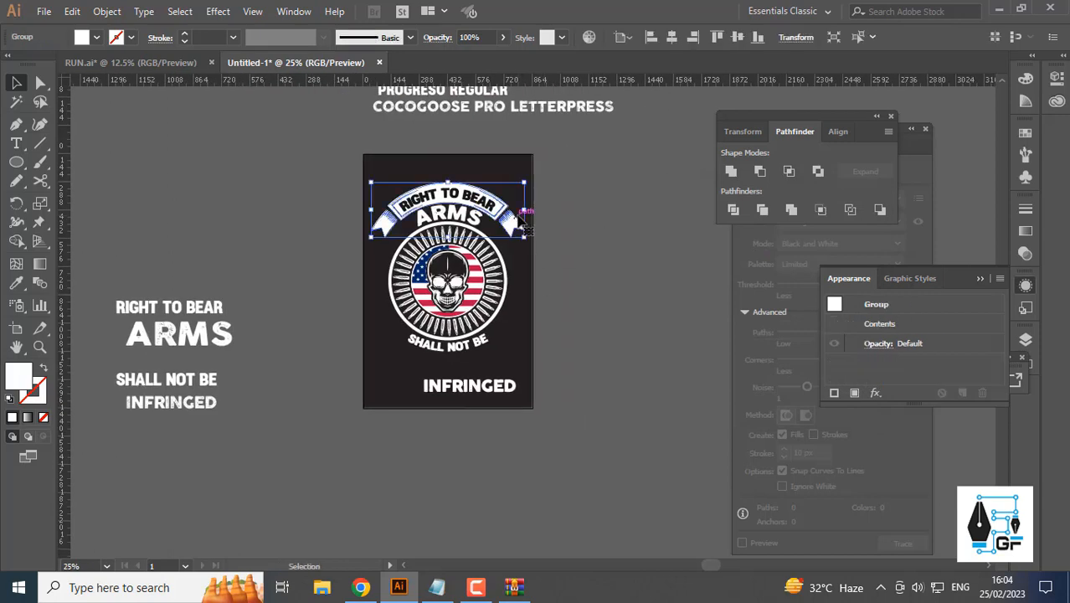
{"action": "left_click_drag", "start_coordinate": [510, 287], "coordinate": [513, 376]}
{"action": "key", "text": "ctrl+z"}
{"action": "left_click", "coordinate": [72, 11]}
{"action": "left_click", "coordinate": [118, 91]}
{"action": "left_click", "coordinate": [72, 11]}
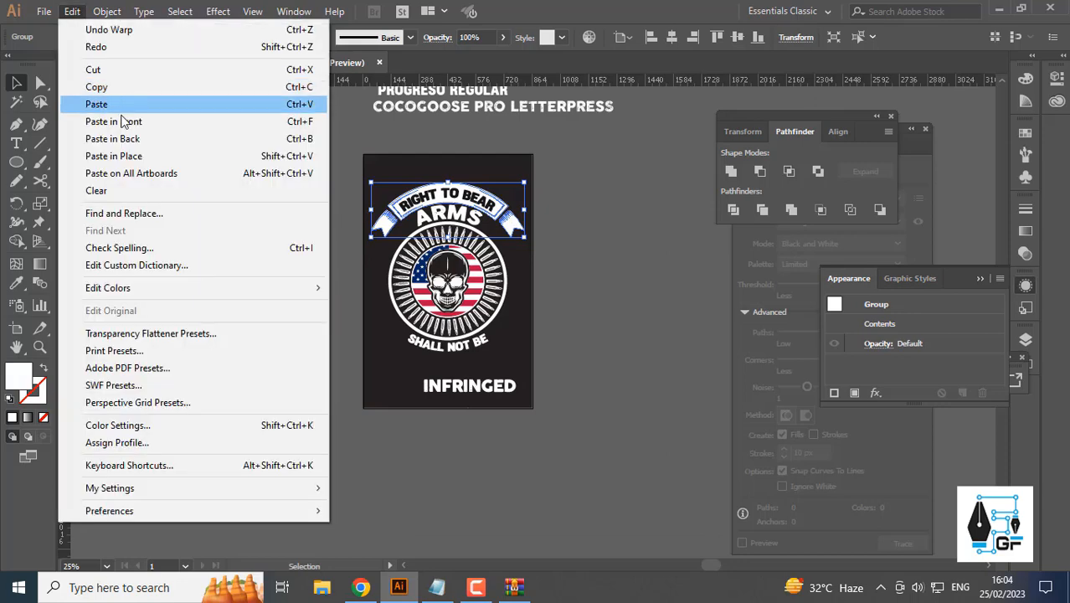
{"action": "left_click", "coordinate": [113, 121]}
{"action": "left_click_drag", "start_coordinate": [519, 236], "coordinate": [522, 317]}
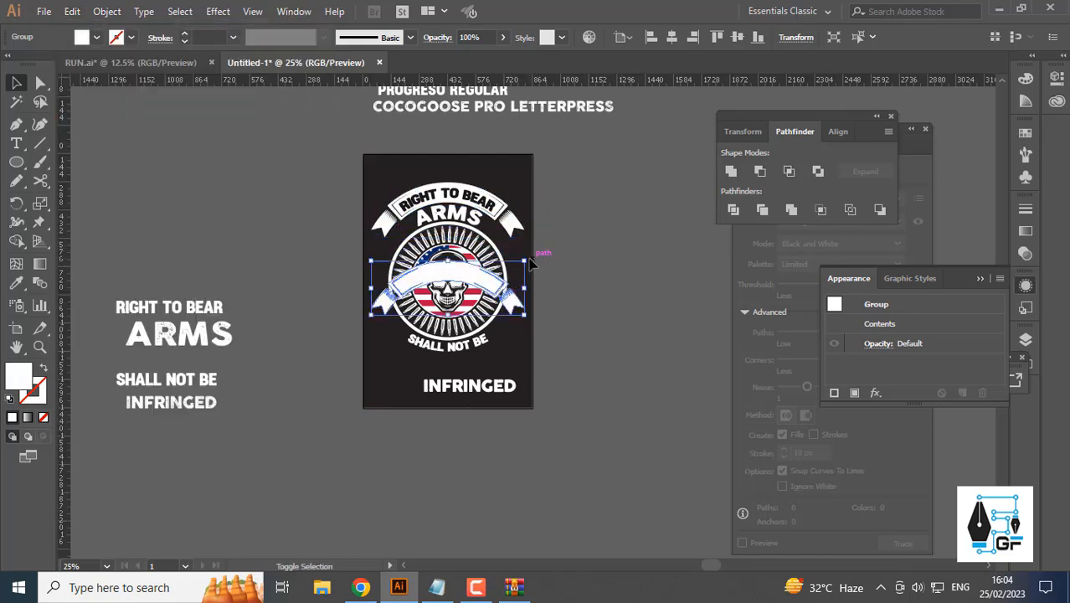
- Turn the copied banner upside down and place it just below the SHALL NOT BE text
{"action": "left_click_drag", "start_coordinate": [529, 254], "coordinate": [359, 337]}
{"action": "scroll", "coordinate": [494, 287], "scroll_direction": "up", "scroll_amount": 2}
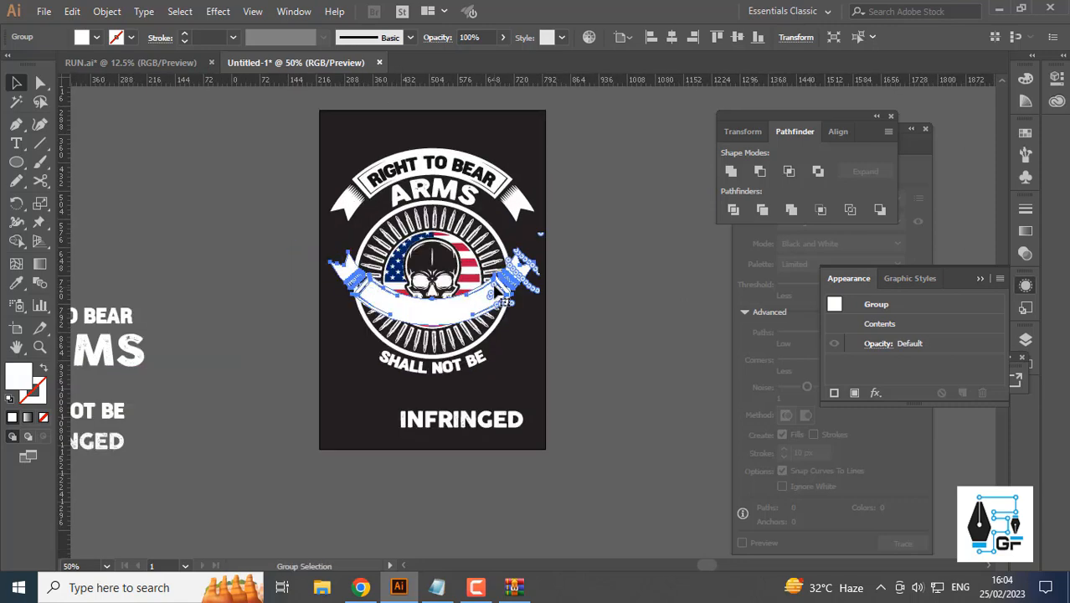
{"action": "left_click_drag", "start_coordinate": [494, 290], "coordinate": [496, 430]}
{"action": "left_click", "coordinate": [616, 389]}
{"action": "scroll", "coordinate": [549, 358], "scroll_direction": "up", "scroll_amount": 1}
- Set the Arc warp's bend on the SHALL NOT BE text to -33%
{"action": "left_click", "coordinate": [504, 357]}
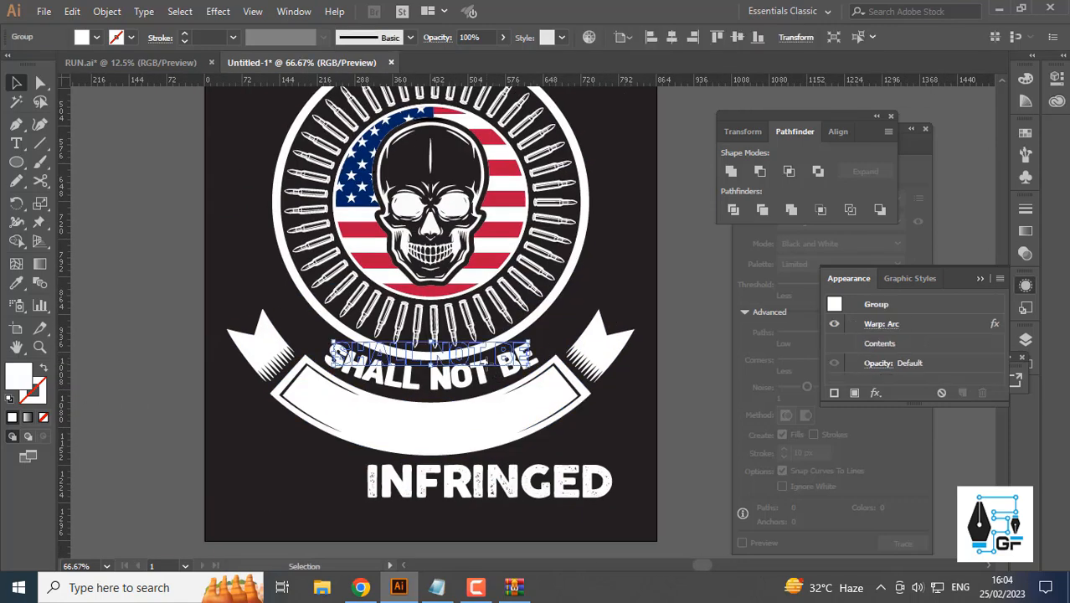
{"action": "left_click", "coordinate": [879, 325]}
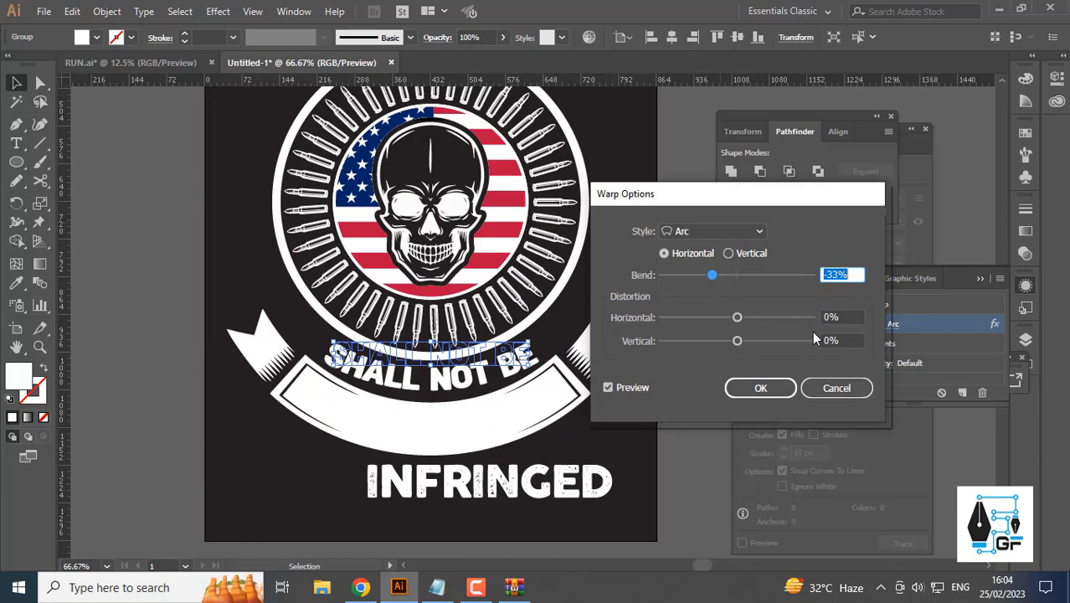
{"action": "left_click", "coordinate": [751, 390]}
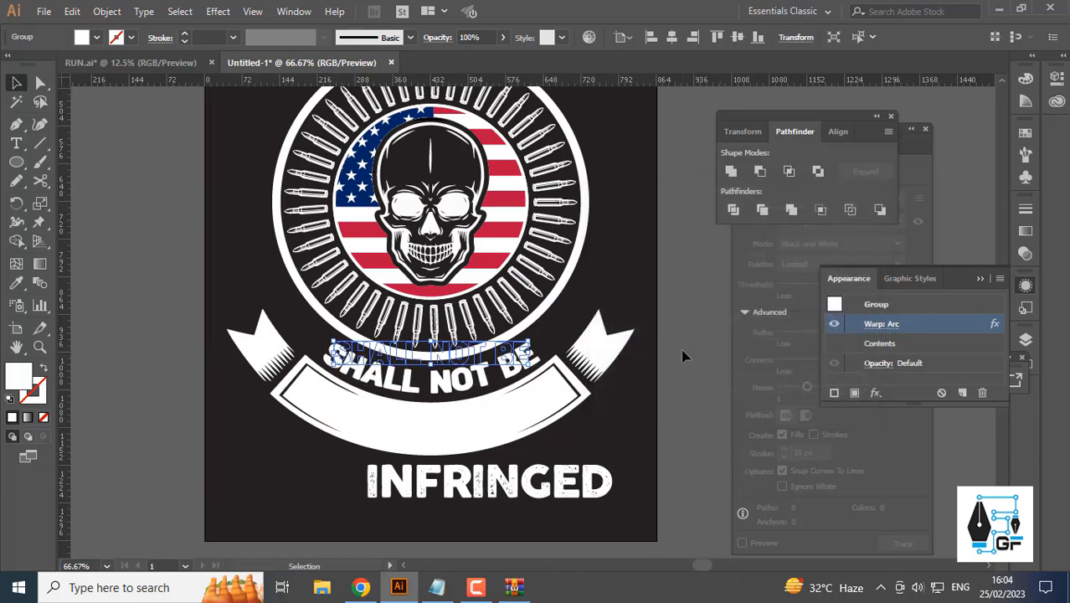
- Nudge the lower banner up slightly toward the SHALL NOT BE text and check the whole layout
{"action": "left_click", "coordinate": [559, 401]}
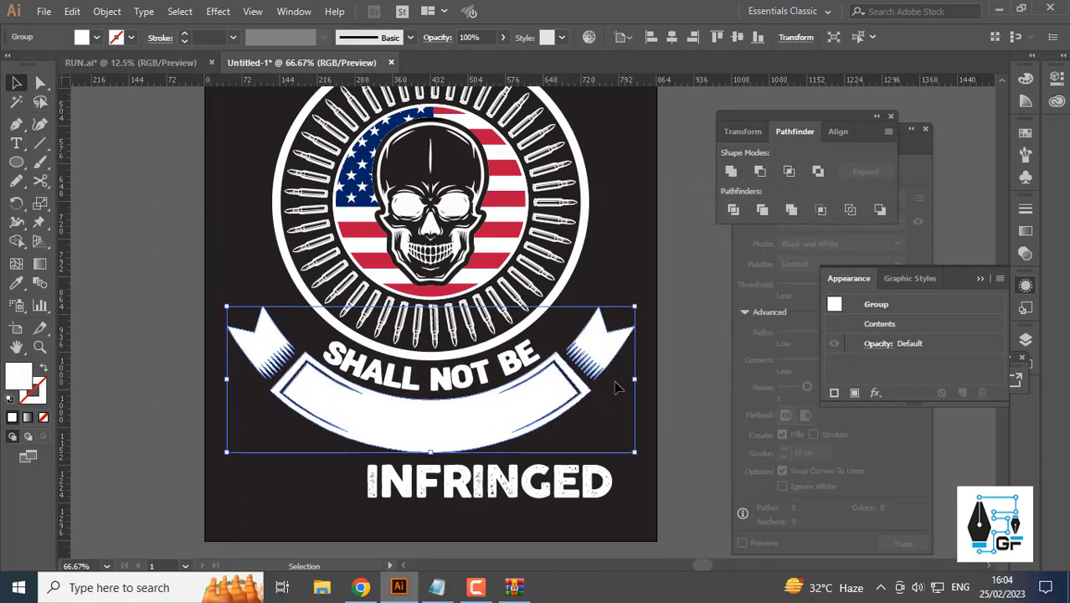
{"action": "left_click", "coordinate": [619, 318]}
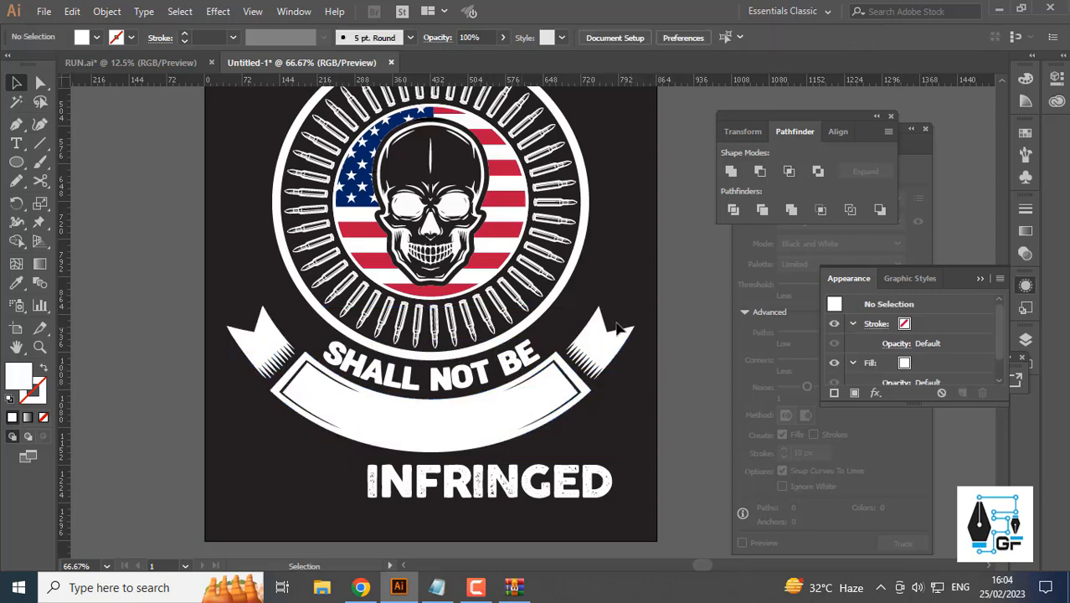
{"action": "scroll", "coordinate": [523, 324], "scroll_direction": "down", "scroll_amount": 5}
{"action": "scroll", "coordinate": [508, 393], "scroll_direction": "up", "scroll_amount": 2}
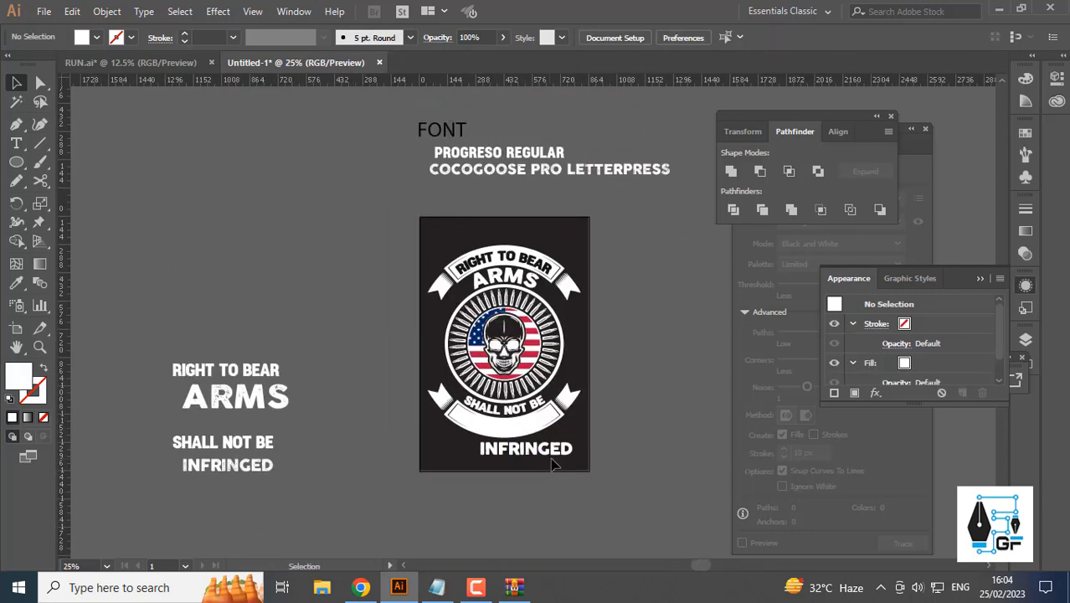
- Expand the appearance of the warped SHALL NOT BE text
{"action": "scroll", "coordinate": [506, 393], "scroll_direction": "up", "scroll_amount": 3}
{"action": "left_click", "coordinate": [569, 435]}
{"action": "left_click", "coordinate": [483, 328]}
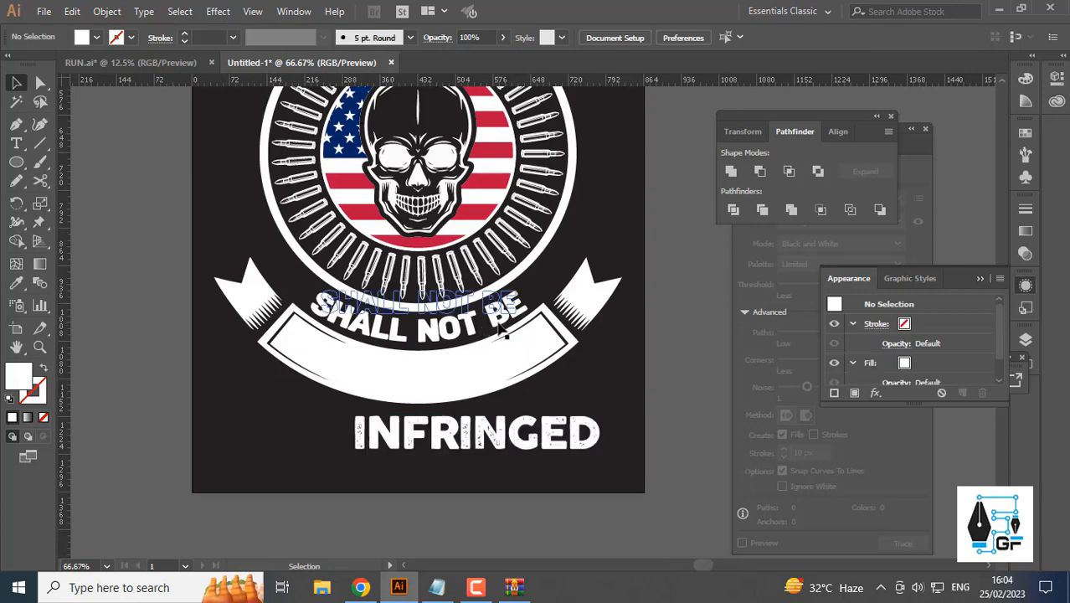
{"action": "left_click", "coordinate": [108, 12]}
{"action": "left_click", "coordinate": [167, 174]}
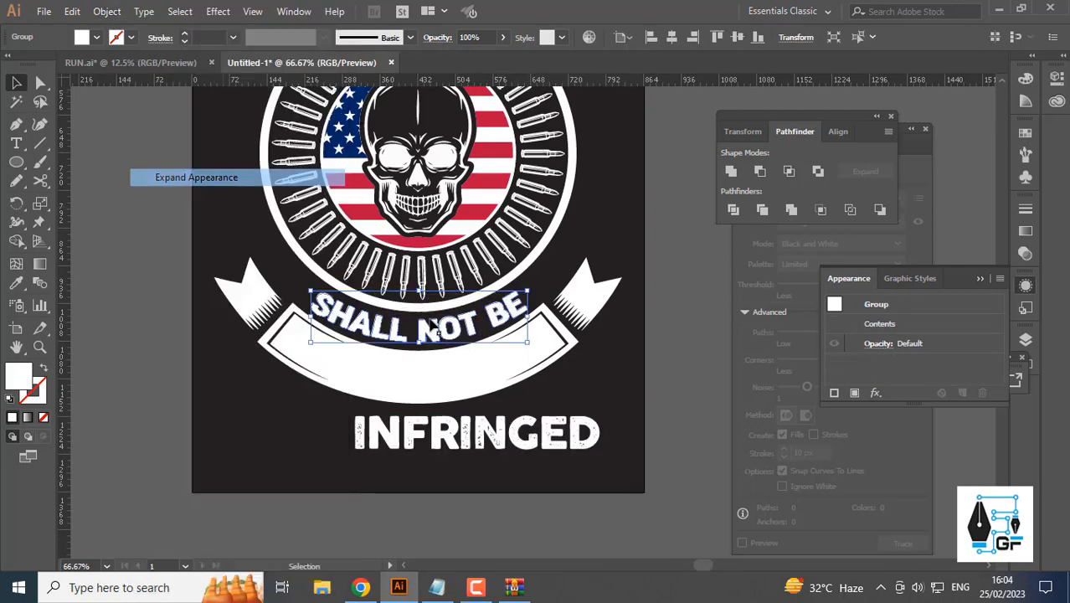
{"action": "left_click", "coordinate": [636, 464]}
- Scale the INFRINGED text down slightly and place it centered over the lower banner
{"action": "left_click", "coordinate": [591, 435]}
{"action": "left_click_drag", "start_coordinate": [599, 432], "coordinate": [552, 433]}
{"action": "left_click_drag", "start_coordinate": [545, 432], "coordinate": [540, 356]}
{"action": "left_click_drag", "start_coordinate": [614, 239], "coordinate": [685, 275]}
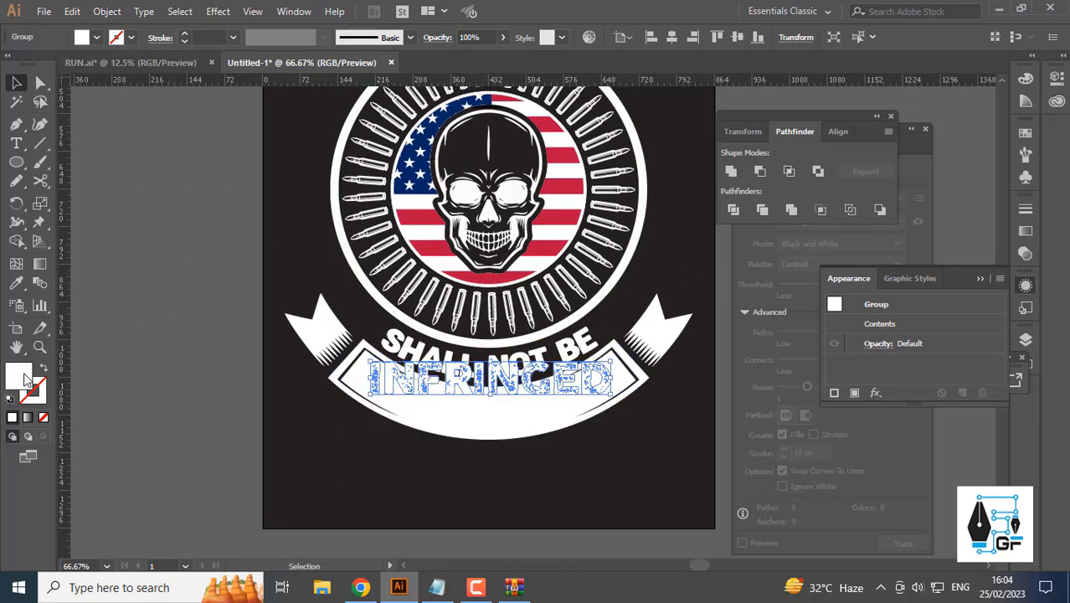
- Fill the INFRINGED text with color 111111 and bring it to the front of the banner
{"action": "double_click", "coordinate": [24, 376]}
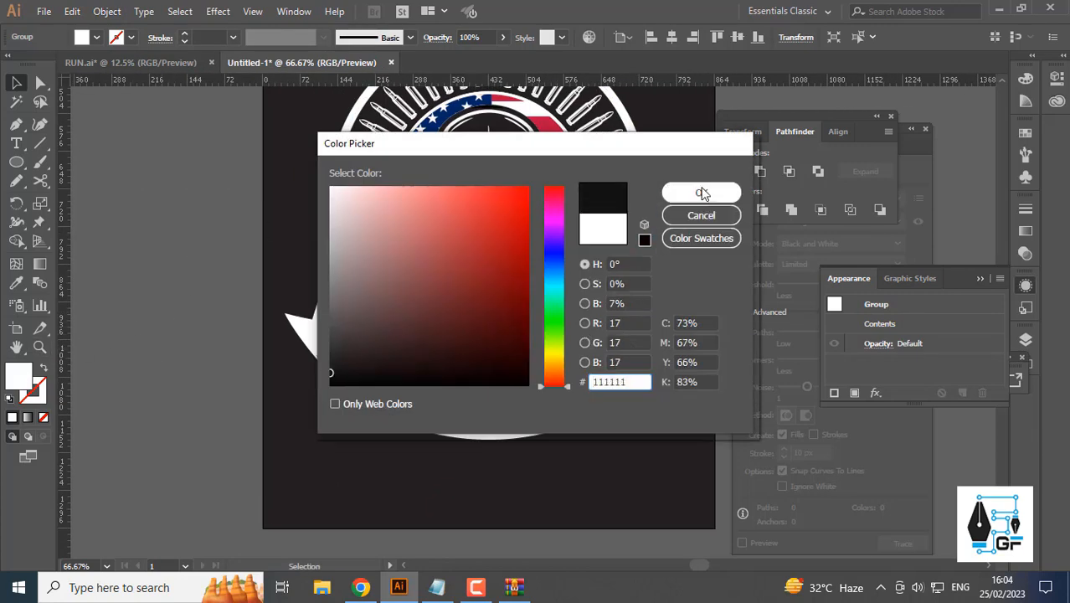
{"action": "left_click", "coordinate": [701, 193]}
{"action": "right_click", "coordinate": [456, 263]}
{"action": "left_click", "coordinate": [653, 433]}
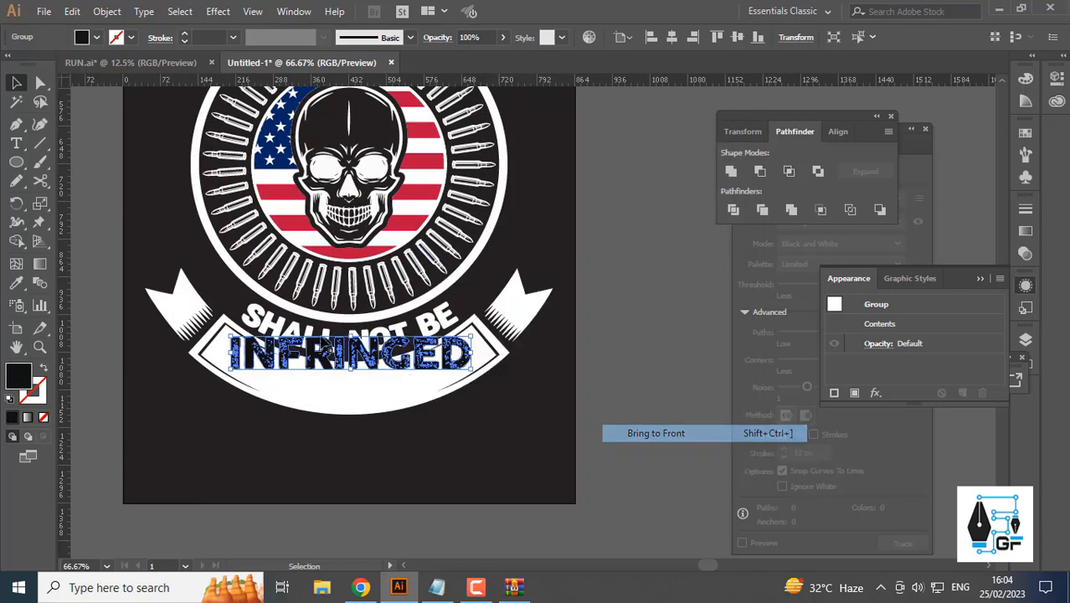
- Apply a horizontal Arc warp with a -38% bend to the INFRINGED text so it follows the lower banner
{"action": "left_click", "coordinate": [217, 12]}
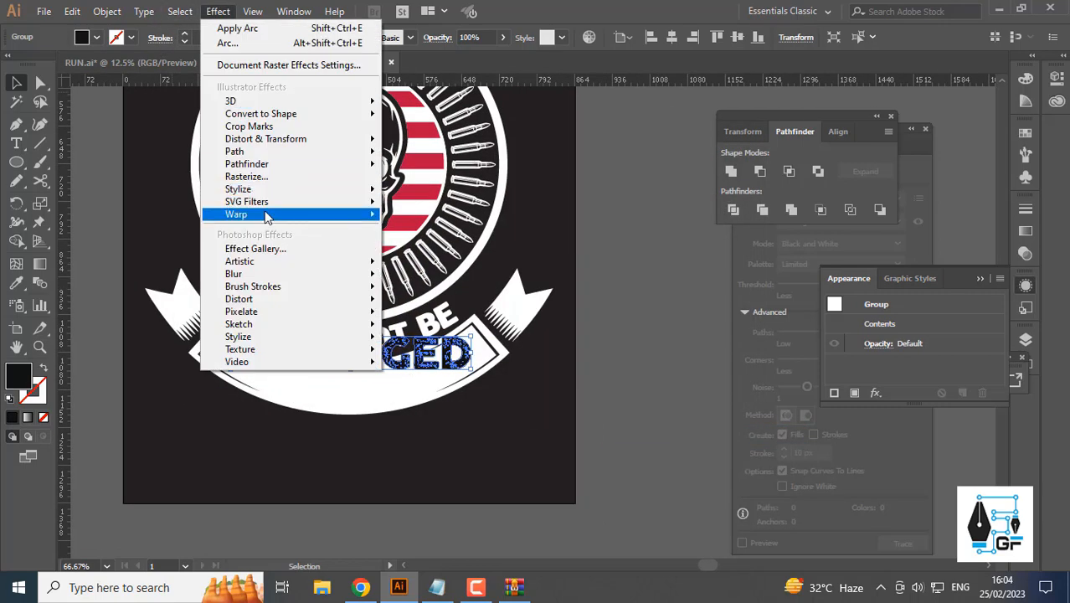
{"action": "mouse_move", "coordinate": [268, 215]}
{"action": "left_click", "coordinate": [389, 210]}
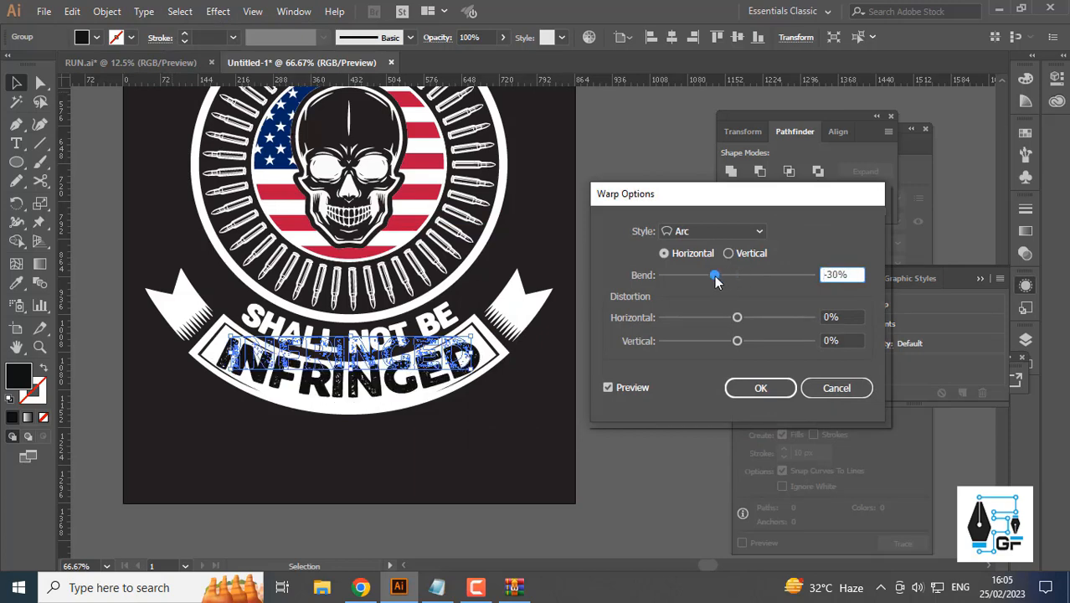
{"action": "key", "text": "Down"}
{"action": "key", "text": "Down"}
{"action": "key", "text": "Down"}
{"action": "key", "text": "Down"}
{"action": "key", "text": "Down"}
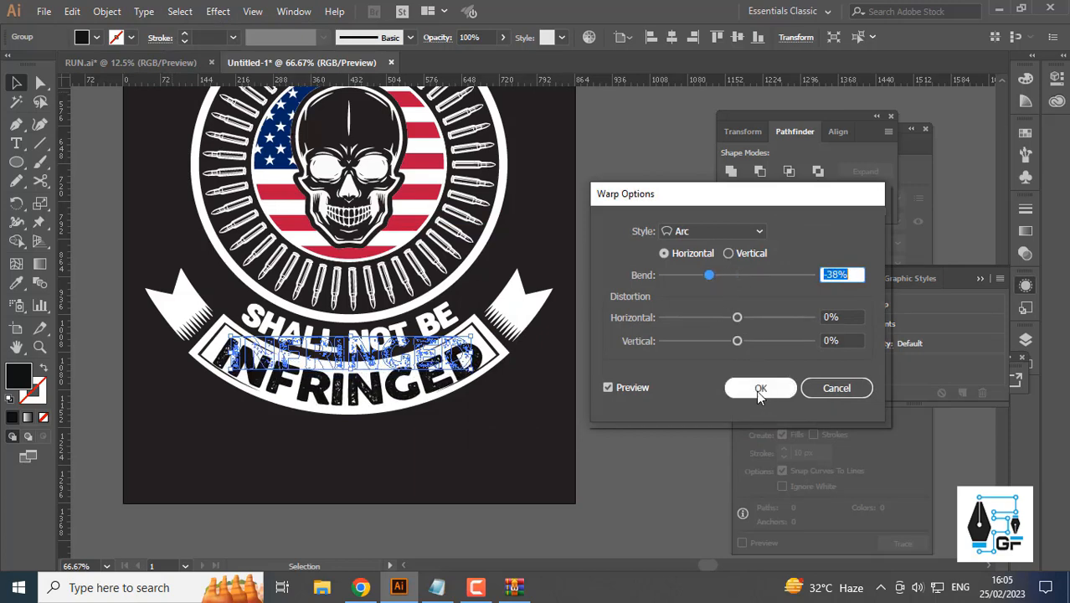
{"action": "left_click", "coordinate": [757, 389]}
{"action": "key", "text": "ctrl+equal"}
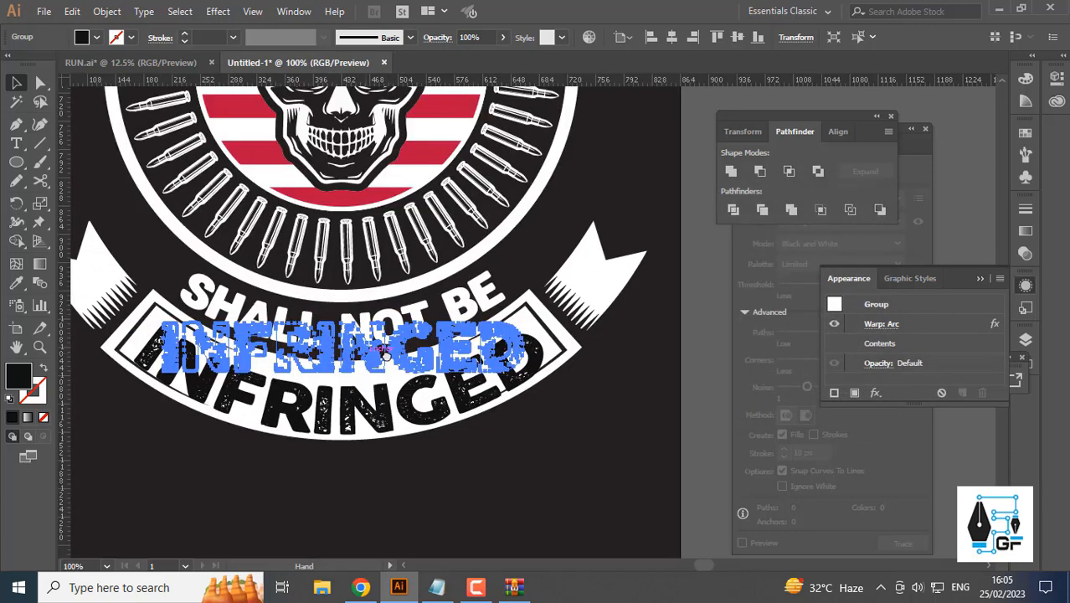
- Shift the INFRINGED text slightly and set its horizontal Arc warp bend to -39%
{"action": "mouse_move", "coordinate": [549, 343]}
{"action": "left_mouse_down"}
{"action": "mouse_move", "coordinate": [527, 353]}
{"action": "mouse_move", "coordinate": [544, 345]}
{"action": "left_mouse_up"}
{"action": "left_click", "coordinate": [881, 325]}
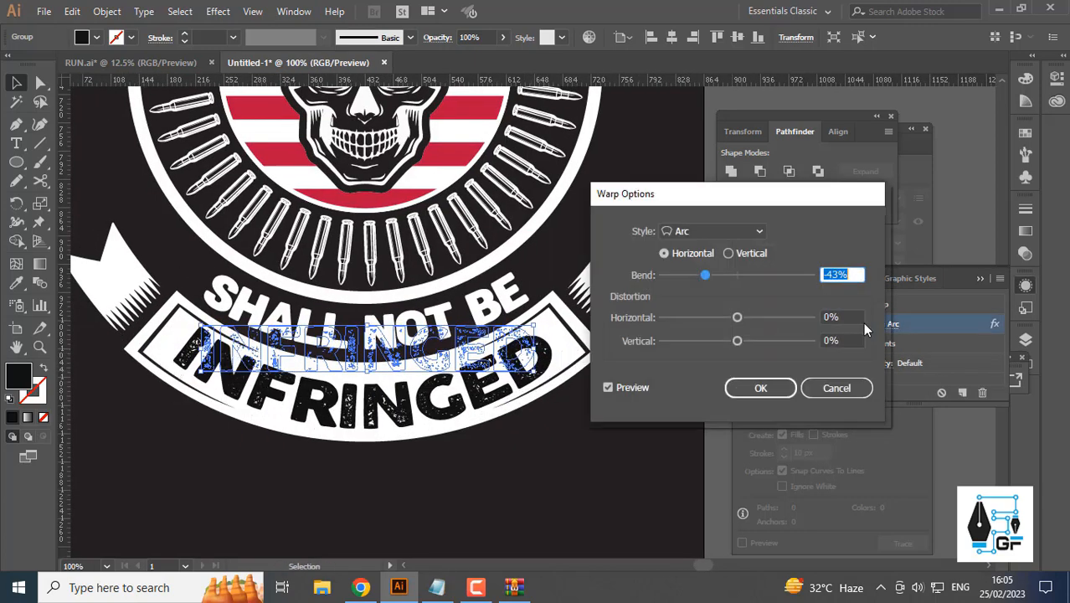
{"action": "left_click", "coordinate": [760, 387]}
- Scale the INFRINGED text down slightly and nudge it downward inside the lower banner
{"action": "mouse_move", "coordinate": [546, 347]}
{"action": "left_mouse_down"}
{"action": "mouse_move", "coordinate": [534, 400]}
{"action": "mouse_move", "coordinate": [544, 352]}
{"action": "mouse_move", "coordinate": [527, 348]}
{"action": "left_mouse_up"}
{"action": "key", "text": "Down"}
{"action": "key", "text": "Down"}
{"action": "key", "text": "Down"}
{"action": "key", "text": "Down"}
{"action": "key", "text": "Down"}
{"action": "key", "text": "Down"}
{"action": "key", "text": "Down"}
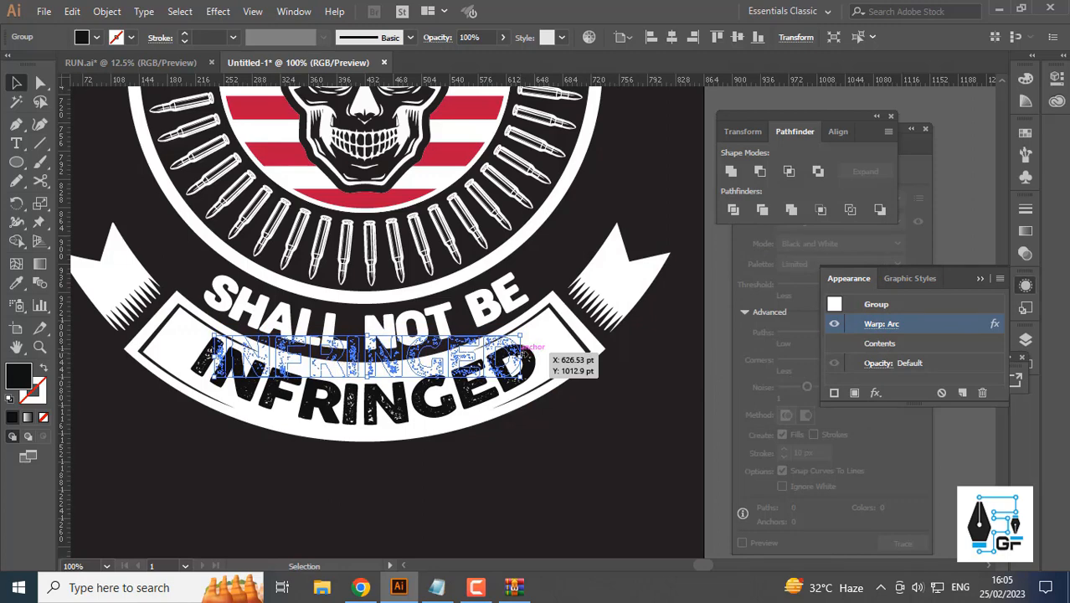
- Soften the Arc warp on INFRINGED slightly and nudge the text down to center it in the banner
{"action": "left_click", "coordinate": [878, 323]}
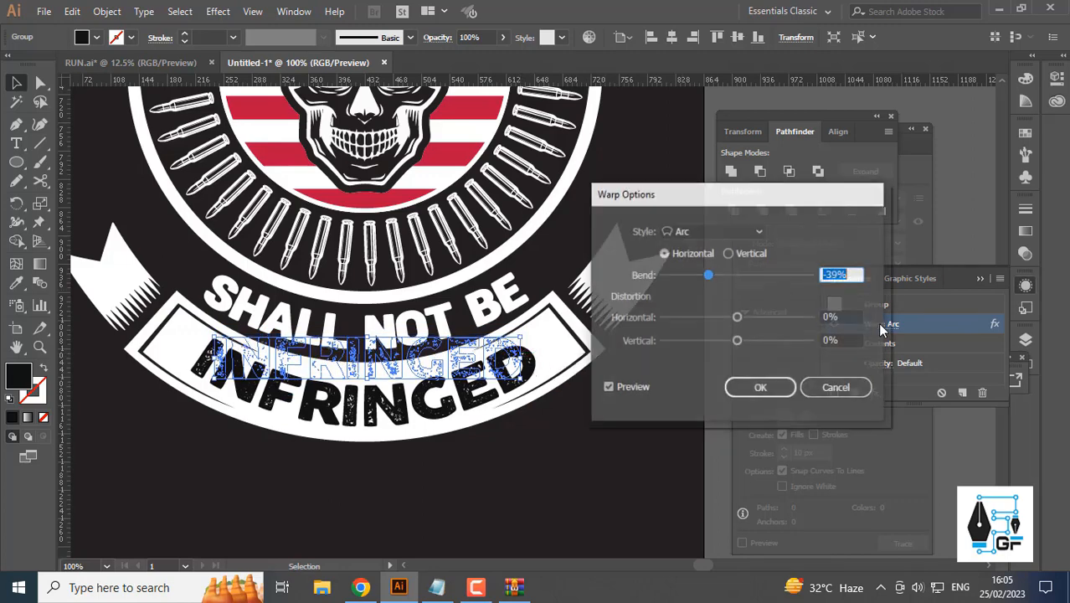
{"action": "left_click", "coordinate": [759, 388]}
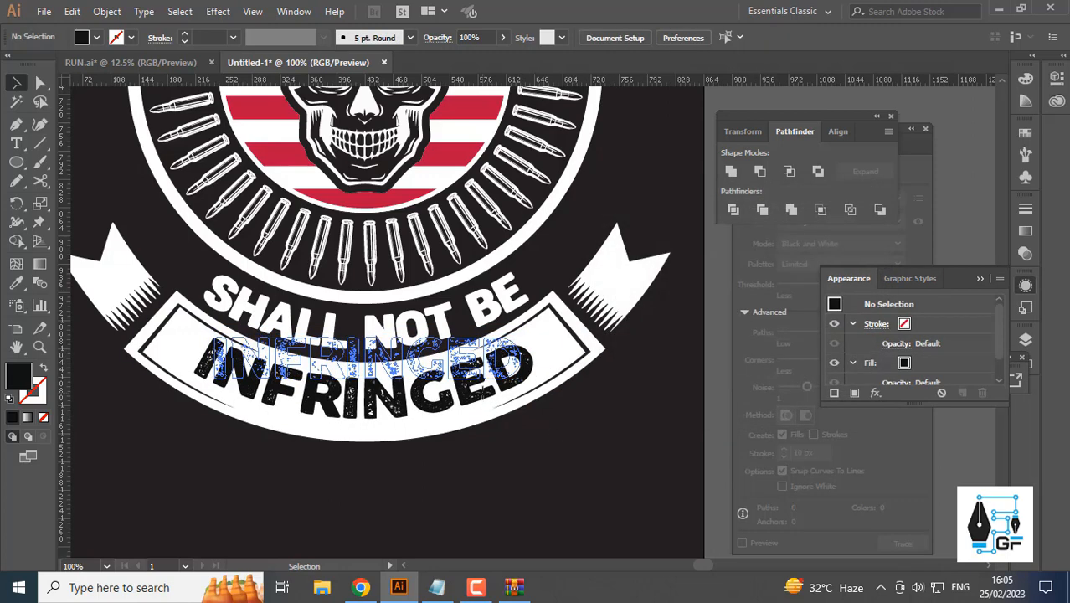
{"action": "key", "text": "Down"}
{"action": "key", "text": "Down"}
{"action": "key", "text": "Down"}
{"action": "left_click", "coordinate": [590, 424]}
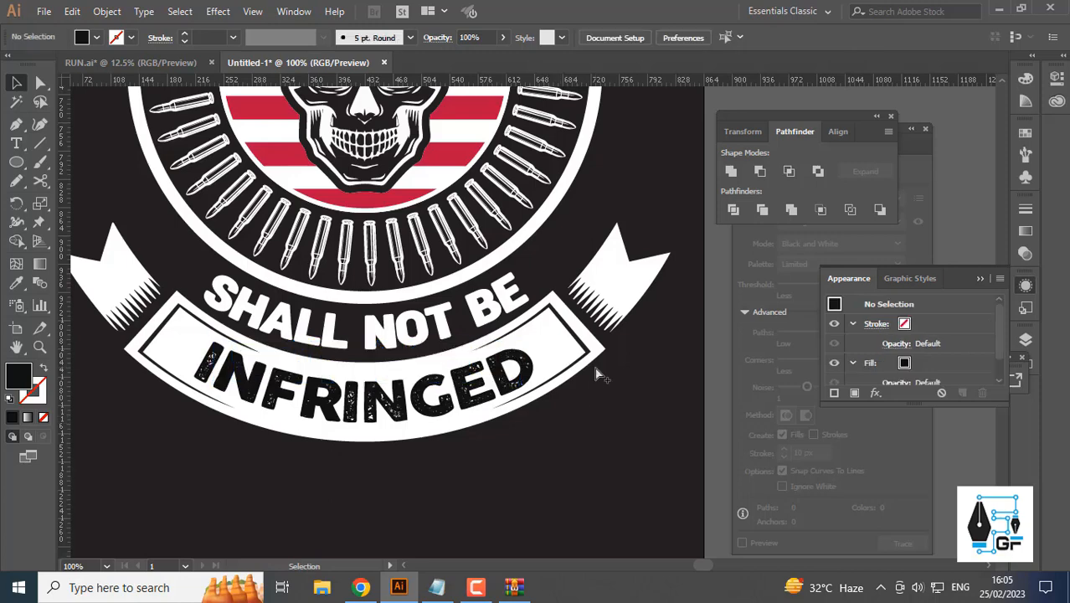
- Select the whole badge artwork, expand its appearance, and expand its fills and strokes
{"action": "scroll", "coordinate": [596, 369], "scroll_direction": "down", "scroll_amount": 4}
{"action": "left_click_drag", "start_coordinate": [595, 371], "coordinate": [530, 403]}
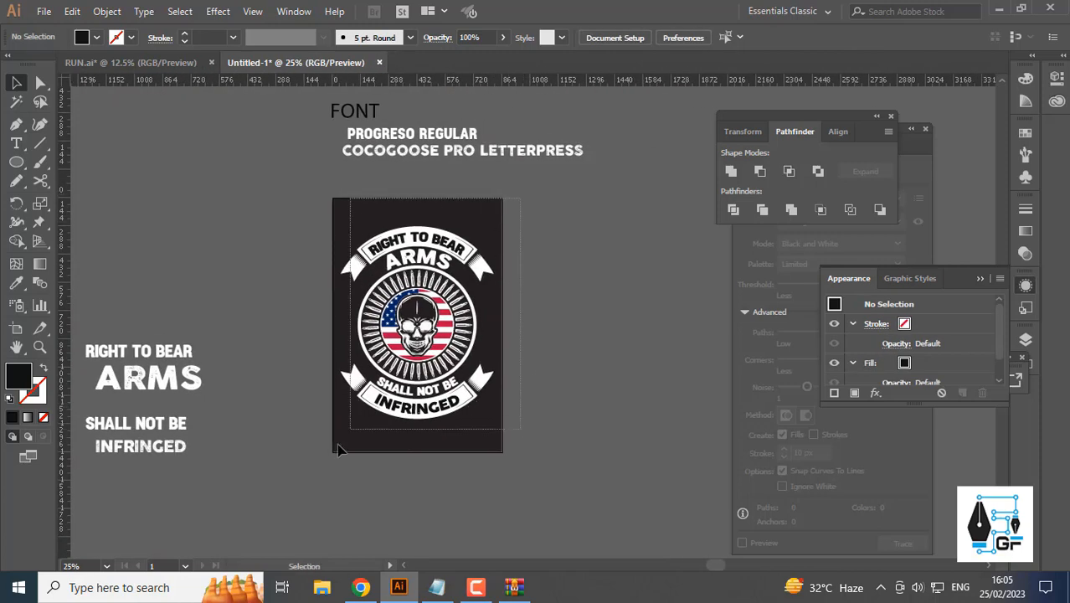
{"action": "left_click_drag", "start_coordinate": [338, 449], "coordinate": [335, 451]}
{"action": "left_click", "coordinate": [107, 11]}
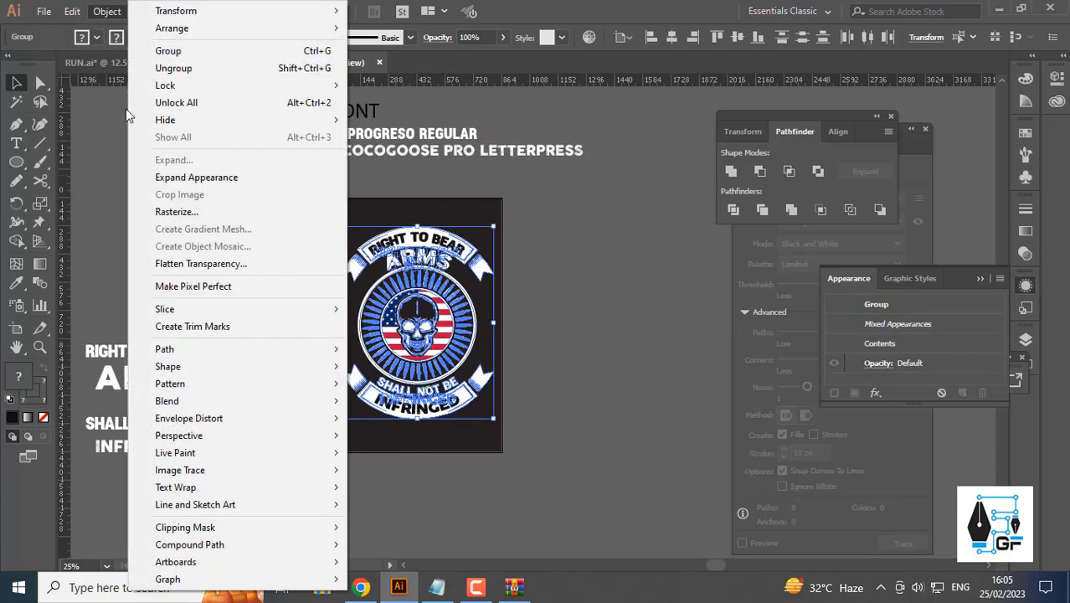
{"action": "left_click", "coordinate": [185, 177]}
{"action": "left_click", "coordinate": [107, 10]}
{"action": "left_click", "coordinate": [173, 160]}
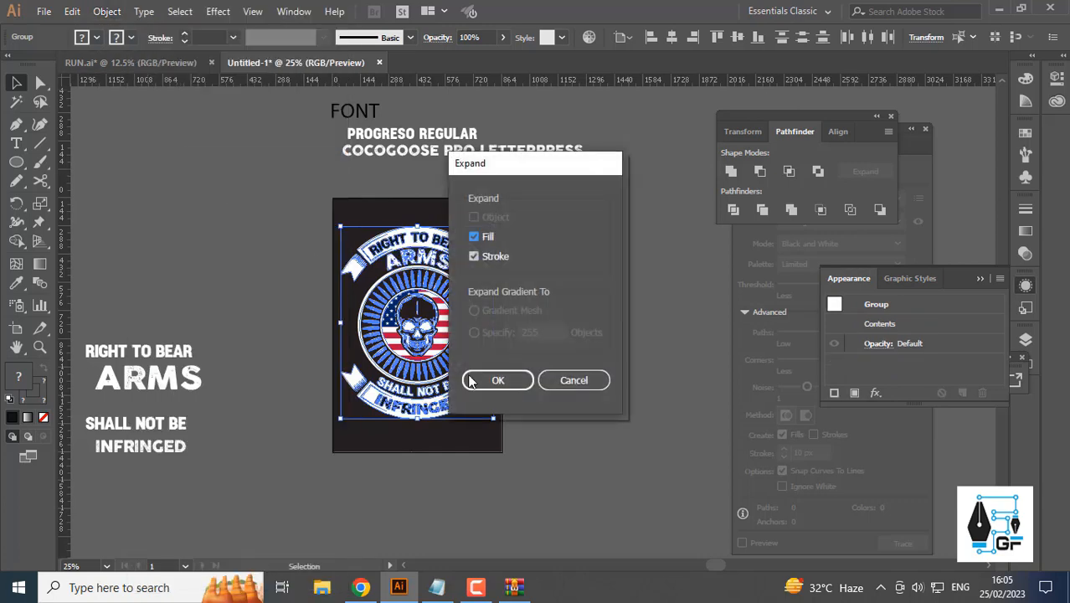
{"action": "left_click", "coordinate": [495, 378]}
{"action": "left_click", "coordinate": [552, 342]}
- Expand the fill of the complete badge artwork once more
{"action": "scroll", "coordinate": [505, 334], "scroll_direction": "up", "scroll_amount": 1}
{"action": "left_click_drag", "start_coordinate": [507, 333], "coordinate": [524, 290]}
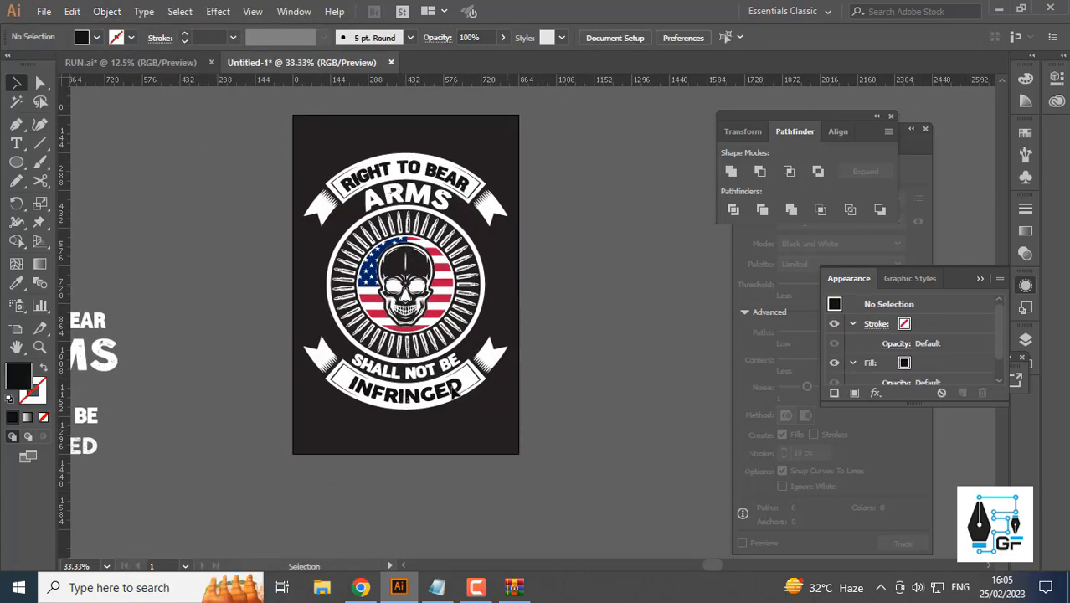
{"action": "left_click", "coordinate": [452, 389]}
{"action": "left_click", "coordinate": [111, 12]}
{"action": "left_click", "coordinate": [189, 161]}
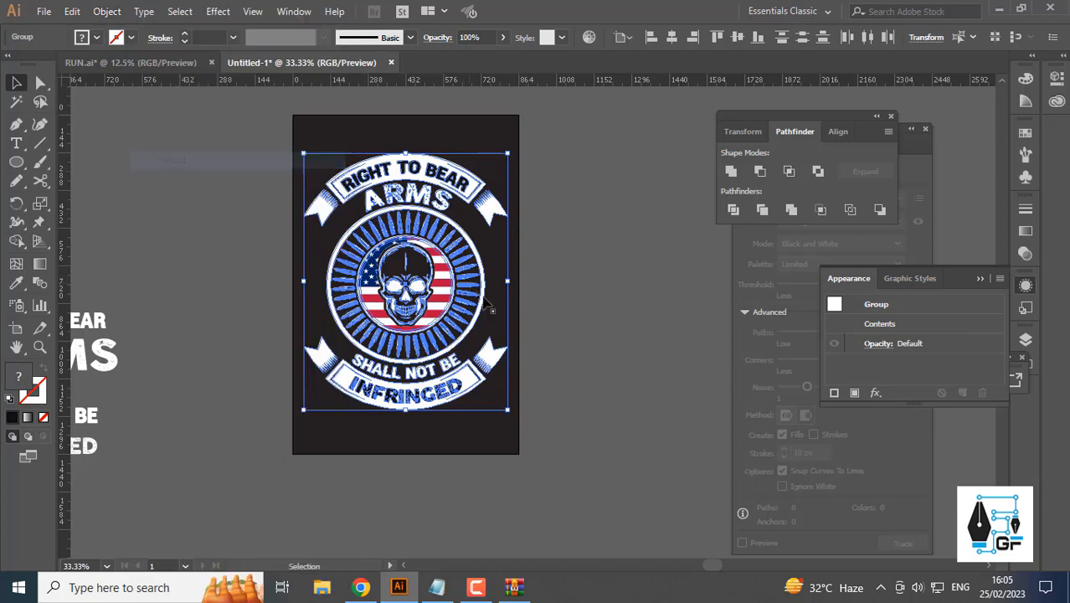
{"action": "left_click", "coordinate": [494, 378]}
{"action": "left_click", "coordinate": [544, 327]}
- Cut the RIGHT TO BEAR text out of the upper banner with Minus Front and expand the compound shape
{"action": "scroll", "coordinate": [360, 172], "scroll_direction": "up", "scroll_amount": 1}
{"action": "left_click_drag", "start_coordinate": [453, 162], "coordinate": [518, 131]}
{"action": "key", "text": "ctrl+z"}
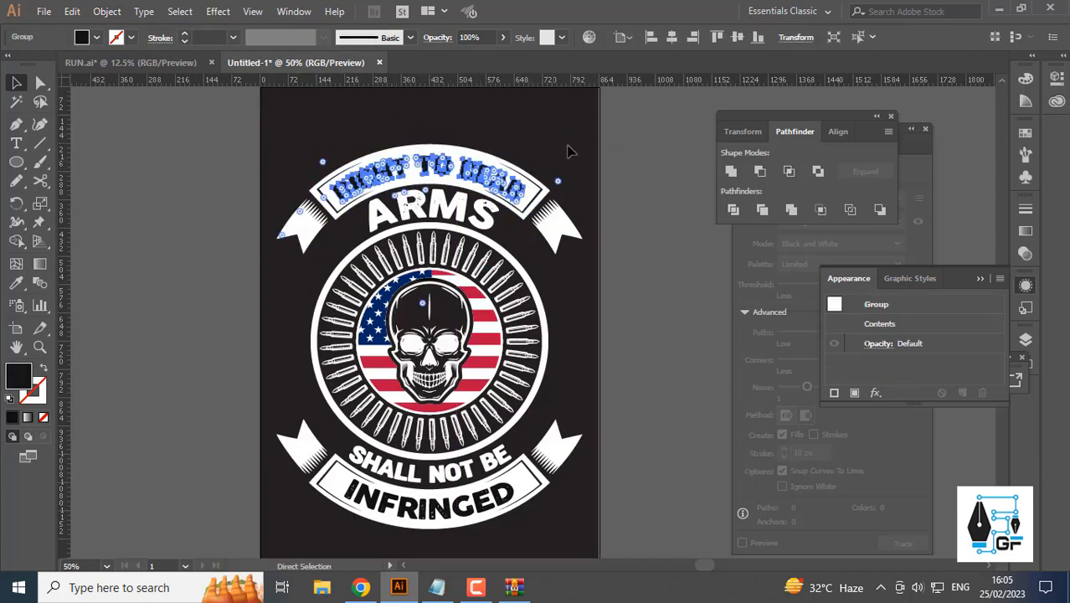
{"action": "left_click", "coordinate": [569, 152]}
{"action": "left_click", "coordinate": [527, 192]}
{"action": "left_click", "coordinate": [546, 204]}
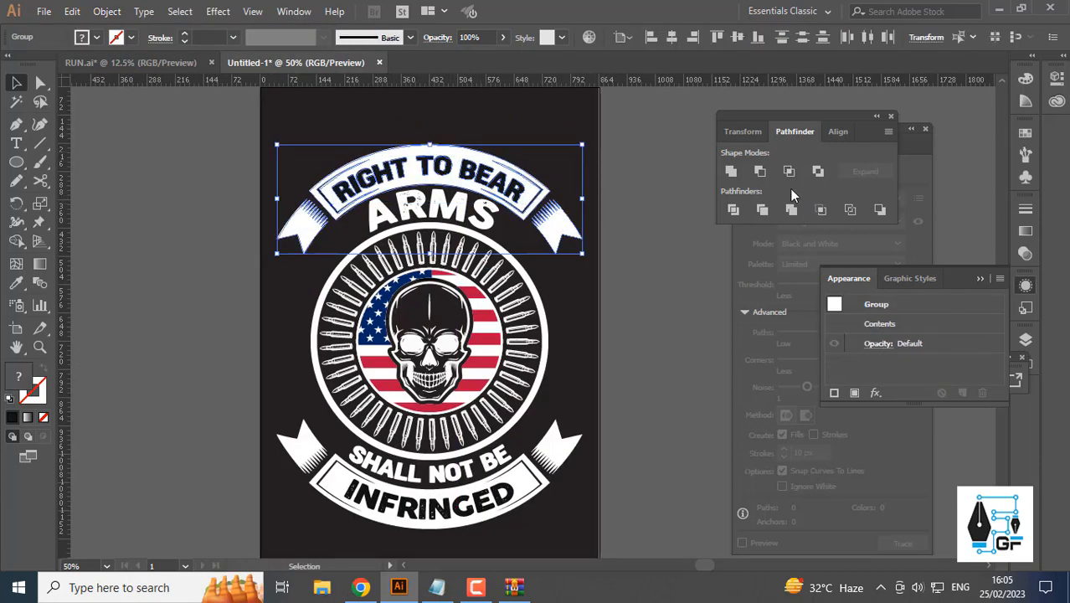
{"action": "left_click", "coordinate": [764, 174], "text": "alt"}
{"action": "left_click", "coordinate": [866, 172]}
{"action": "left_click", "coordinate": [628, 253]}
- Cut the INFRINGED text out of the lower banner with Minus Front and expand the result
{"action": "left_click_drag", "start_coordinate": [578, 447], "coordinate": [533, 366]}
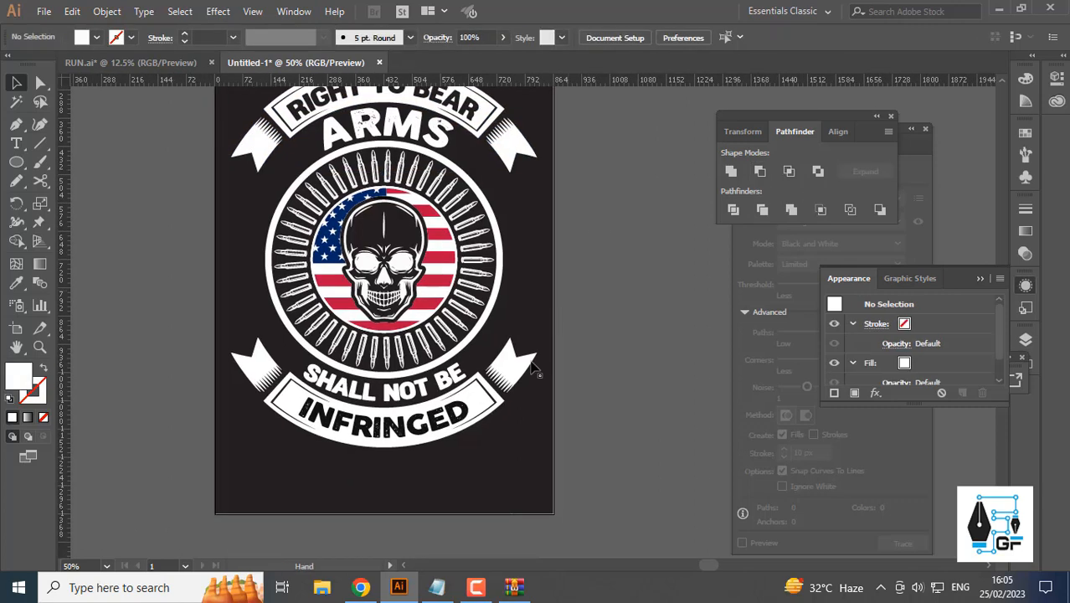
{"action": "left_click", "coordinate": [456, 409]}
{"action": "scroll", "coordinate": [501, 352], "scroll_direction": "down", "scroll_amount": 2}
{"action": "left_click", "coordinate": [483, 329], "text": "shift"}
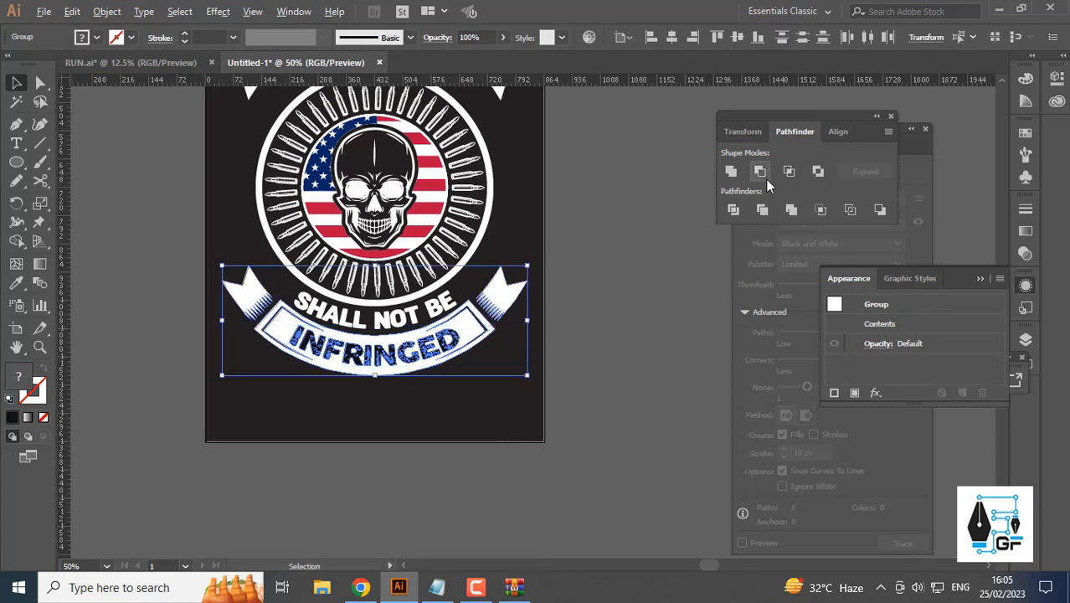
{"action": "left_click", "coordinate": [857, 172]}
{"action": "left_click", "coordinate": [570, 350]}
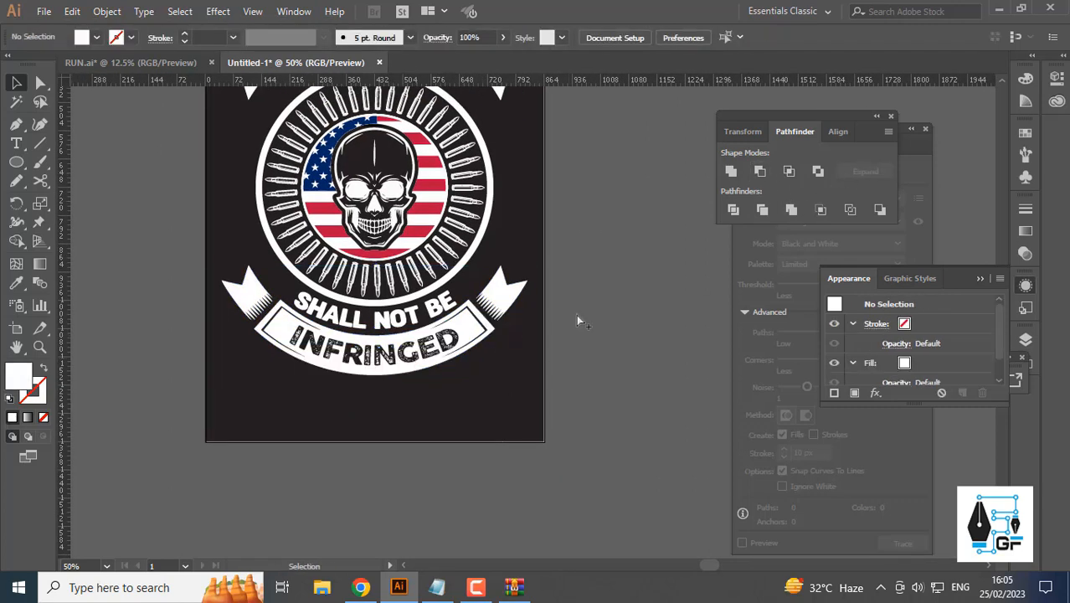
- Draw a small five-pointed star beside the start of ARMS with a white fill and no stroke
{"action": "scroll", "coordinate": [488, 404], "scroll_direction": "down", "scroll_amount": 2}
{"action": "scroll", "coordinate": [538, 352], "scroll_direction": "up", "scroll_amount": 2}
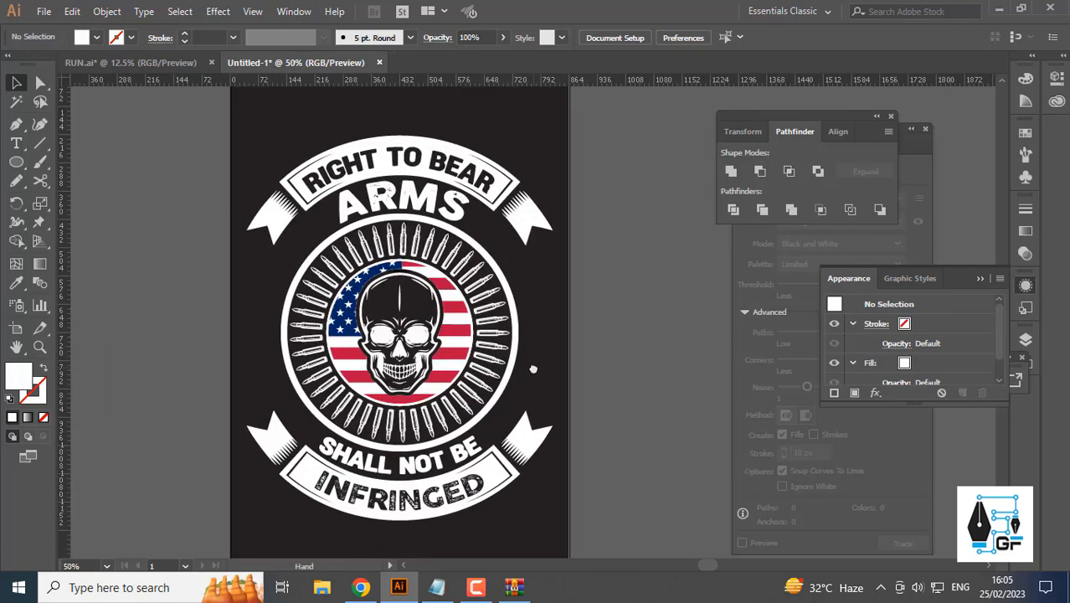
{"action": "scroll", "coordinate": [362, 171], "scroll_direction": "up", "scroll_amount": 2}
{"action": "key", "text": "shift+x"}
{"action": "right_click", "coordinate": [17, 162]}
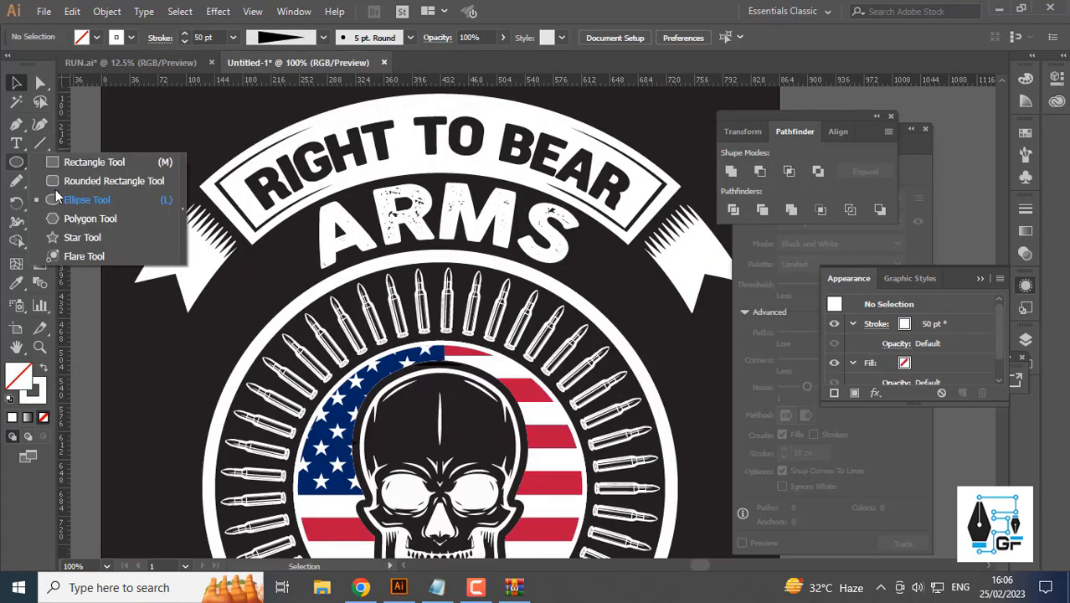
{"action": "left_click", "coordinate": [70, 240]}
{"action": "scroll", "coordinate": [288, 285], "scroll_direction": "up", "scroll_amount": 1}
{"action": "left_click_drag", "start_coordinate": [294, 266], "coordinate": [311, 300]}
{"action": "key", "text": "ctrl+z"}
{"action": "mouse_move", "coordinate": [284, 242]}
{"action": "left_mouse_down"}
{"action": "mouse_move", "coordinate": [299, 279]}
{"action": "mouse_move", "coordinate": [308, 255]}
{"action": "mouse_move", "coordinate": [224, 318]}
{"action": "left_mouse_up"}
{"action": "key", "text": "v"}
{"action": "left_click", "coordinate": [295, 251]}
{"action": "key", "text": "shift+x"}
{"action": "left_click", "coordinate": [314, 256]}
- Place a copy of the star diagonally below the first and group the two stars
{"action": "left_click", "coordinate": [191, 370]}
{"action": "left_click_drag", "start_coordinate": [231, 392], "coordinate": [219, 239]}
{"action": "scroll", "coordinate": [237, 277], "scroll_direction": "down", "scroll_amount": 4}
{"action": "scroll", "coordinate": [259, 267], "scroll_direction": "up", "scroll_amount": 1}
{"action": "left_click", "coordinate": [193, 267]}
- Reflect a copy of the star pair and place it symmetrically on the other side of ARMS
{"action": "right_click", "coordinate": [219, 239]}
{"action": "mouse_move", "coordinate": [282, 397]}
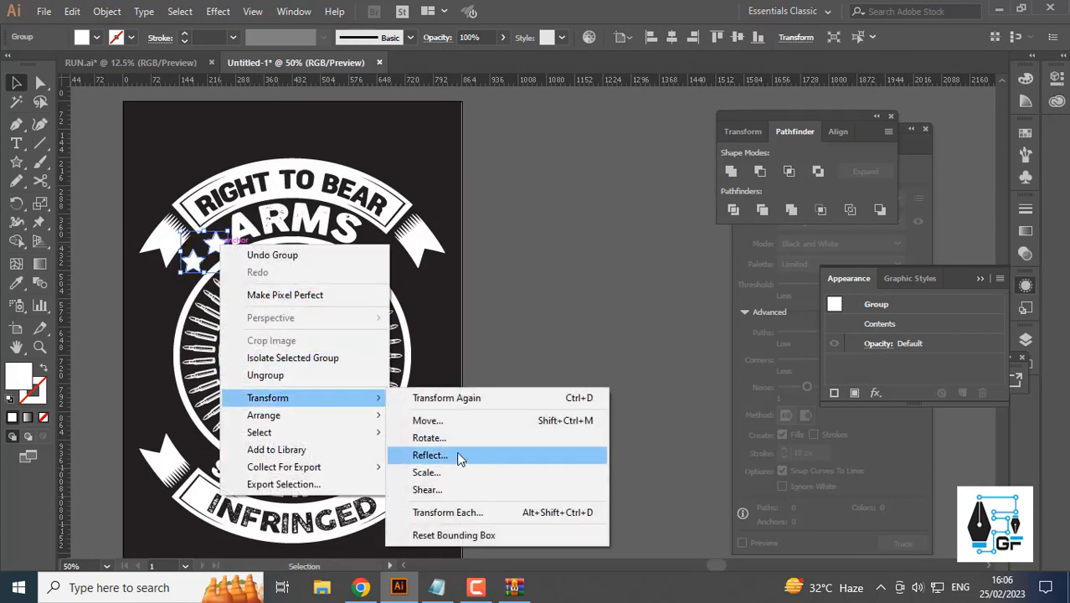
{"action": "left_click", "coordinate": [468, 451]}
{"action": "left_click", "coordinate": [465, 389]}
{"action": "left_click_drag", "start_coordinate": [210, 255], "coordinate": [398, 289]}
{"action": "scroll", "coordinate": [398, 288], "scroll_direction": "down", "scroll_amount": 3}
{"action": "scroll", "coordinate": [393, 297], "scroll_direction": "up", "scroll_amount": 1}
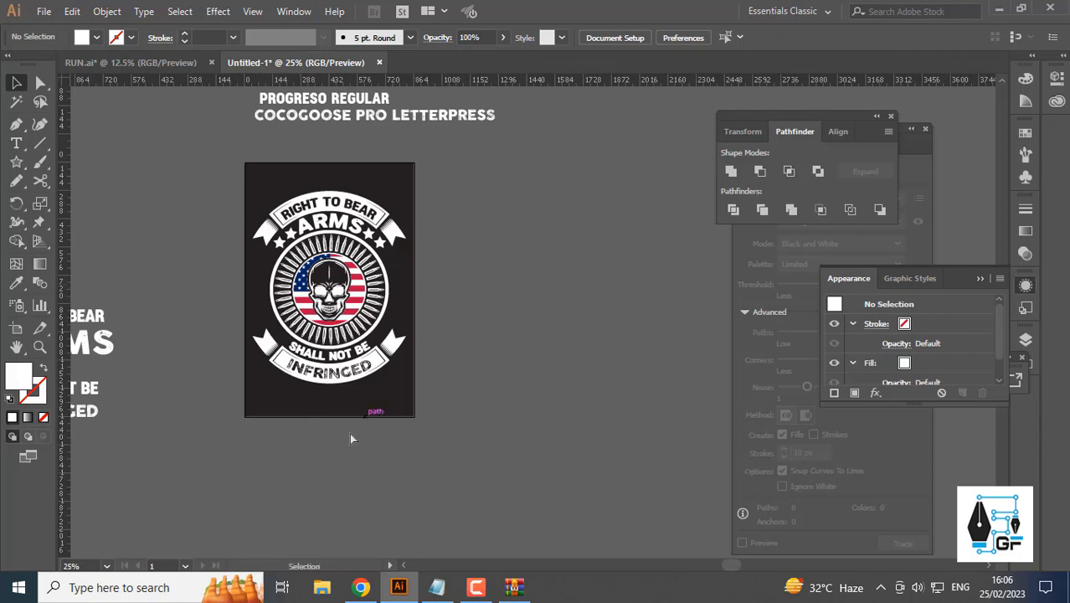
- Copy the rifle silhouette from RUN.ai and paste it into the Untitled-1 document
{"action": "scroll", "coordinate": [351, 438], "scroll_direction": "up", "scroll_amount": 1}
{"action": "scroll", "coordinate": [377, 435], "scroll_direction": "up", "scroll_amount": 1}
{"action": "left_click_drag", "start_coordinate": [342, 452], "coordinate": [369, 456]}
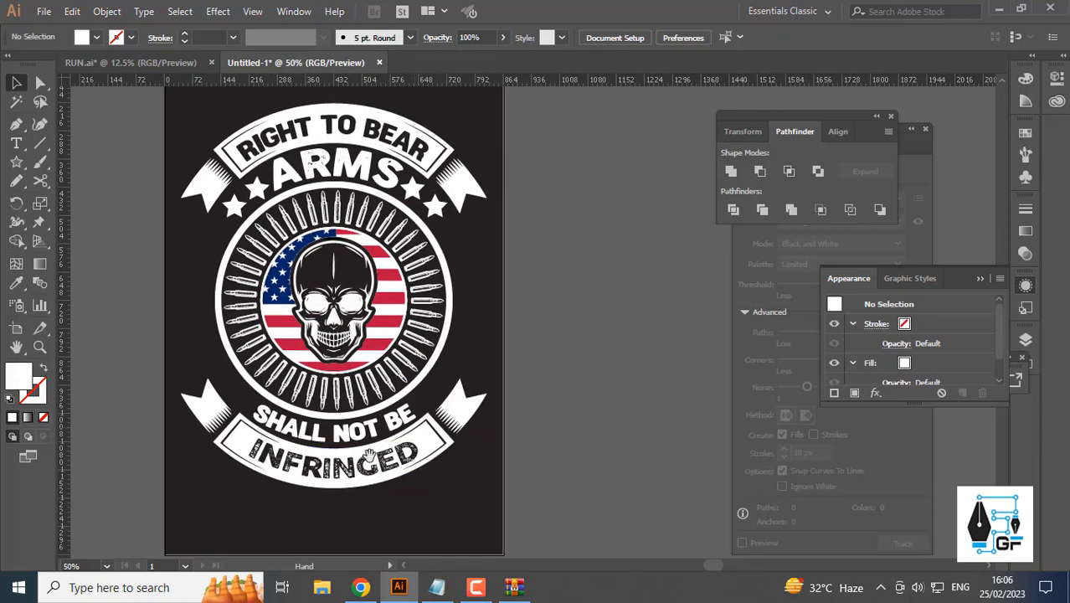
{"action": "left_click", "coordinate": [184, 63]}
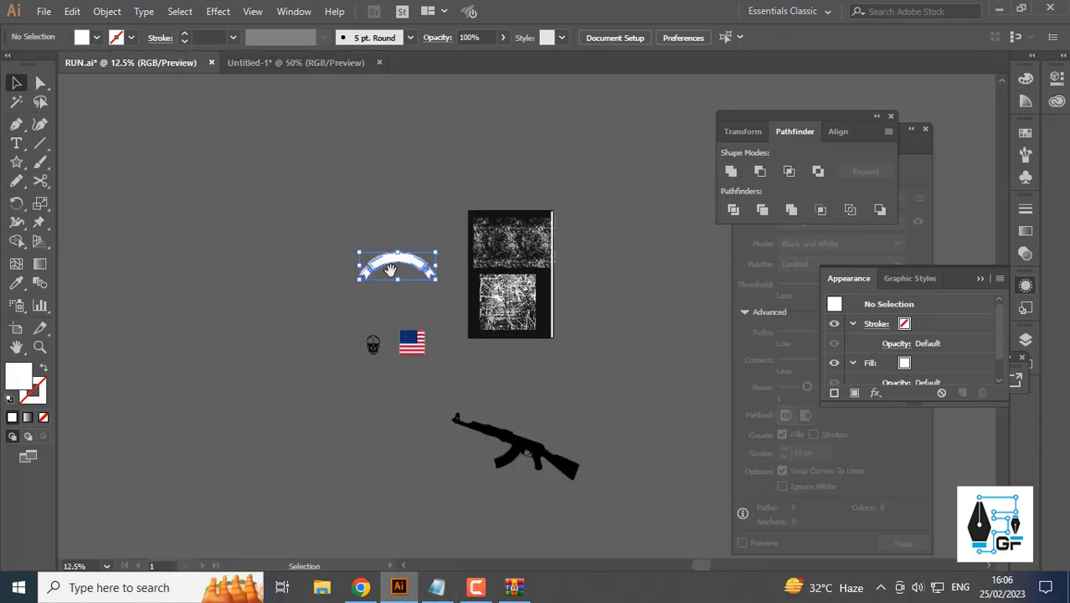
{"action": "key", "text": "ctrl+c"}
{"action": "left_click", "coordinate": [288, 64]}
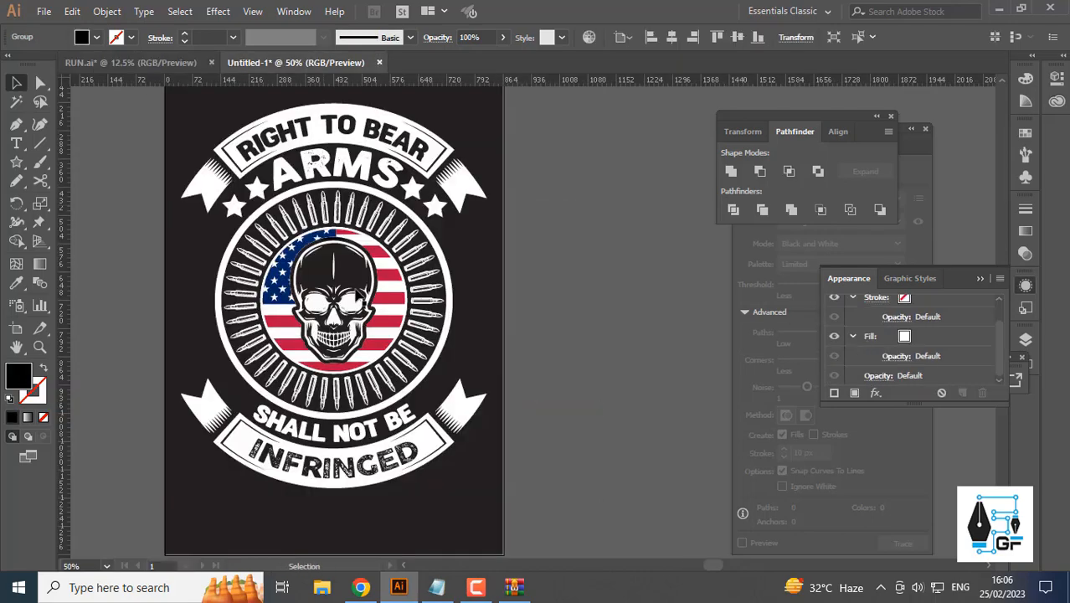
{"action": "left_click_drag", "start_coordinate": [337, 241], "coordinate": [245, 86]}
{"action": "key", "text": "ctrl+v"}
{"action": "scroll", "coordinate": [502, 280], "scroll_direction": "down", "scroll_amount": 3}
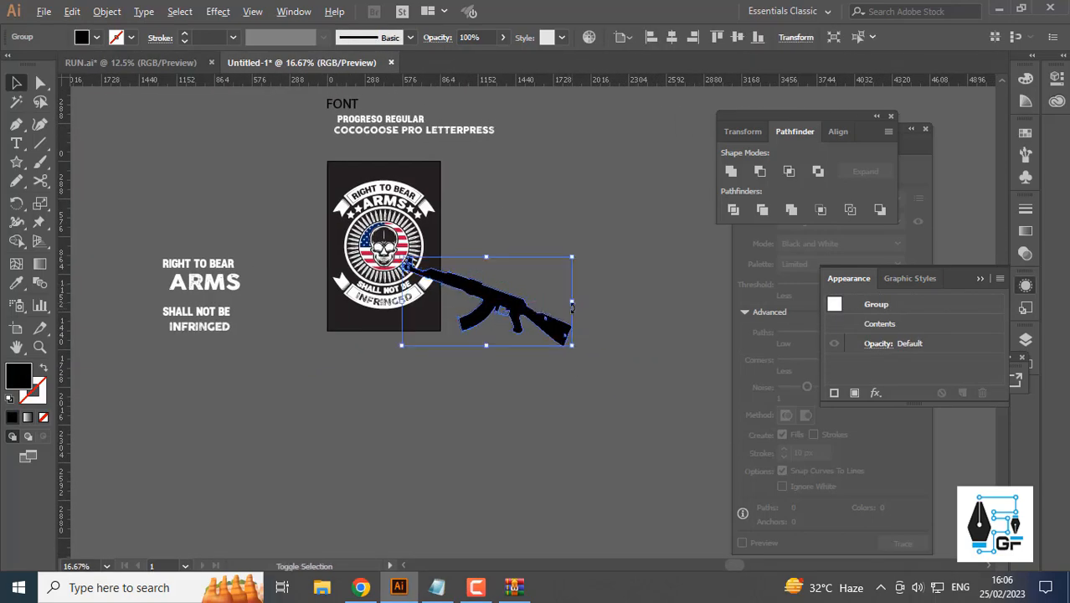
- Scale the pasted rifle down and fill it with white, ffffff
{"action": "left_click_drag", "start_coordinate": [572, 303], "coordinate": [543, 303]}
{"action": "scroll", "coordinate": [281, 118], "scroll_direction": "up", "scroll_amount": 1}
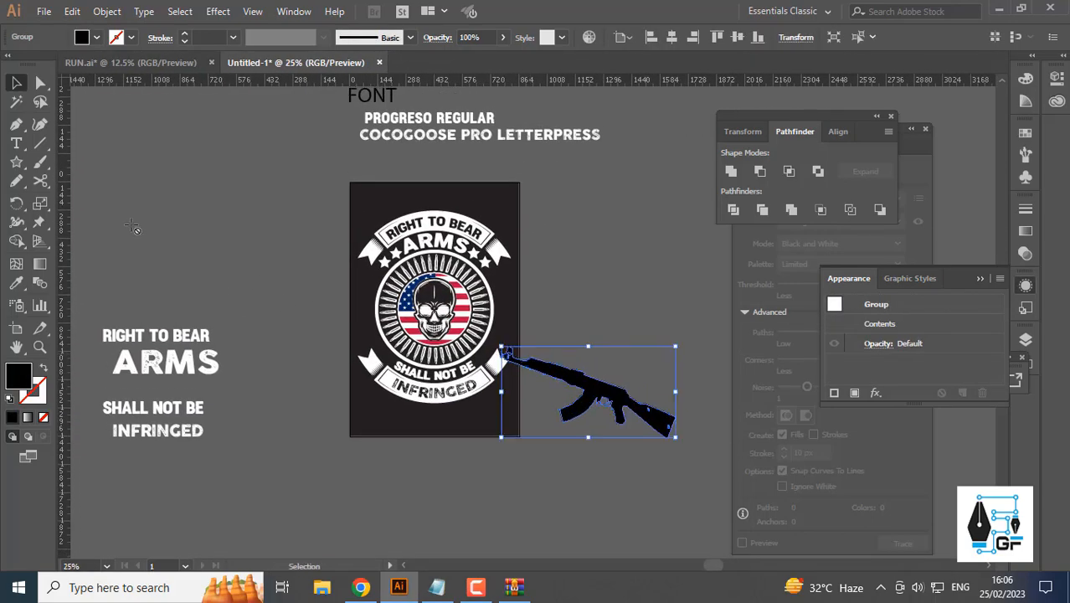
{"action": "double_click", "coordinate": [19, 379]}
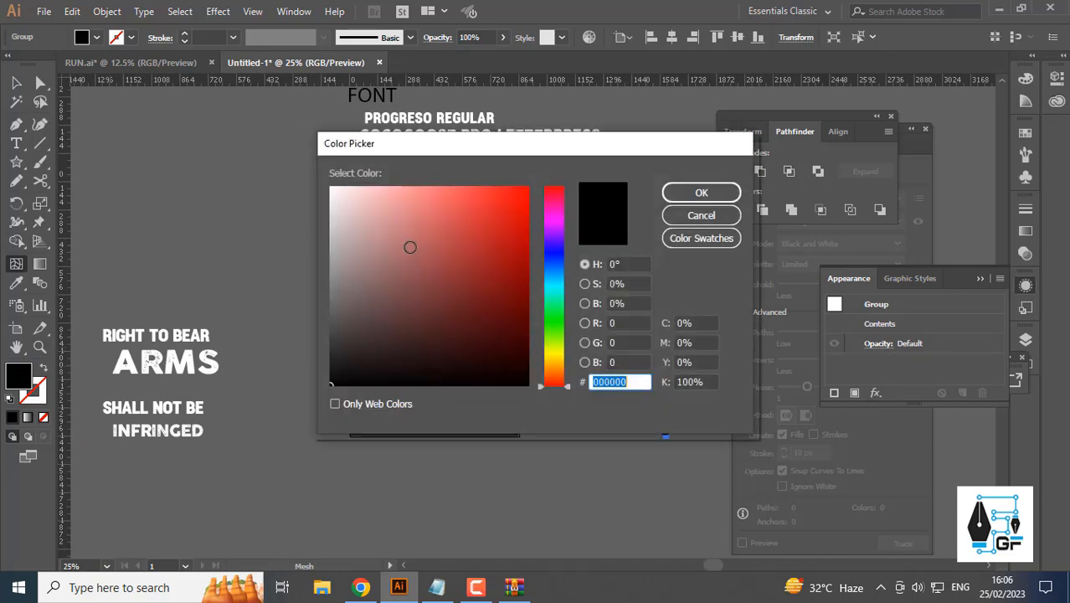
{"action": "type", "text": "ffffff"}
{"action": "left_click", "coordinate": [700, 191]}
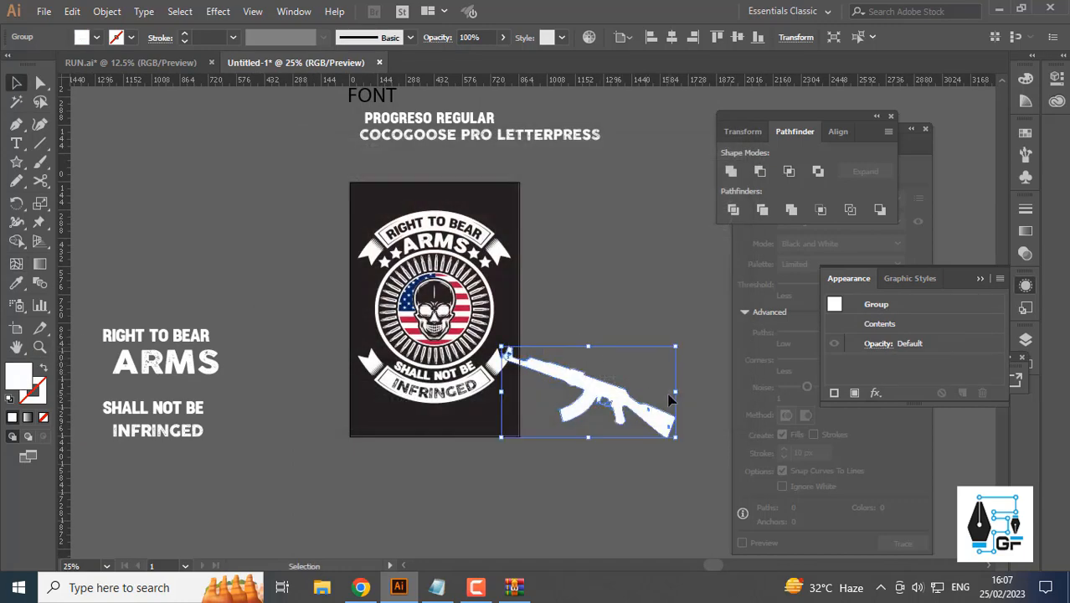
- Shrink the rifle further, rotate it so the barrel points diagonally upward, and move it near the lower banner's right tail
{"action": "left_click_drag", "start_coordinate": [675, 393], "coordinate": [630, 381]}
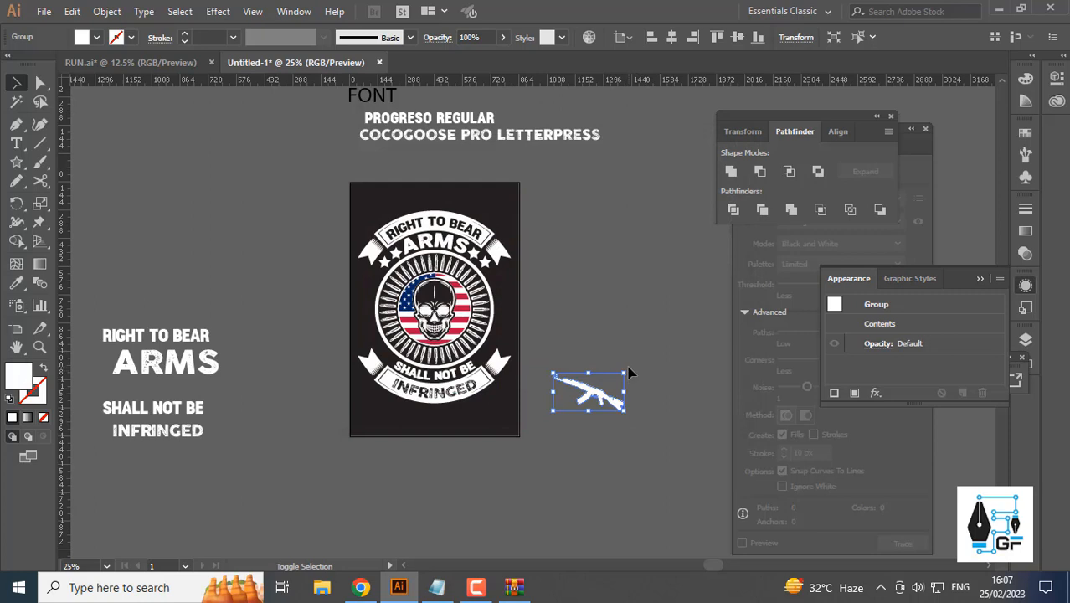
{"action": "left_click_drag", "start_coordinate": [591, 474], "coordinate": [593, 469]}
{"action": "scroll", "coordinate": [596, 410], "scroll_direction": "up", "scroll_amount": 1}
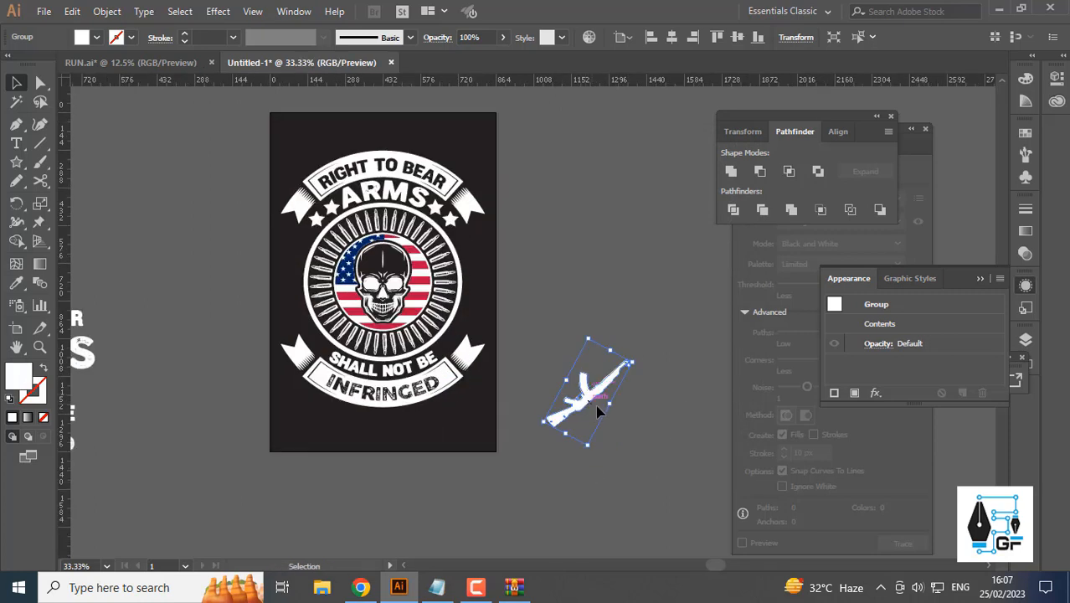
{"action": "left_click_drag", "start_coordinate": [629, 362], "coordinate": [471, 305]}
{"action": "scroll", "coordinate": [493, 305], "scroll_direction": "up", "scroll_amount": 2}
{"action": "scroll", "coordinate": [444, 347], "scroll_direction": "up", "scroll_amount": 2}
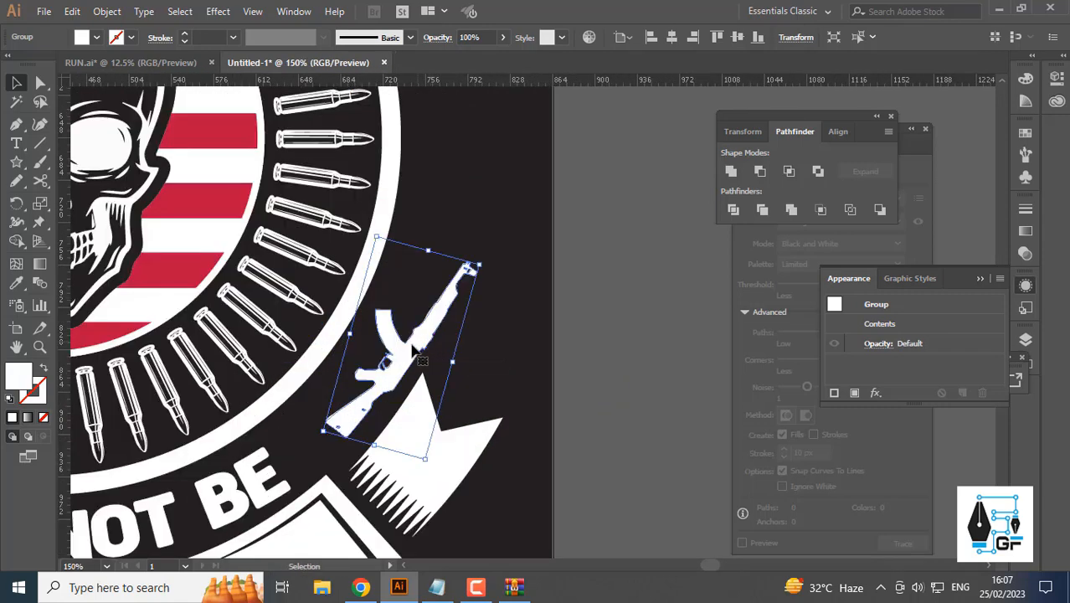
- Fine-tune the rifle's rotation and position so it fits between the bullet ring and the lower banner's right tail
{"action": "left_click_drag", "start_coordinate": [420, 341], "coordinate": [386, 369]}
{"action": "left_click_drag", "start_coordinate": [452, 287], "coordinate": [445, 334]}
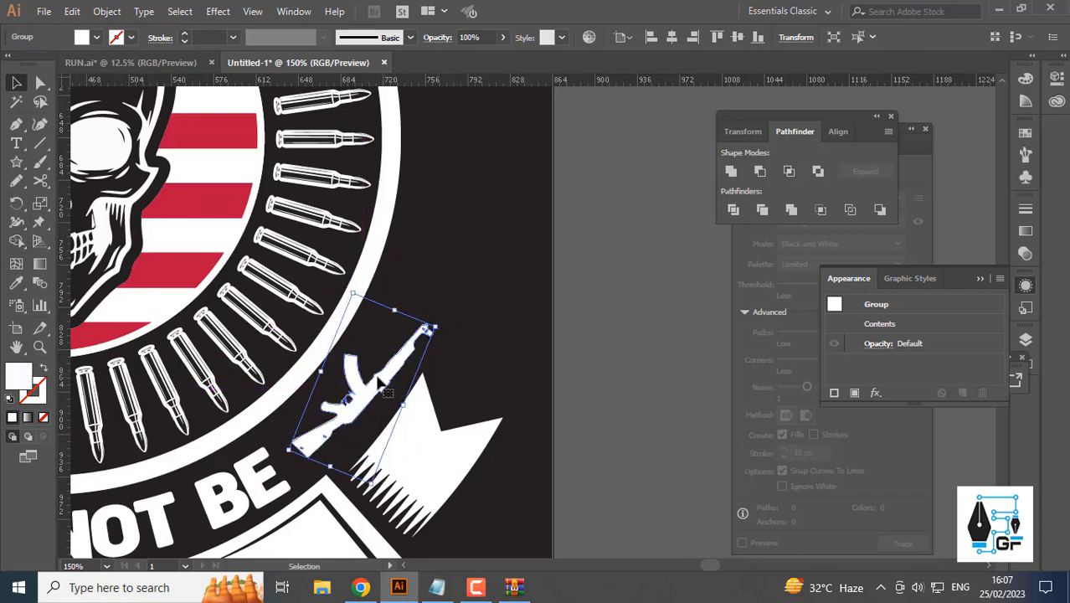
{"action": "left_click_drag", "start_coordinate": [381, 383], "coordinate": [383, 387]}
{"action": "left_click", "coordinate": [504, 310]}
{"action": "scroll", "coordinate": [508, 304], "scroll_direction": "down", "scroll_amount": 4}
{"action": "scroll", "coordinate": [507, 303], "scroll_direction": "up", "scroll_amount": 1}
{"action": "left_click", "coordinate": [475, 323]}
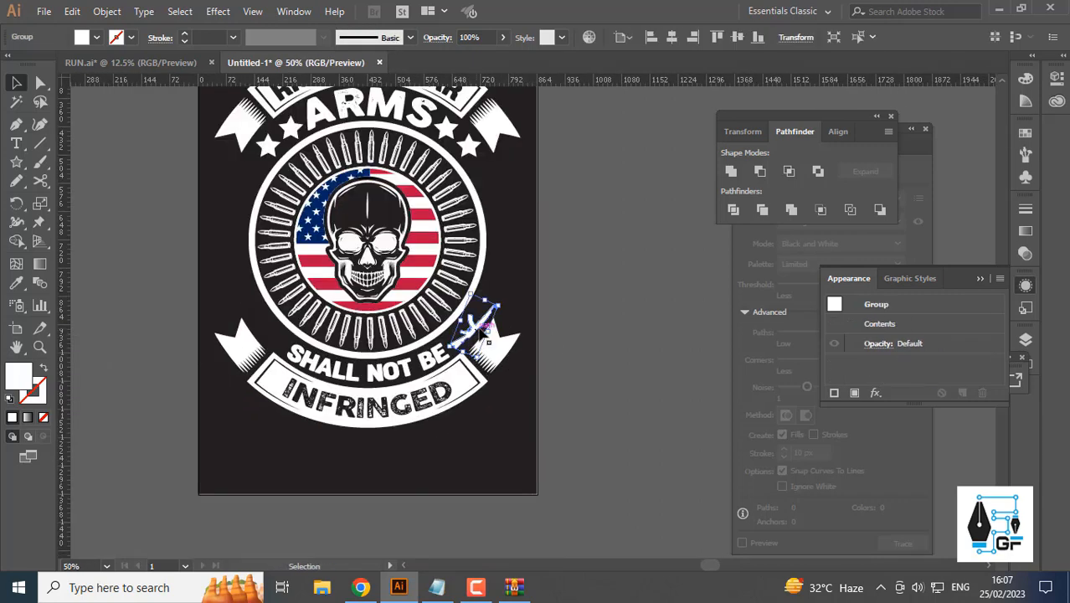
{"action": "left_click", "coordinate": [556, 295]}
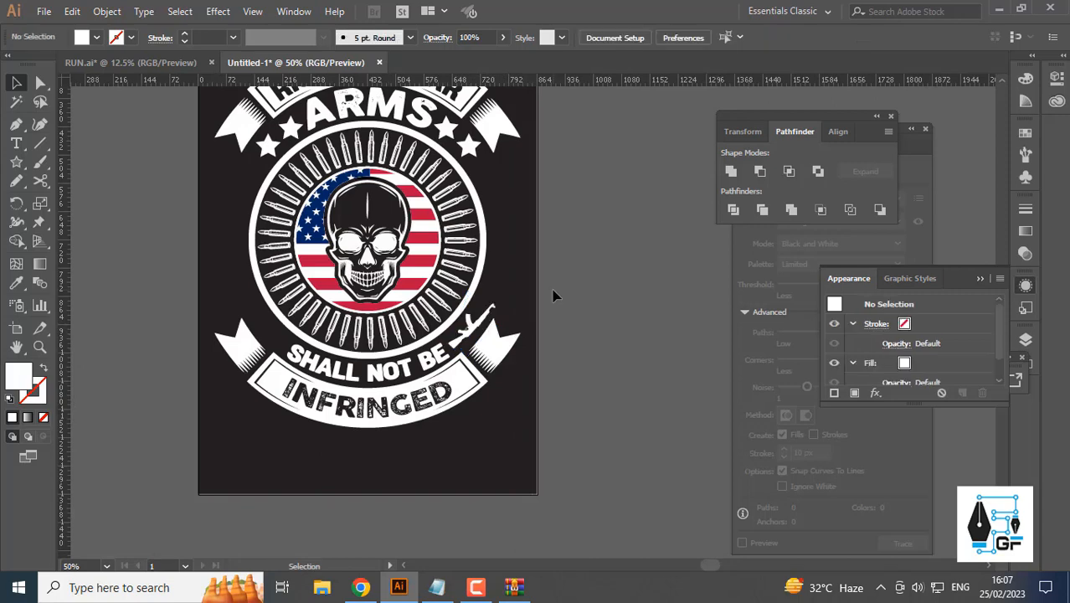
- Reflect a copy of the rifle and place it at the lower banner's left tail, mirroring the original
{"action": "scroll", "coordinate": [483, 306], "scroll_direction": "down", "scroll_amount": 3}
{"action": "scroll", "coordinate": [480, 308], "scroll_direction": "up", "scroll_amount": 2}
{"action": "left_click", "coordinate": [437, 317]}
{"action": "left_click_drag", "start_coordinate": [446, 328], "coordinate": [470, 282]}
{"action": "right_click", "coordinate": [470, 282]}
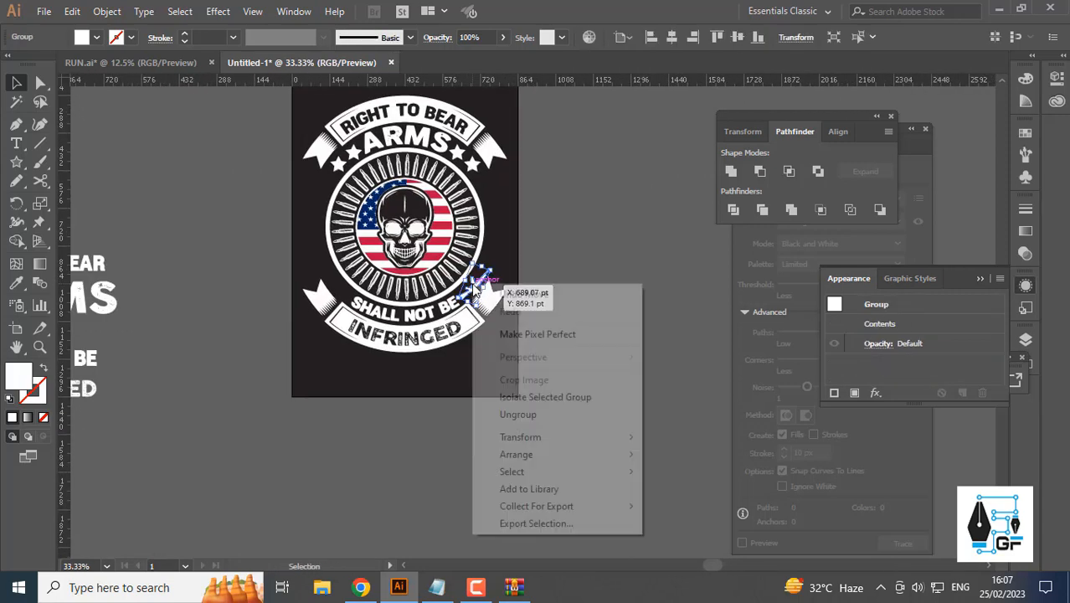
{"action": "mouse_move", "coordinate": [576, 431]}
{"action": "left_click", "coordinate": [716, 489]}
{"action": "left_click", "coordinate": [456, 390]}
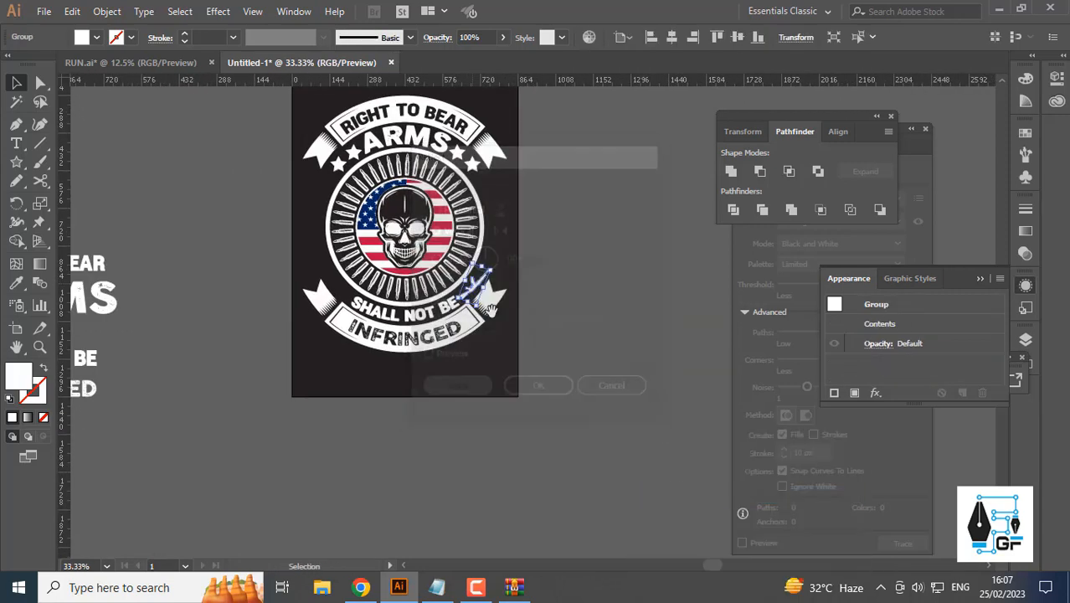
{"action": "scroll", "coordinate": [468, 318], "scroll_direction": "left", "scroll_amount": 2}
{"action": "left_click_drag", "start_coordinate": [535, 301], "coordinate": [393, 319]}
- Select the rifles with the SHALL NOT BE lettering, deselect them and check their placement in the whole design
{"action": "left_click", "coordinate": [525, 296], "text": "shift"}
{"action": "left_click", "coordinate": [497, 313], "text": "shift"}
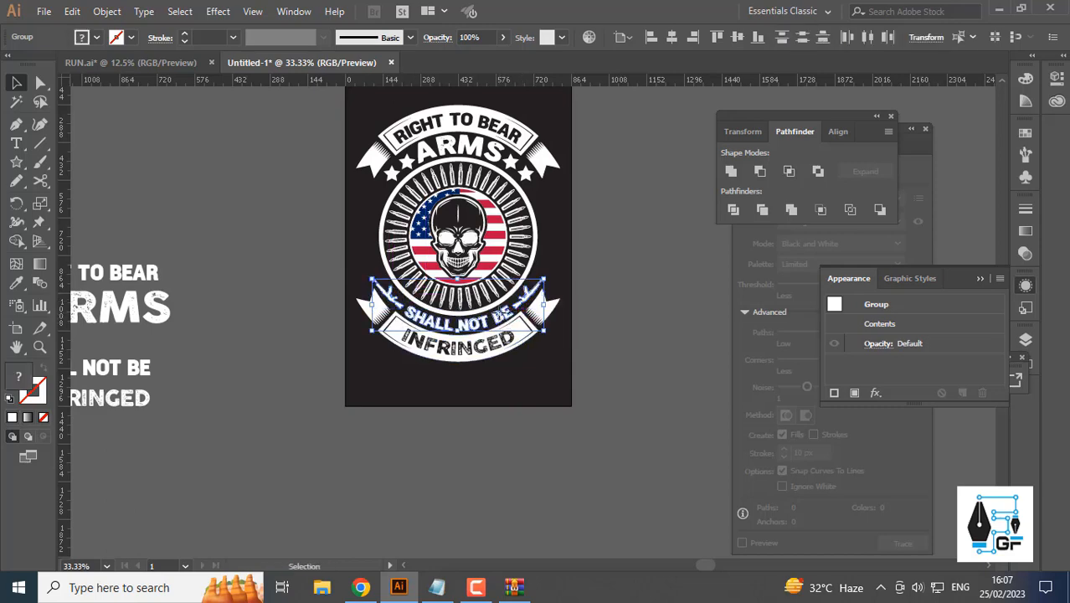
{"action": "left_click", "coordinate": [573, 284]}
{"action": "scroll", "coordinate": [570, 277], "scroll_direction": "up", "scroll_amount": 1}
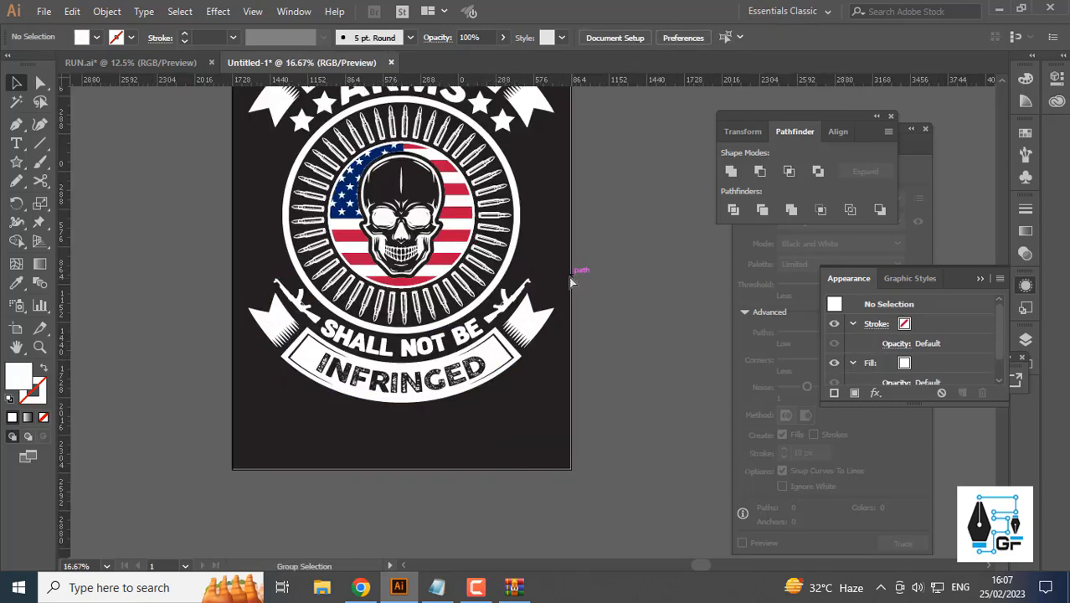
{"action": "scroll", "coordinate": [540, 297], "scroll_direction": "down", "scroll_amount": 3}
{"action": "scroll", "coordinate": [542, 293], "scroll_direction": "up", "scroll_amount": 1}
{"action": "left_click_drag", "start_coordinate": [528, 166], "coordinate": [516, 178]}
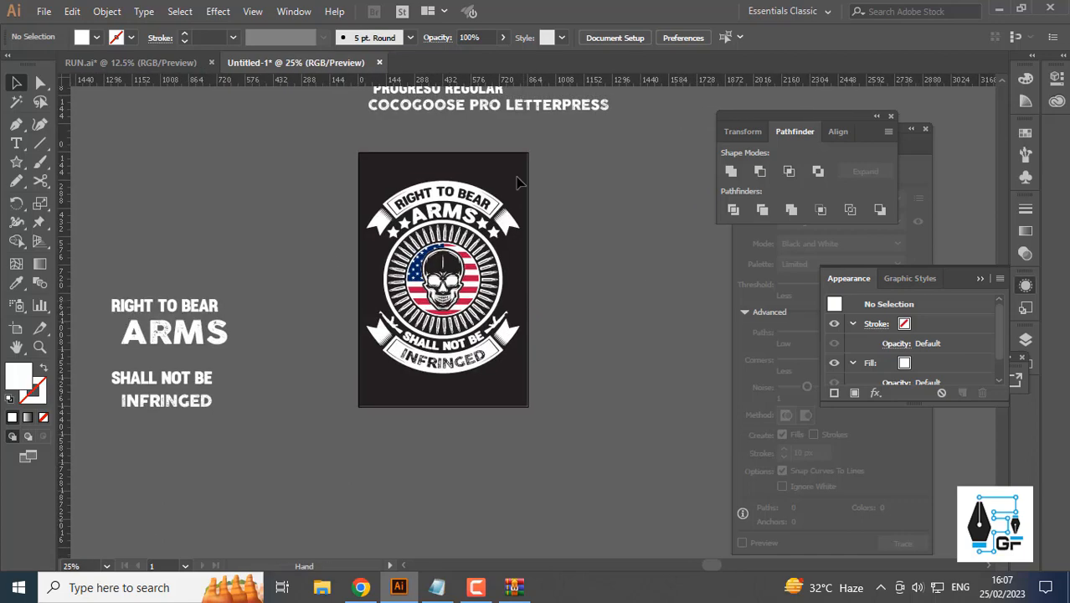
- Bring the grunge texture from RUN.ai into the Untitled-1 document and position it over the circular design
{"action": "left_click", "coordinate": [165, 66]}
{"action": "scroll", "coordinate": [509, 347], "scroll_direction": "up", "scroll_amount": 2}
{"action": "left_click_drag", "start_coordinate": [507, 347], "coordinate": [385, 254]}
{"action": "left_click_drag", "start_coordinate": [309, 88], "coordinate": [310, 63]}
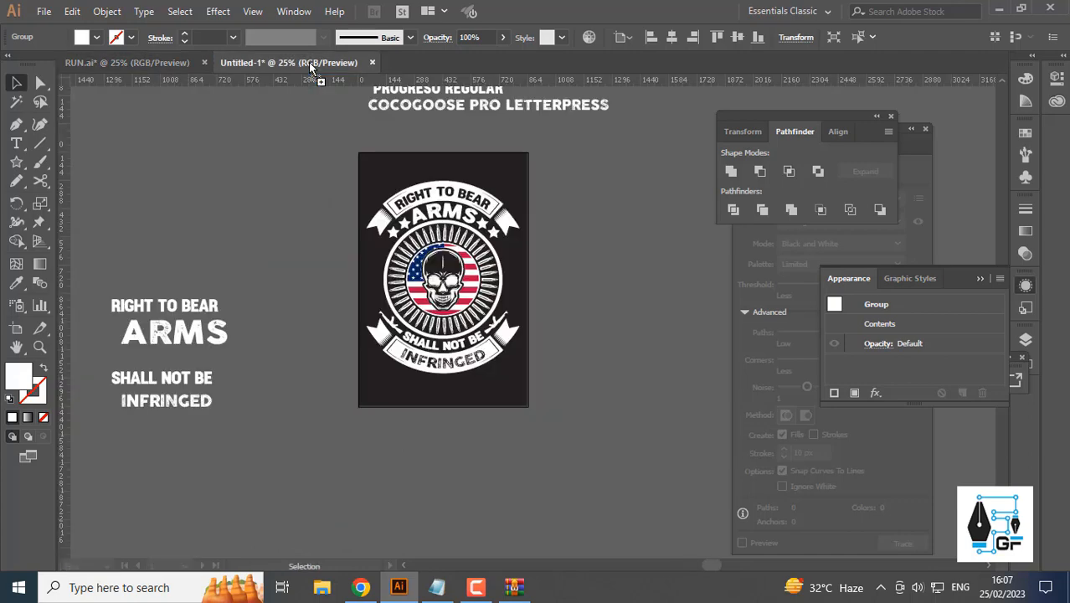
{"action": "left_click_drag", "start_coordinate": [575, 278], "coordinate": [684, 427]}
{"action": "left_click_drag", "start_coordinate": [618, 256], "coordinate": [637, 220]}
{"action": "left_click", "coordinate": [466, 138]}
{"action": "scroll", "coordinate": [466, 140], "scroll_direction": "up", "scroll_amount": 1}
{"action": "left_click_drag", "start_coordinate": [534, 215], "coordinate": [583, 170]}
- Fill the grunge texture with near-black, 0A0A0A, and deselect it
{"action": "double_click", "coordinate": [19, 377]}
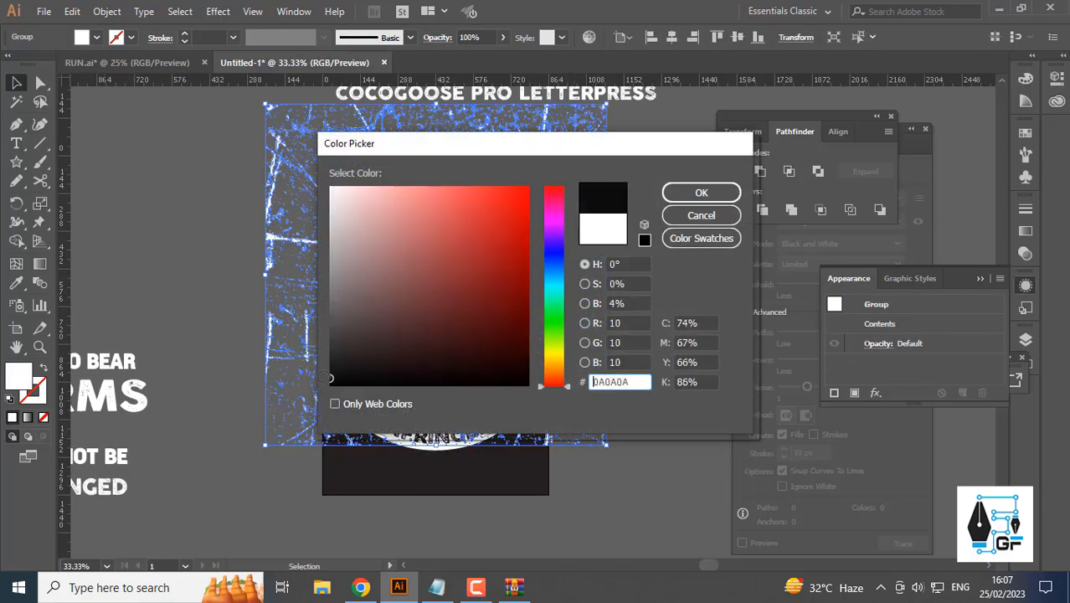
{"action": "left_click", "coordinate": [698, 193]}
{"action": "left_click", "coordinate": [645, 277]}
{"action": "scroll", "coordinate": [647, 298], "scroll_direction": "up", "scroll_amount": 1}
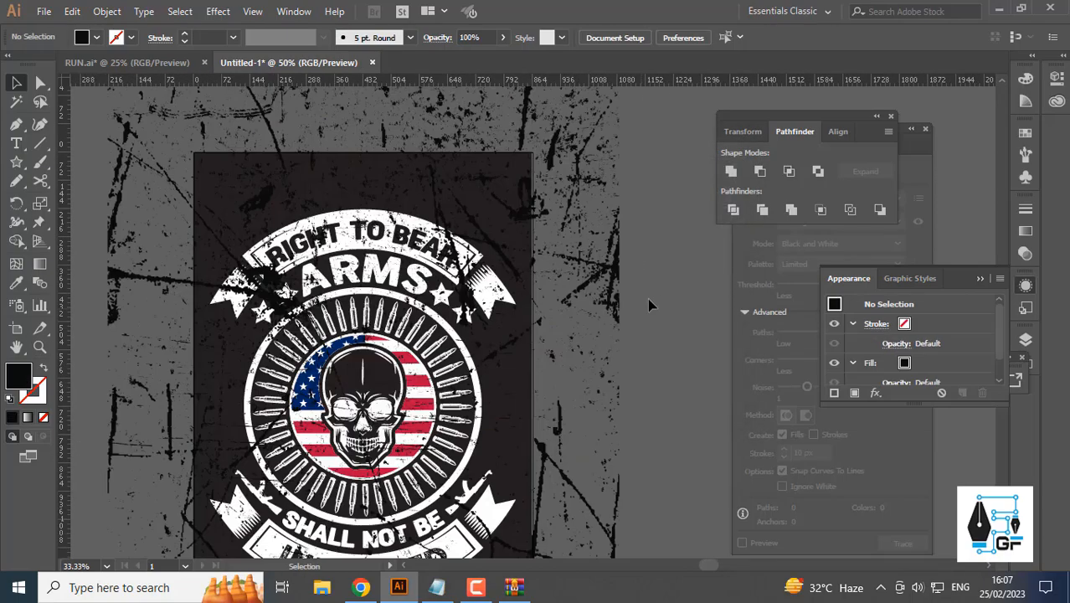
- Cut the black grunge texture and paste it in front of the artwork
{"action": "left_click", "coordinate": [592, 262]}
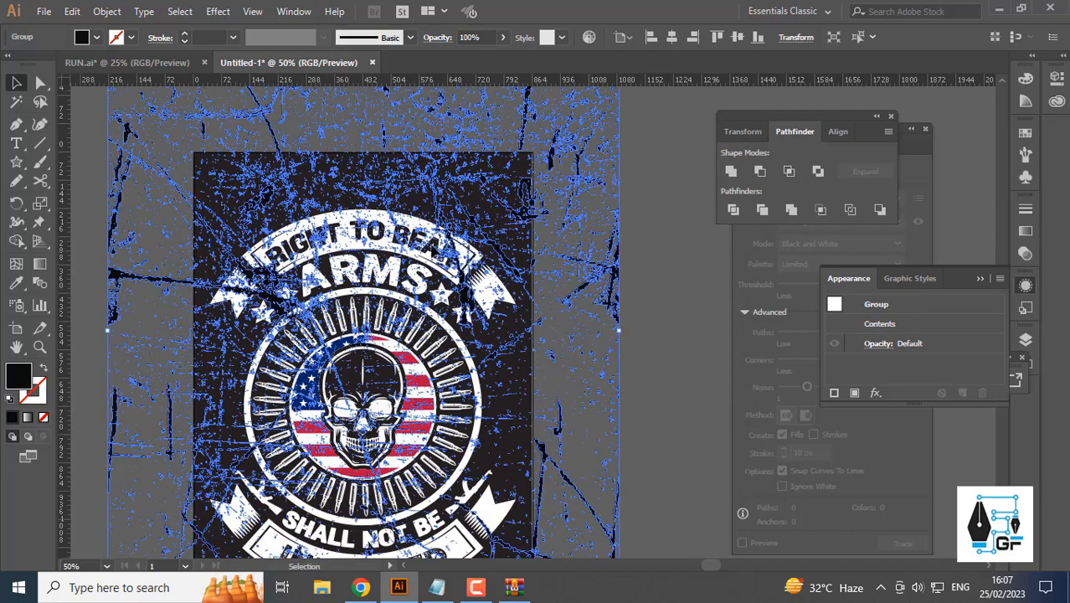
{"action": "left_click", "coordinate": [74, 11]}
{"action": "left_click", "coordinate": [96, 70]}
{"action": "left_click", "coordinate": [72, 11]}
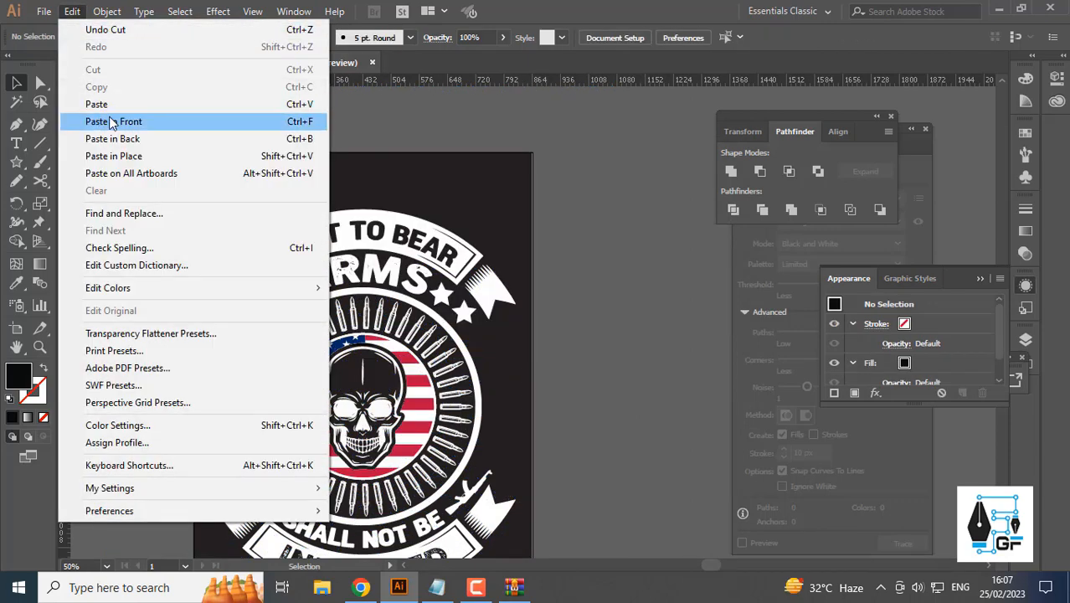
{"action": "left_click", "coordinate": [112, 122]}
{"action": "left_click", "coordinate": [653, 235]}
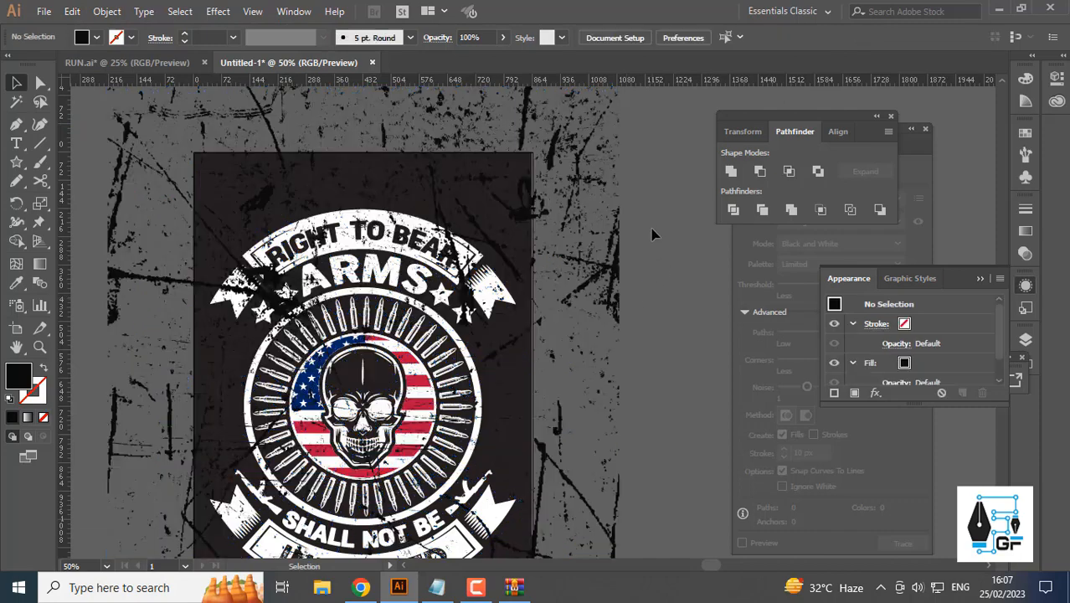
- Subtract the grunge texture from the upper banner as a Minus Front compound shape, and expand the result
{"action": "left_click", "coordinate": [536, 306]}
{"action": "left_click", "coordinate": [658, 249]}
{"action": "left_click", "coordinate": [599, 285]}
{"action": "scroll", "coordinate": [481, 322], "scroll_direction": "up", "scroll_amount": 2}
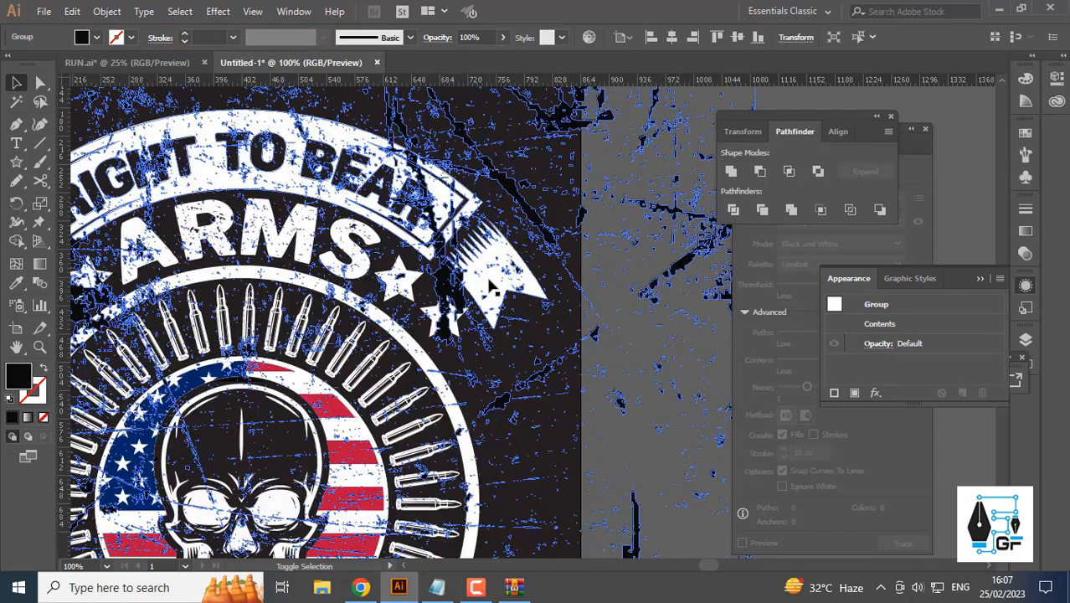
{"action": "key", "text": "ctrl+a"}
{"action": "scroll", "coordinate": [490, 287], "scroll_direction": "down", "scroll_amount": 2}
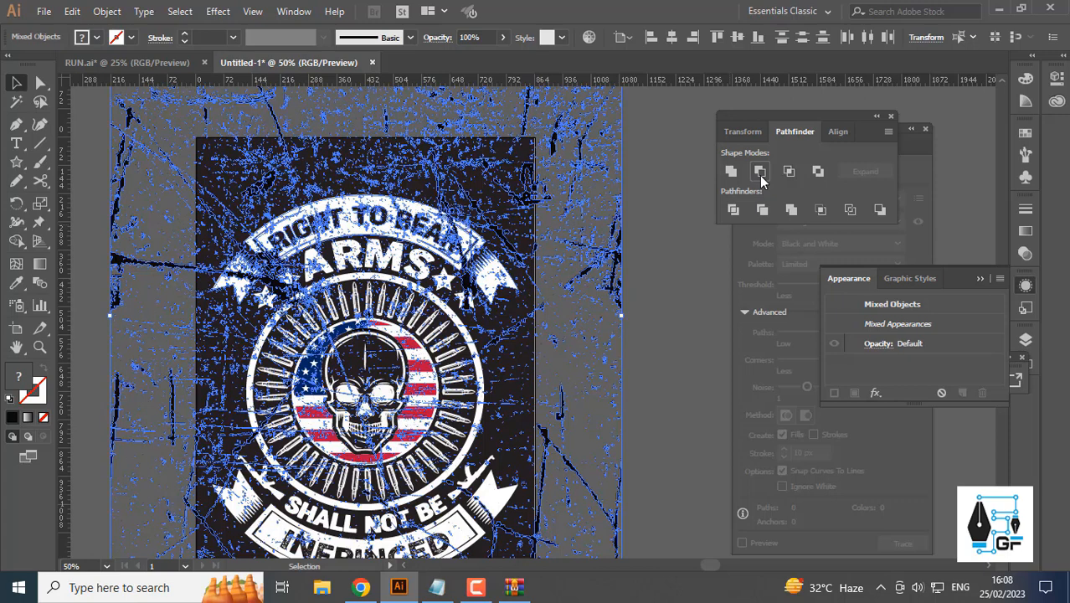
{"action": "left_click", "coordinate": [761, 178]}
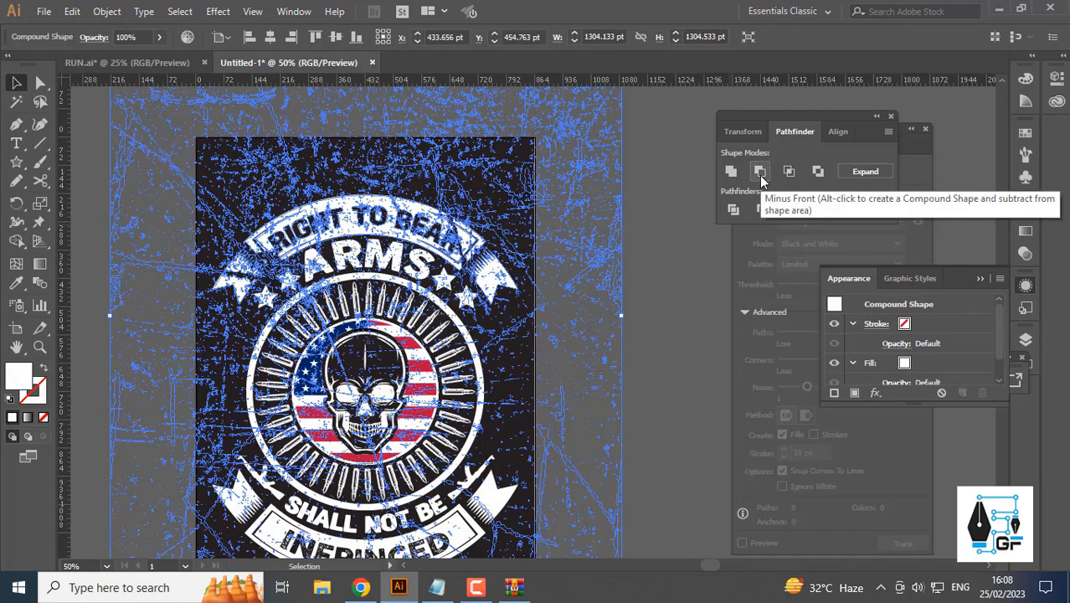
{"action": "left_click", "coordinate": [875, 173]}
{"action": "left_click", "coordinate": [666, 261]}
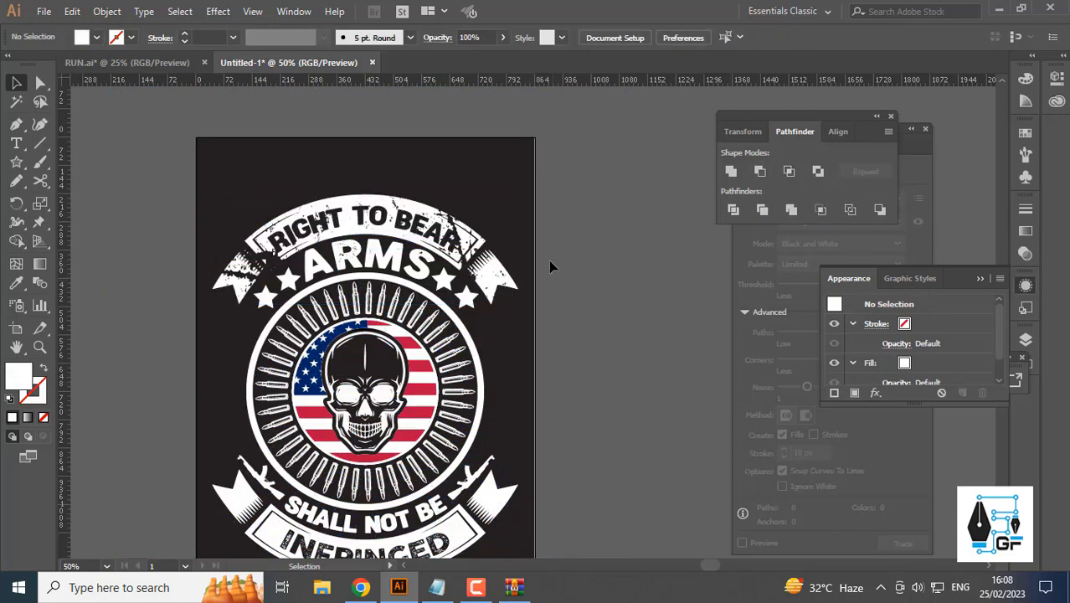
{"action": "left_click_drag", "start_coordinate": [556, 234], "coordinate": [575, 239]}
{"action": "scroll", "coordinate": [570, 254], "scroll_direction": "down", "scroll_amount": 2}
{"action": "scroll", "coordinate": [548, 287], "scroll_direction": "up", "scroll_amount": 2}
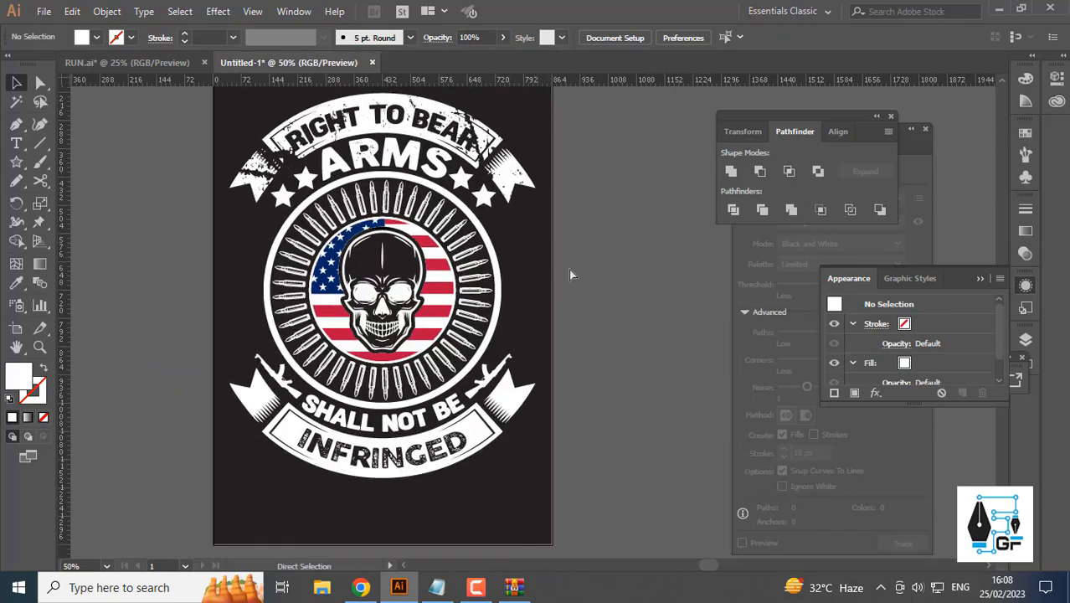
{"action": "key", "text": "ctrl+v"}
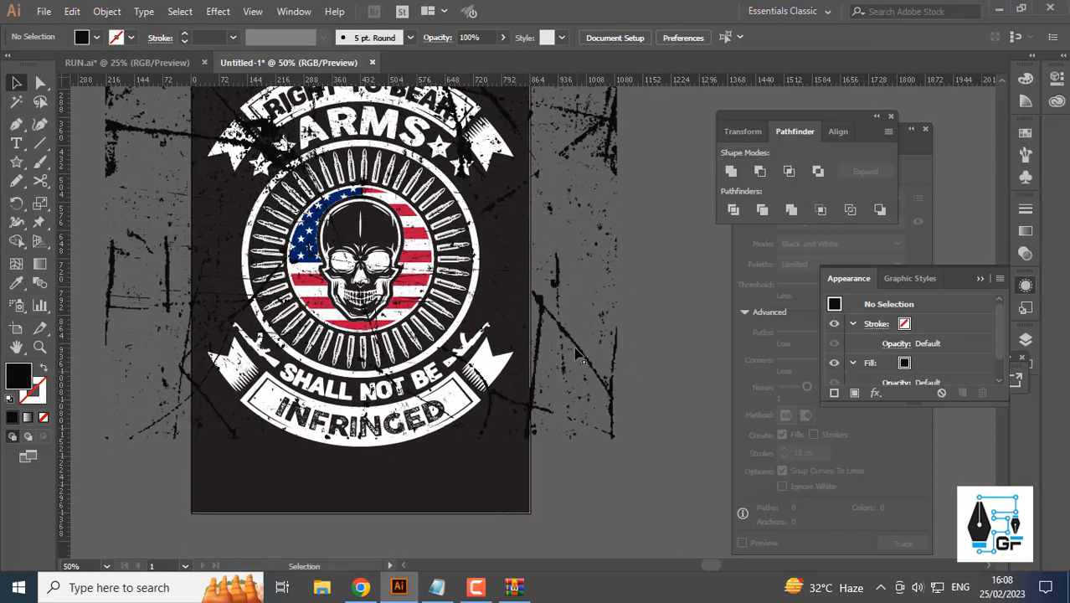
{"action": "left_click_drag", "start_coordinate": [578, 352], "coordinate": [580, 417]}
{"action": "key", "text": "ctrl+z"}
{"action": "key", "text": "ctrl+x"}
- Paste the grunge texture in front of the artwork and move it down so it covers the lower banner
{"action": "left_click", "coordinate": [92, 12]}
{"action": "left_click", "coordinate": [84, 12]}
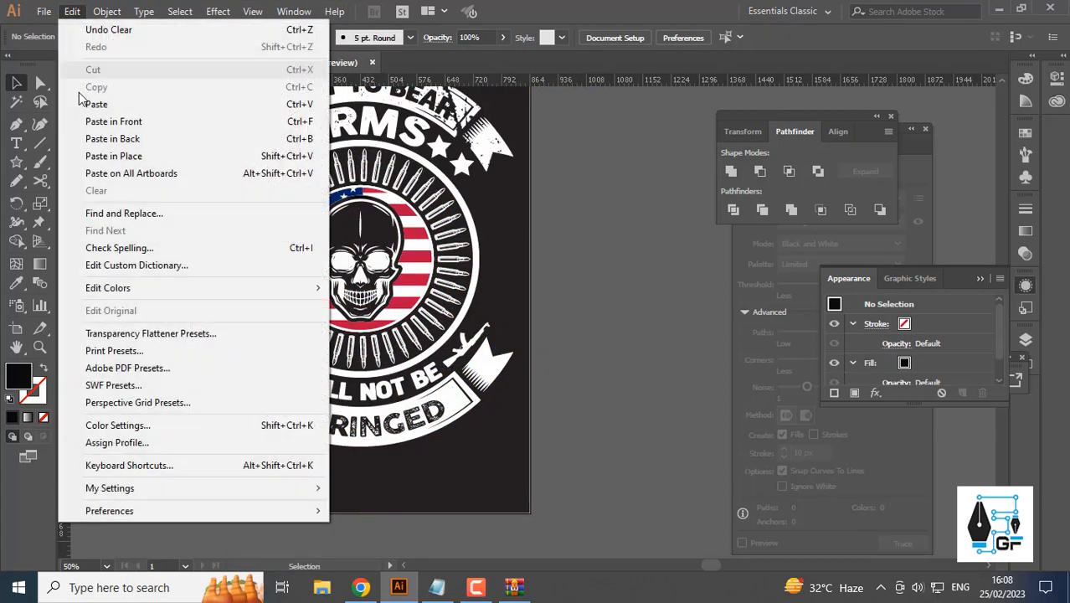
{"action": "left_click", "coordinate": [143, 119]}
{"action": "key", "text": "ctrl+minus"}
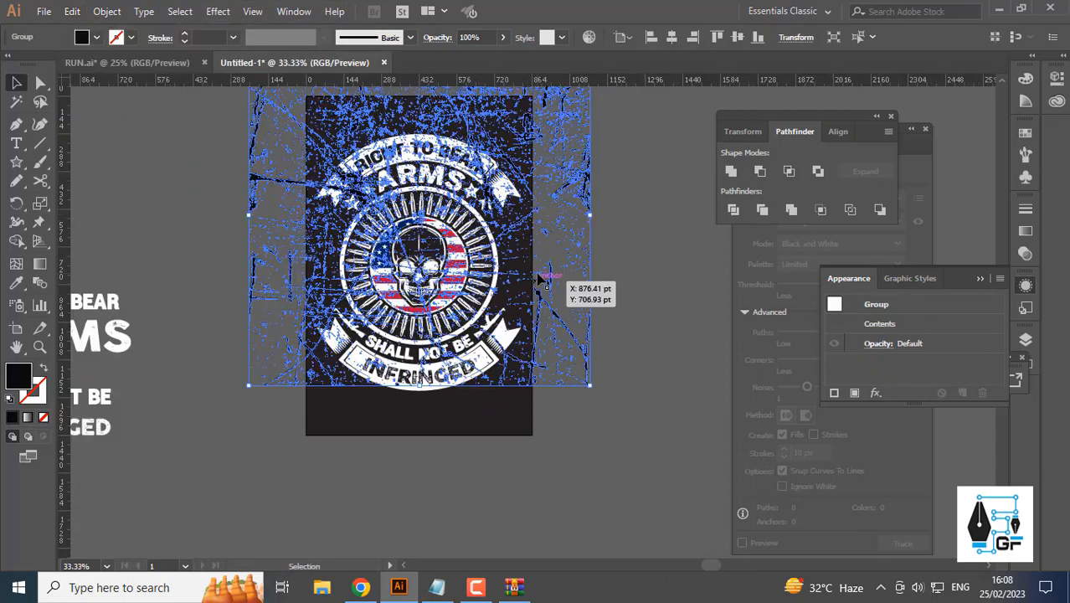
{"action": "left_click_drag", "start_coordinate": [574, 311], "coordinate": [600, 351]}
{"action": "left_click", "coordinate": [621, 333]}
{"action": "left_click_drag", "start_coordinate": [650, 318], "coordinate": [604, 357]}
- Subtract the grunge texture from the lower banner as a Minus Front compound shape, and expand the result
{"action": "left_click_drag", "start_coordinate": [495, 462], "coordinate": [559, 368]}
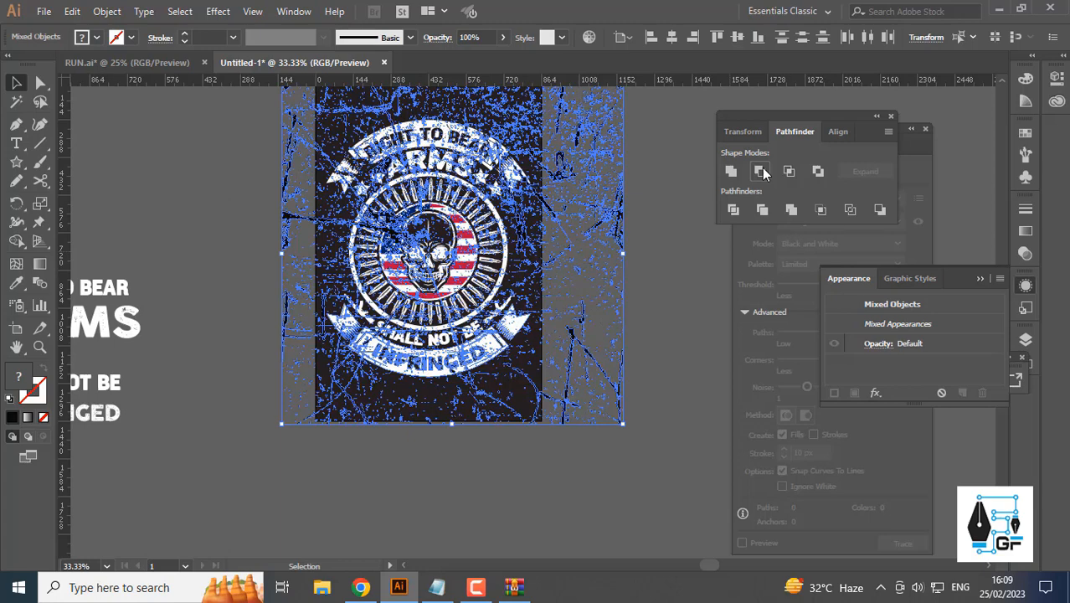
{"action": "left_click", "coordinate": [760, 171]}
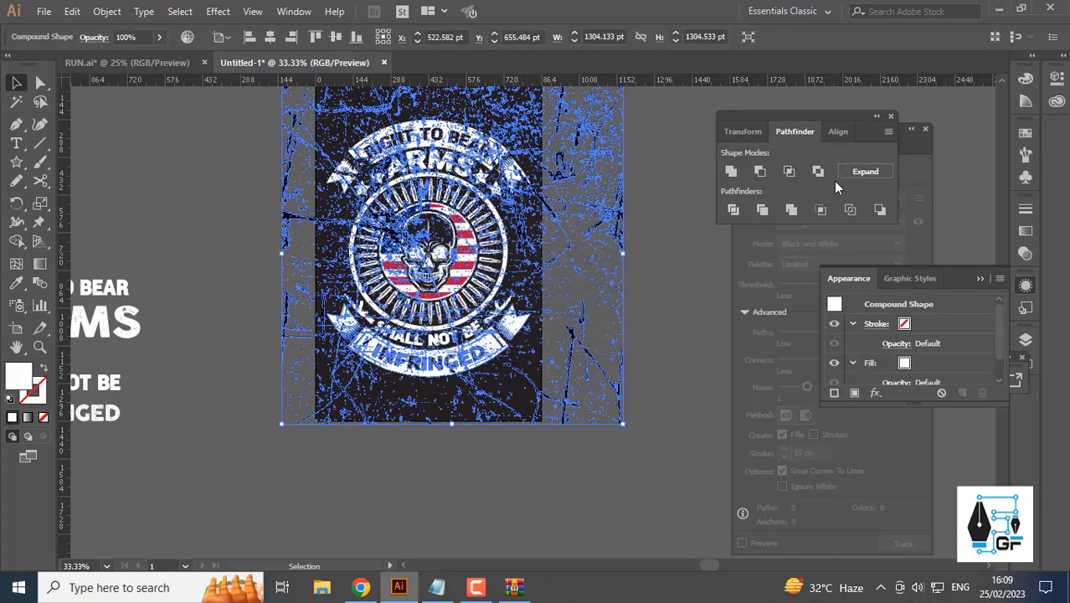
{"action": "left_click", "coordinate": [863, 171]}
{"action": "left_click", "coordinate": [573, 279]}
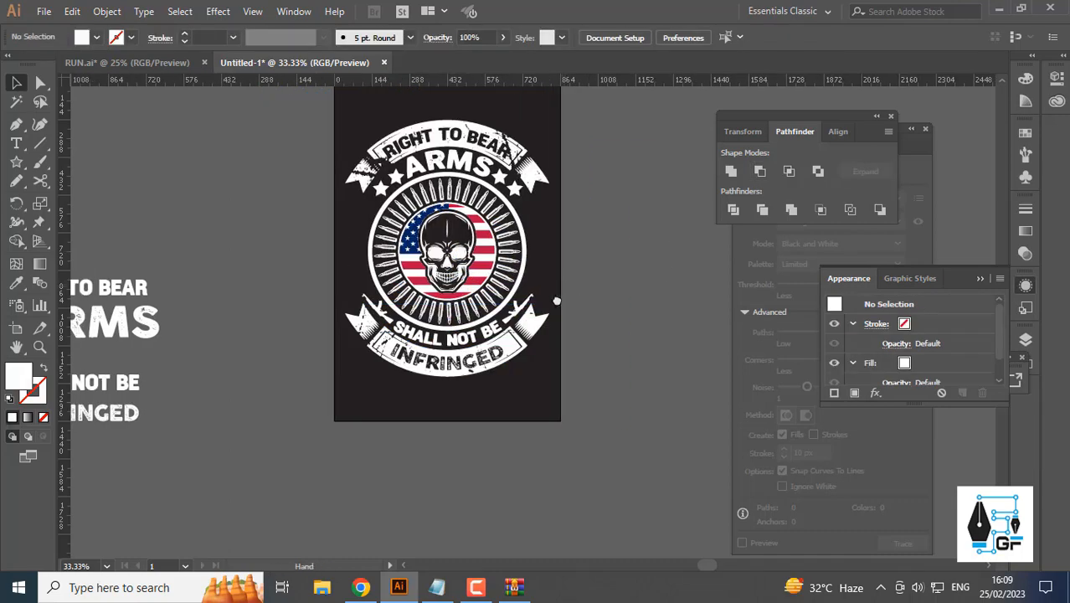